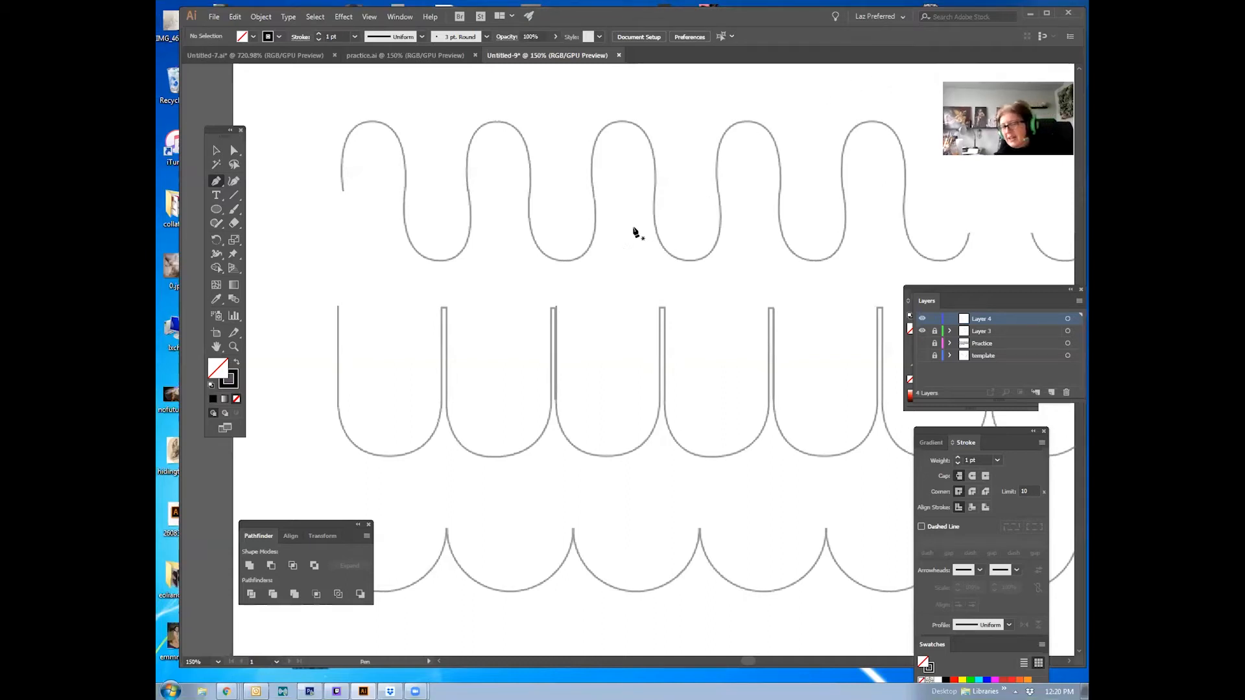
Step: Trace the first U-shaped template curve with the Pen tool, from its top left end around the curve to its top right end
{"action": "left_click", "coordinate": [217, 151]}
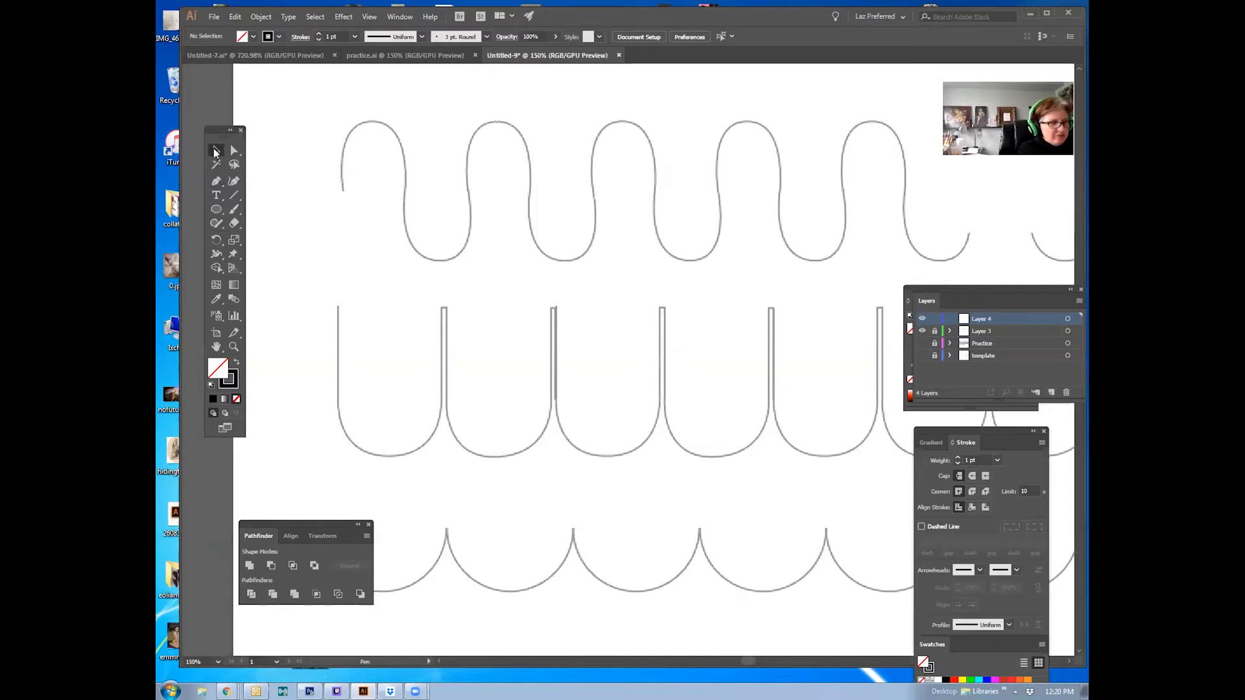
{"action": "left_click_drag", "start_coordinate": [490, 409], "coordinate": [534, 304]}
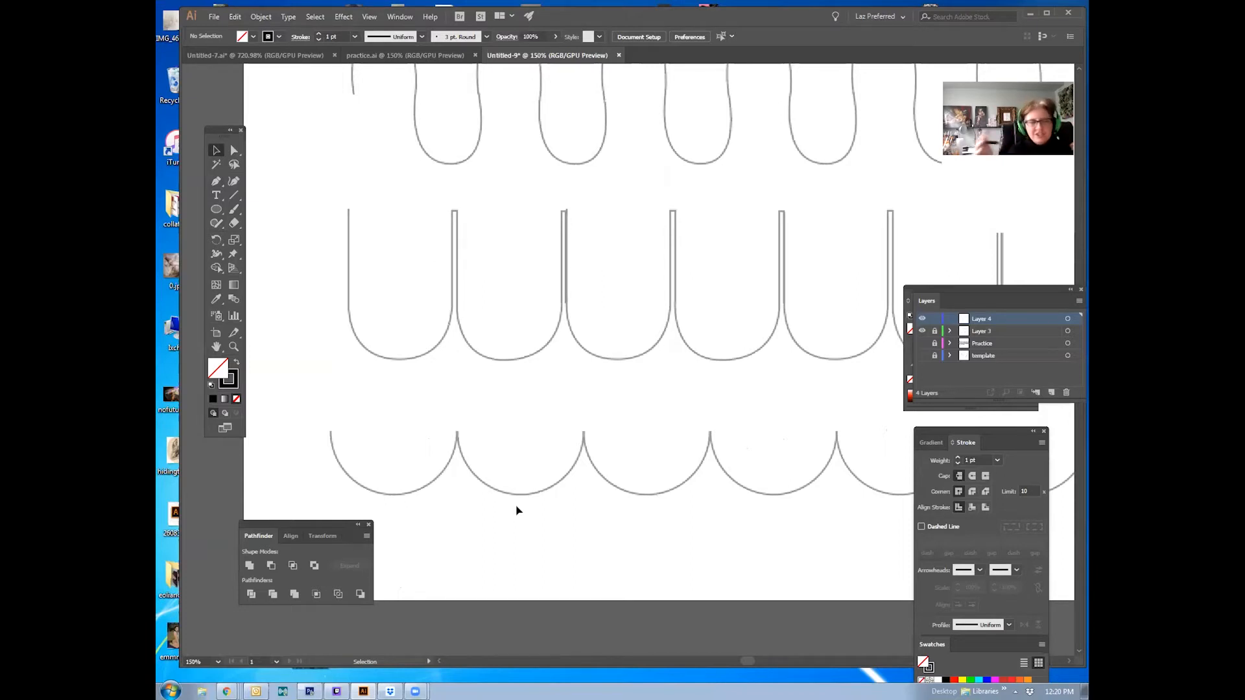
{"action": "left_click_drag", "start_coordinate": [218, 180], "coordinate": [260, 182]}
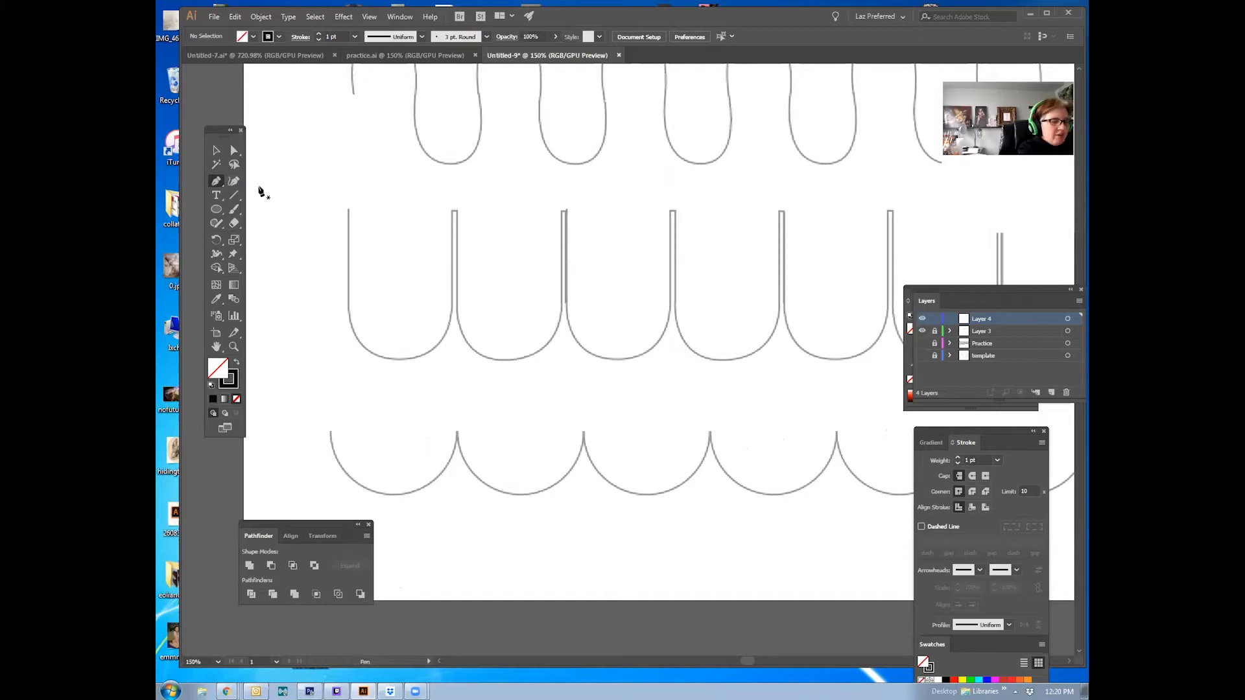
{"action": "left_click", "coordinate": [349, 210]}
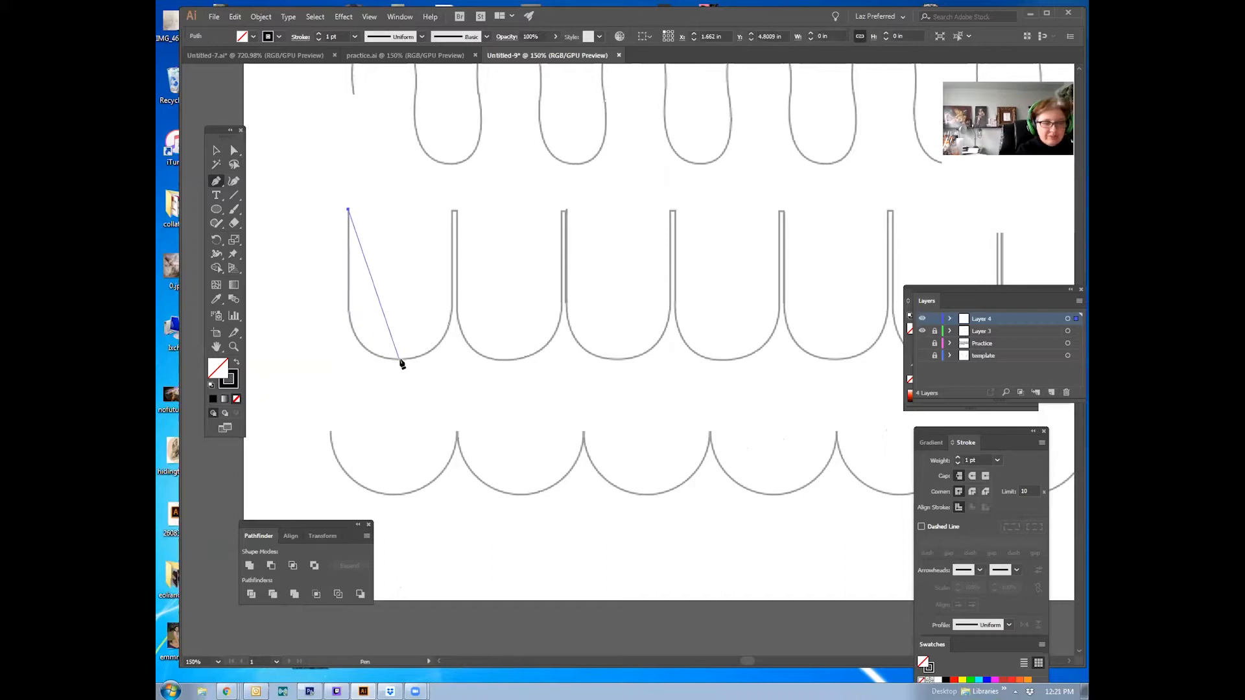
{"action": "left_click_drag", "start_coordinate": [400, 358], "coordinate": [480, 360]}
{"action": "key", "text": "ctrl+z"}
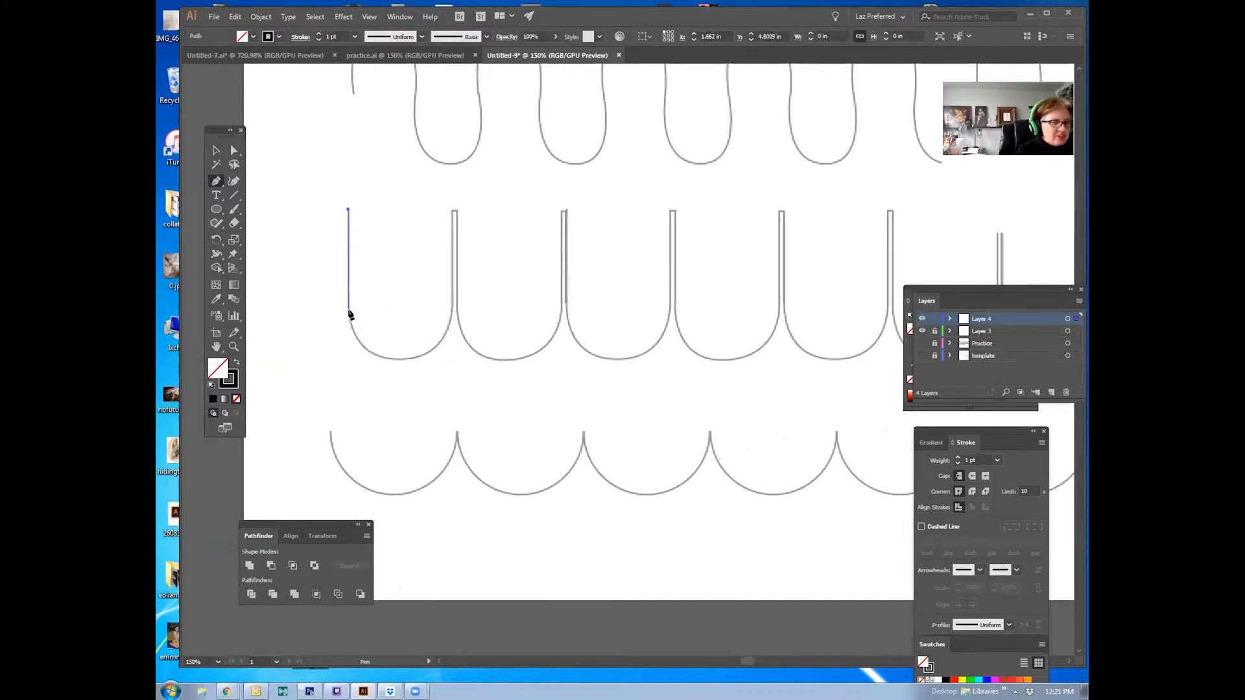
{"action": "mouse_move", "coordinate": [349, 311]}
{"action": "left_mouse_down"}
{"action": "mouse_move", "coordinate": [358, 345]}
{"action": "mouse_move", "coordinate": [405, 361]}
{"action": "mouse_move", "coordinate": [453, 320]}
{"action": "mouse_move", "coordinate": [407, 338]}
{"action": "mouse_move", "coordinate": [348, 312]}
{"action": "left_mouse_up"}
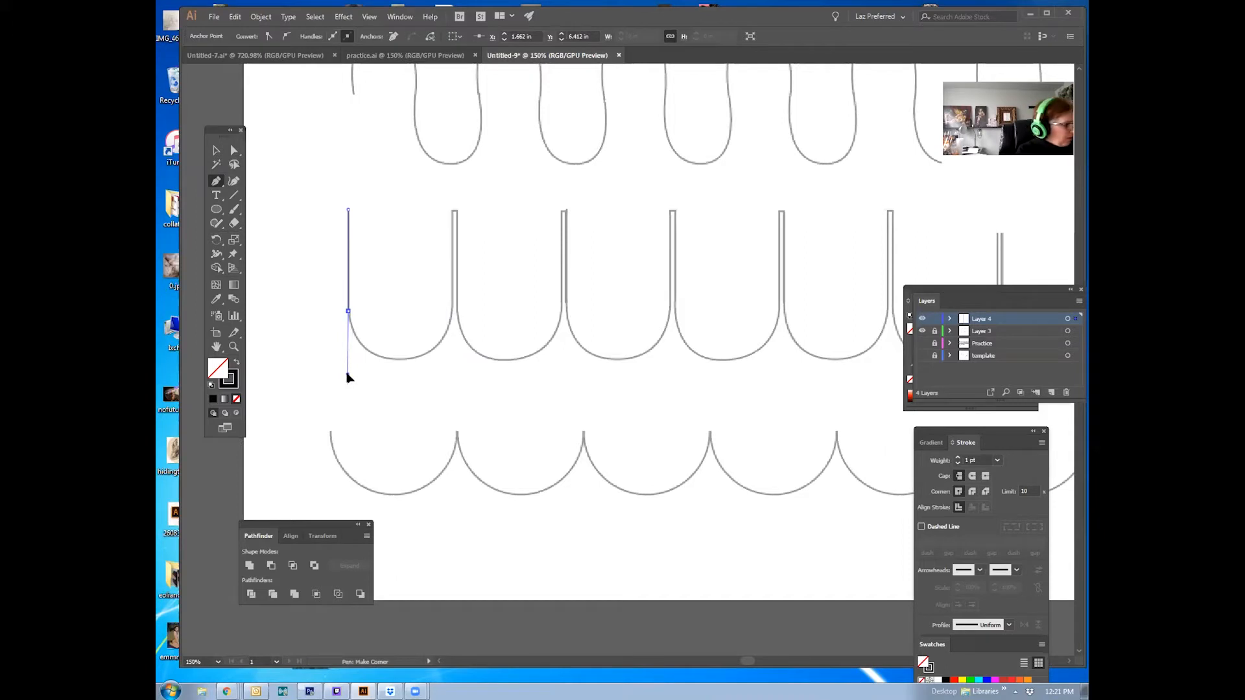
{"action": "left_click_drag", "start_coordinate": [348, 377], "coordinate": [348, 375]}
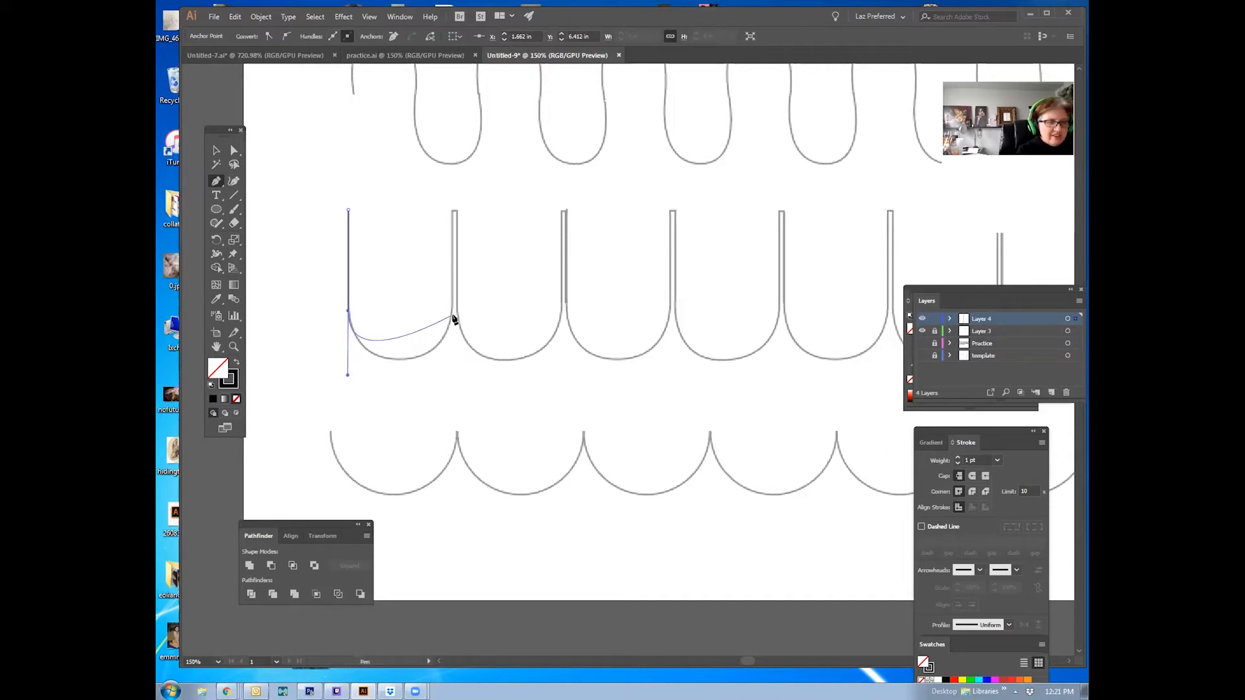
{"action": "left_click_drag", "start_coordinate": [452, 315], "coordinate": [451, 258]}
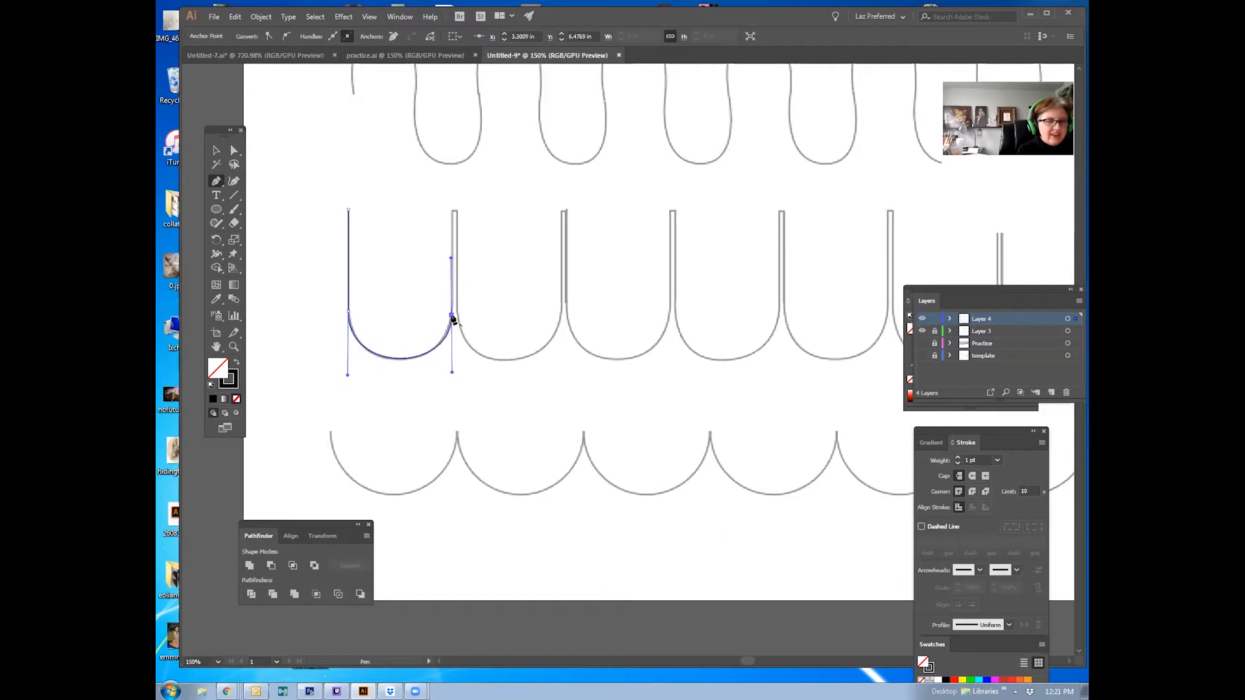
{"action": "left_click", "coordinate": [452, 316]}
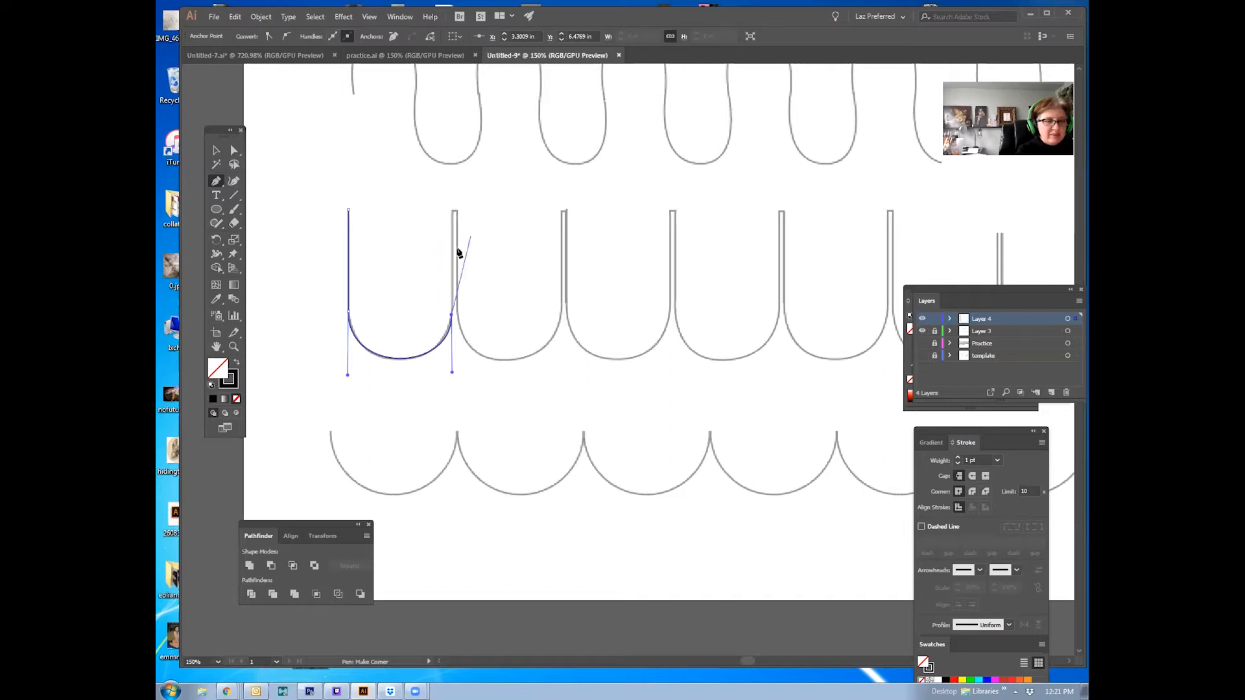
{"action": "left_click", "coordinate": [453, 213]}
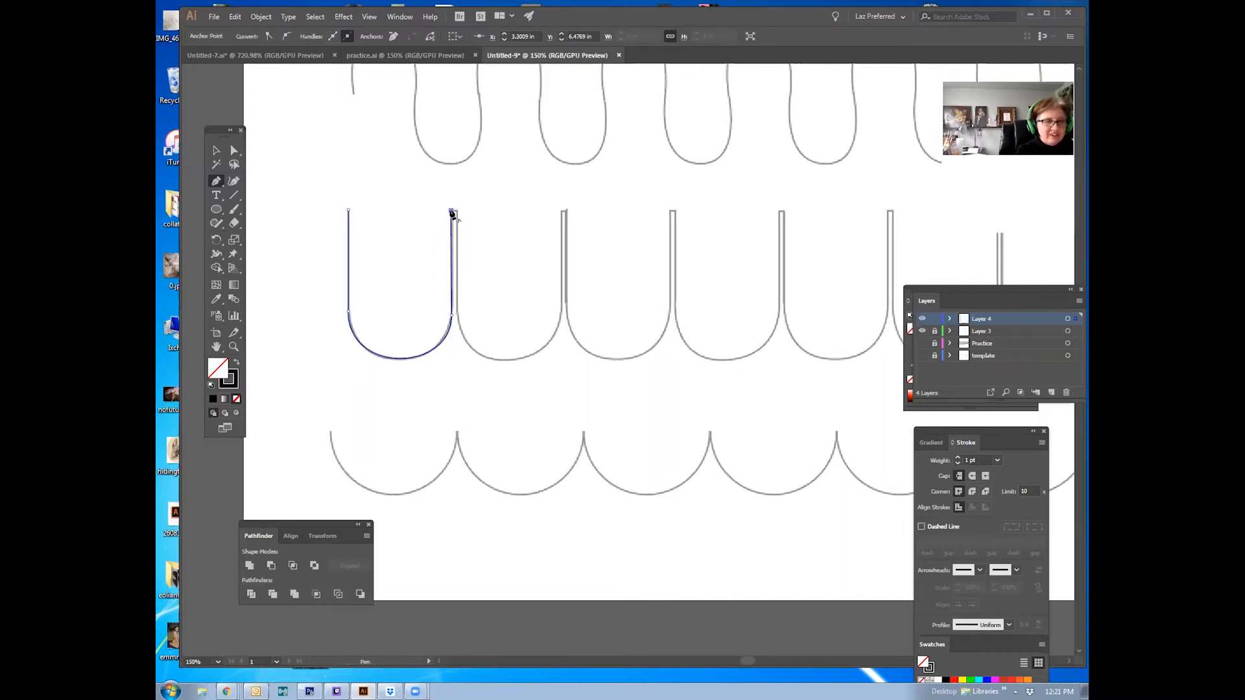
Step: Move the traced U path aside to the left of the template row
{"action": "left_click", "coordinate": [215, 150]}
{"action": "left_click", "coordinate": [461, 293]}
{"action": "left_click_drag", "start_coordinate": [453, 300], "coordinate": [310, 300]}
Step: Retrace the same U curve with the Pen tool, using corner points with handles where the straight sides meet the curve
{"action": "key", "text": "p"}
{"action": "left_click", "coordinate": [349, 210]}
{"action": "left_click", "coordinate": [349, 313]}
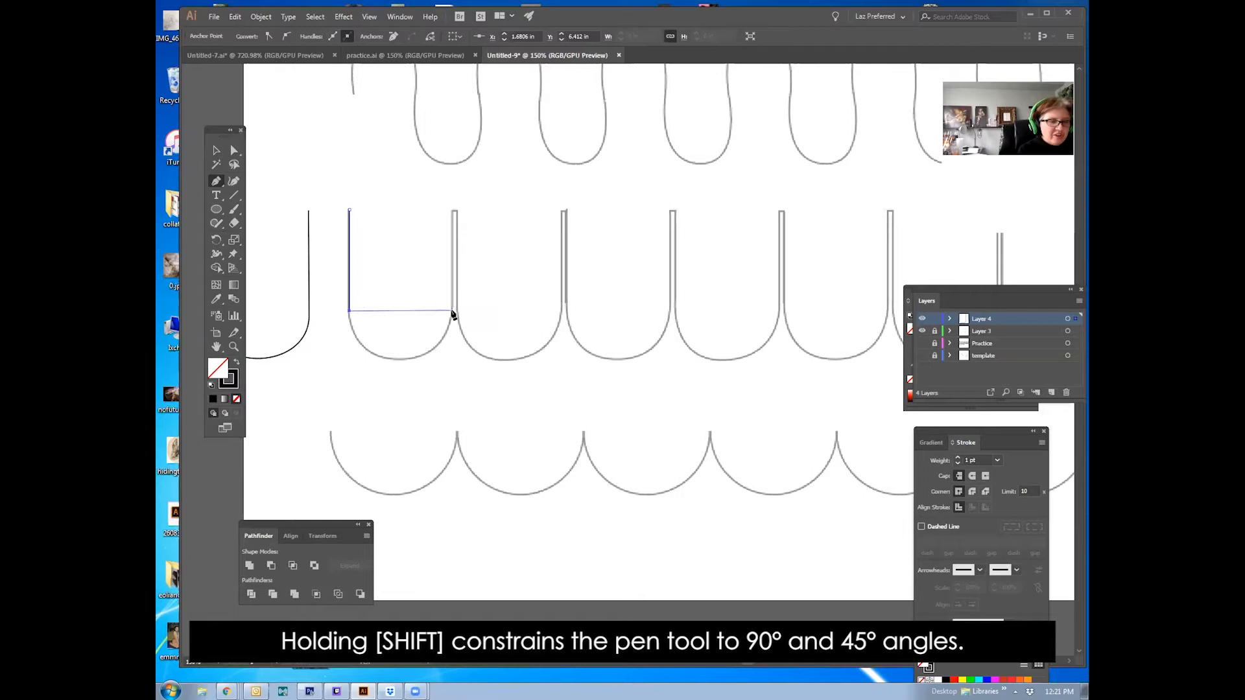
{"action": "left_click_drag", "start_coordinate": [452, 313], "coordinate": [463, 215]}
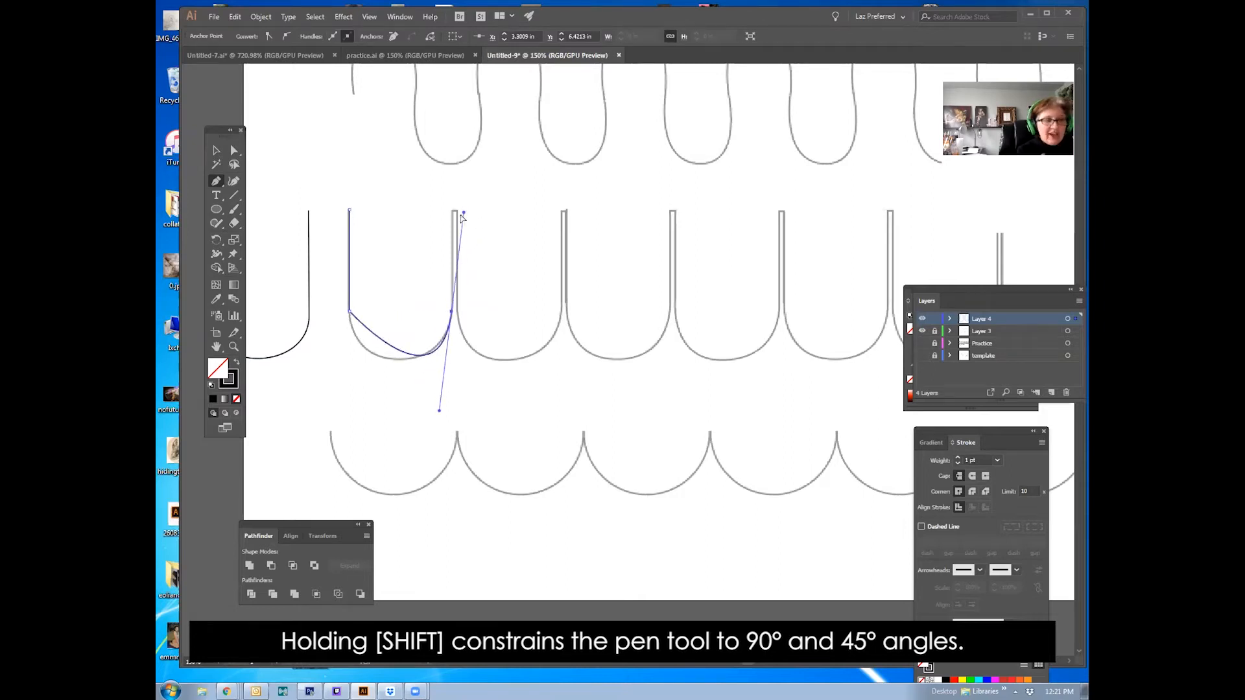
{"action": "key", "text": "ctrl+z"}
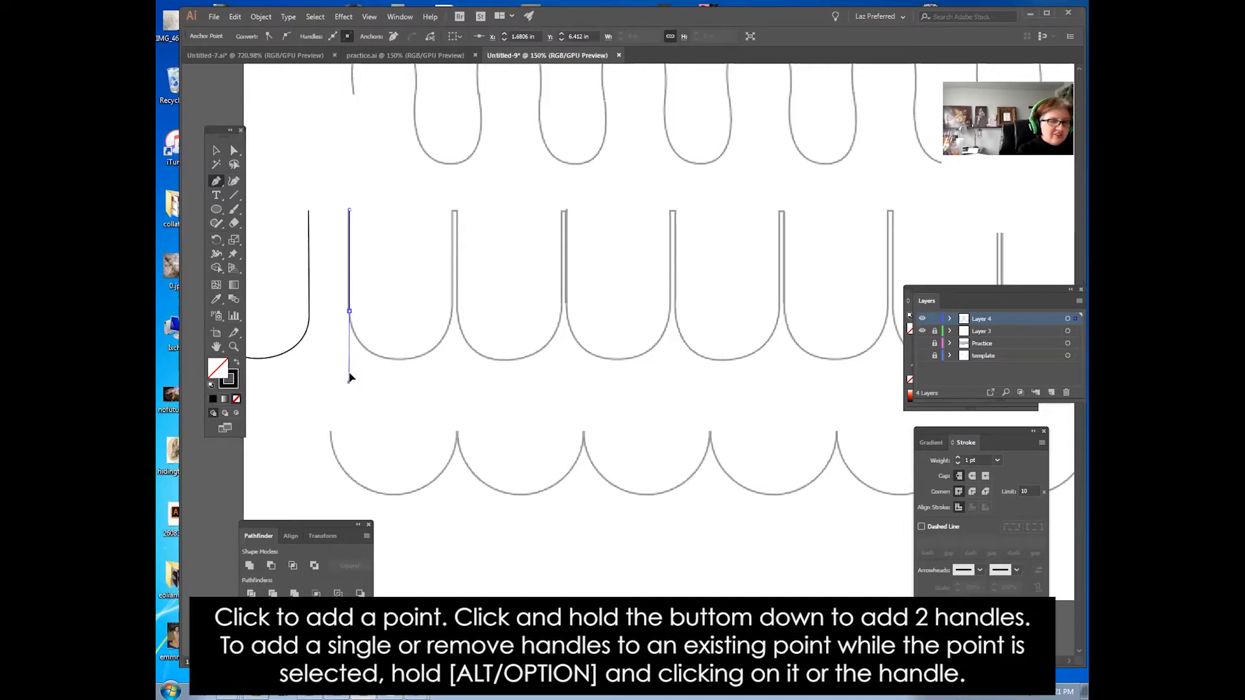
{"action": "left_click_drag", "start_coordinate": [453, 312], "coordinate": [457, 214]}
{"action": "left_click", "coordinate": [452, 211]}
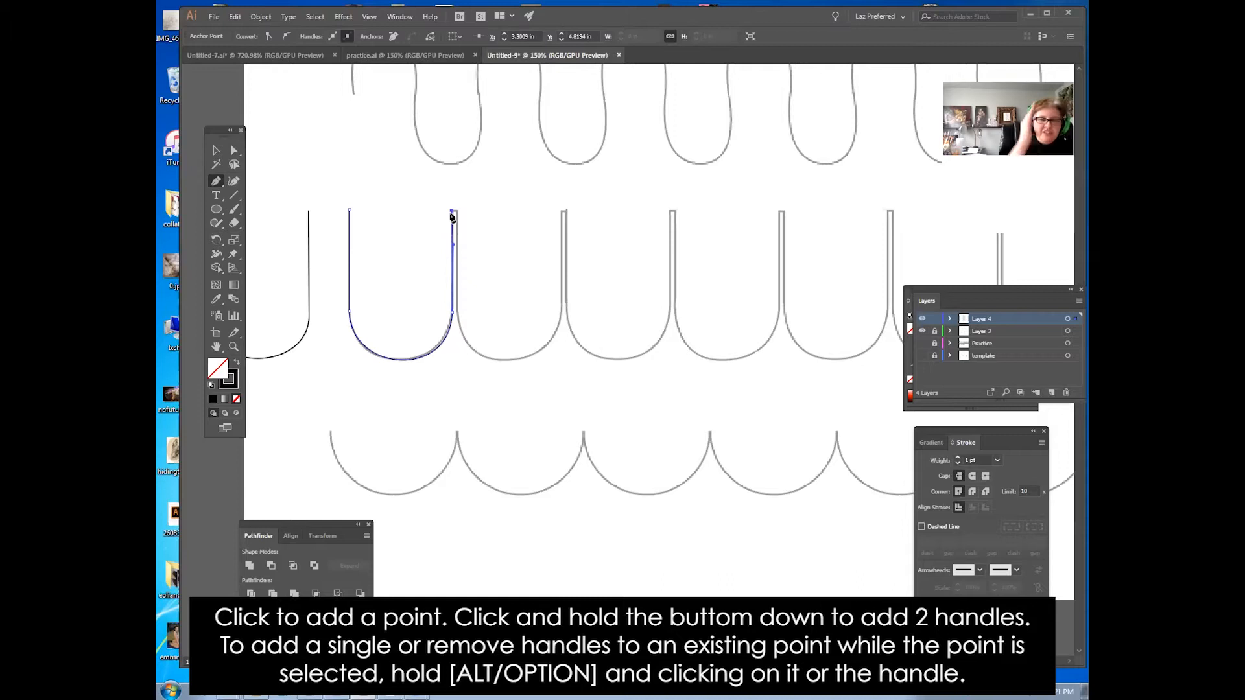
{"action": "key", "text": "ctrl+z"}
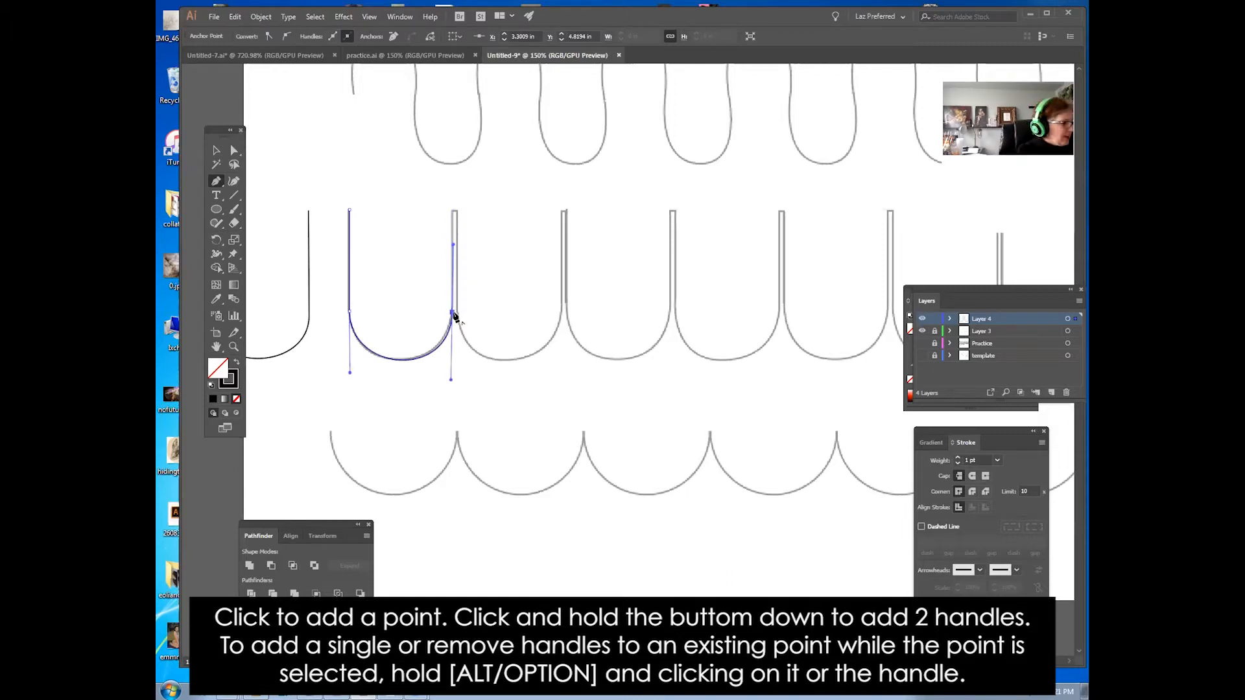
{"action": "left_click", "coordinate": [455, 211]}
{"action": "left_click", "coordinate": [452, 209]}
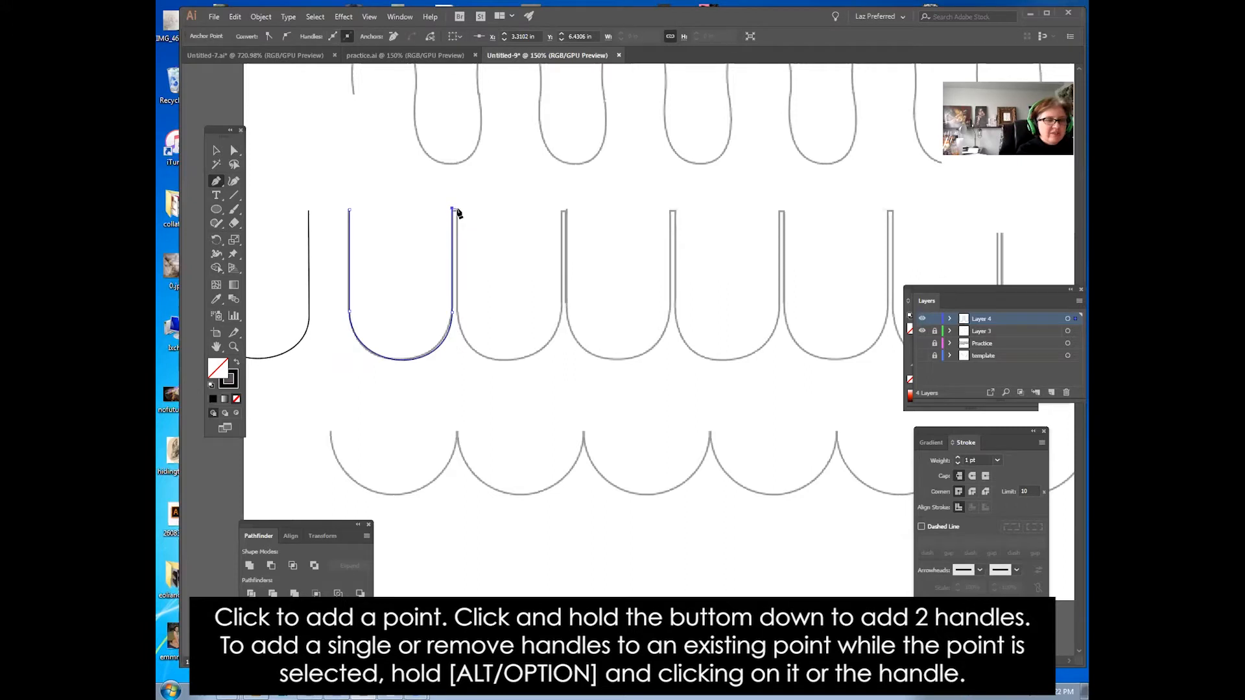
Step: Continue the path down and around the next U curve up to its top end
{"action": "left_click", "coordinate": [456, 314]}
{"action": "left_click_drag", "start_coordinate": [457, 315], "coordinate": [456, 379]}
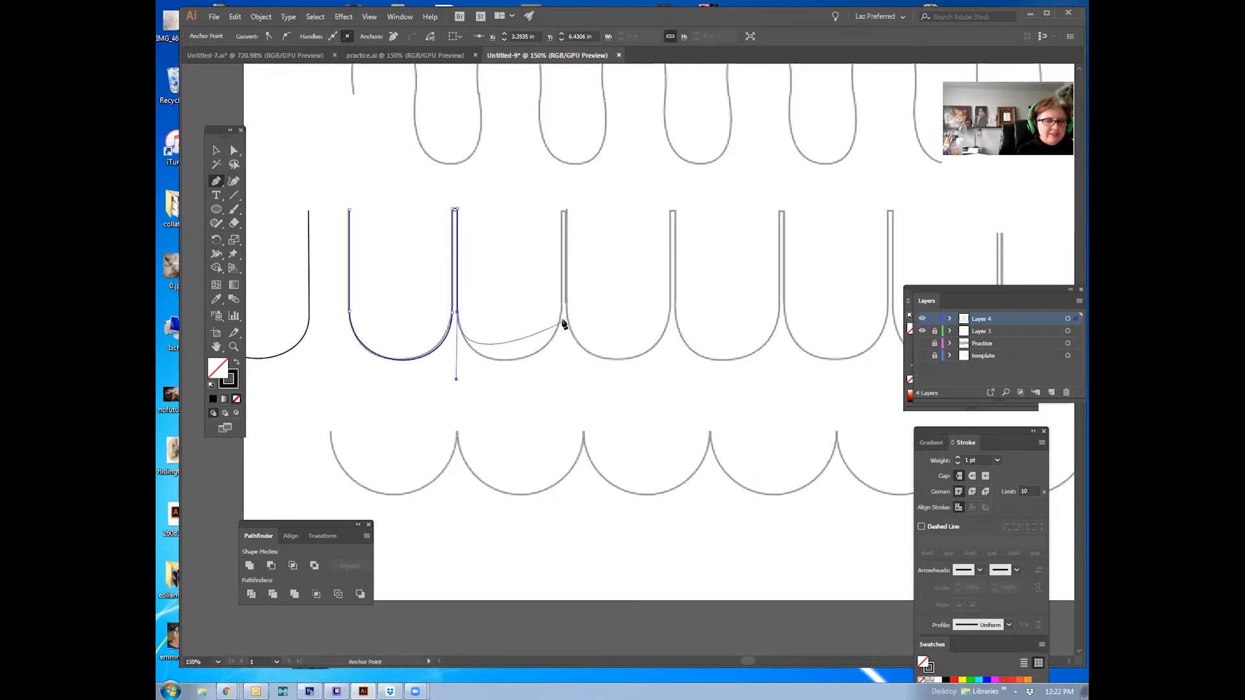
{"action": "left_click_drag", "start_coordinate": [562, 313], "coordinate": [564, 247]}
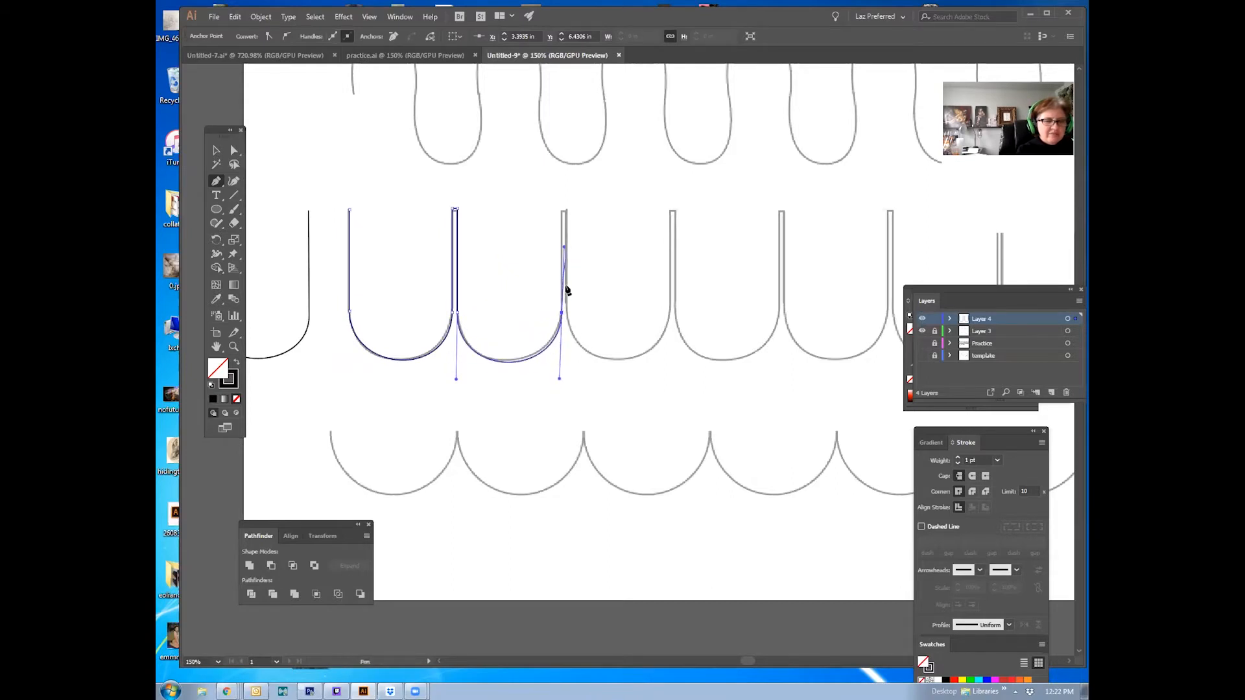
{"action": "left_click", "coordinate": [562, 314]}
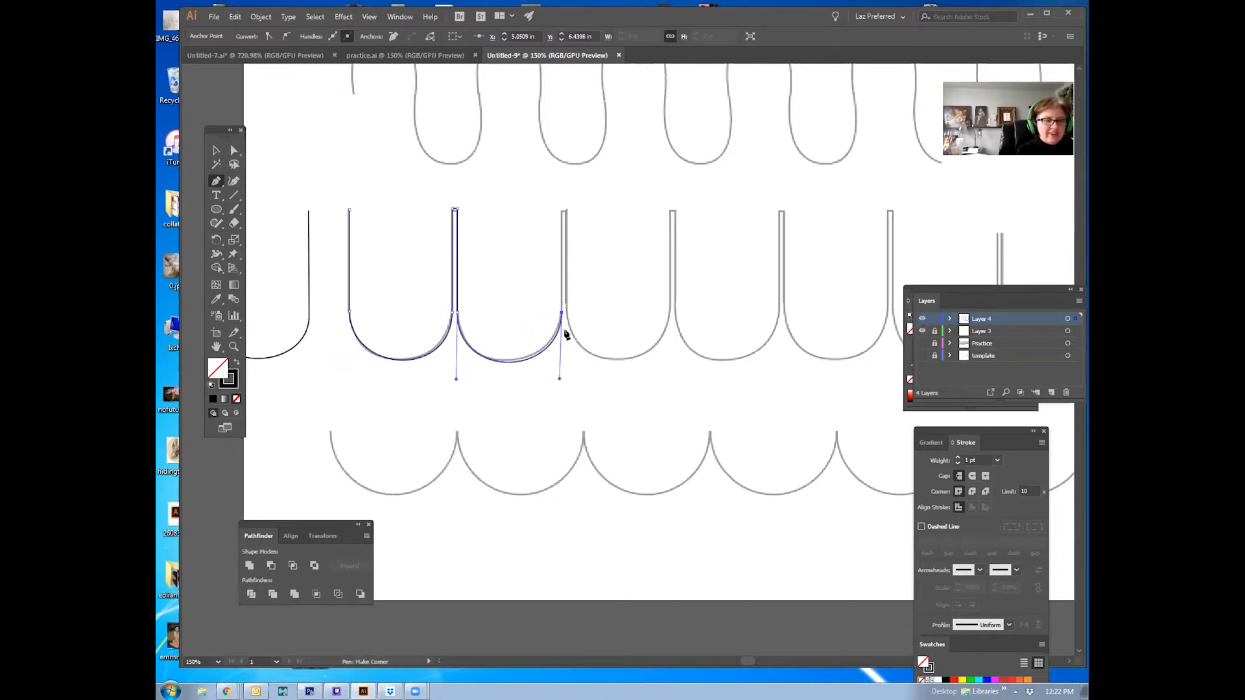
{"action": "left_click", "coordinate": [563, 210]}
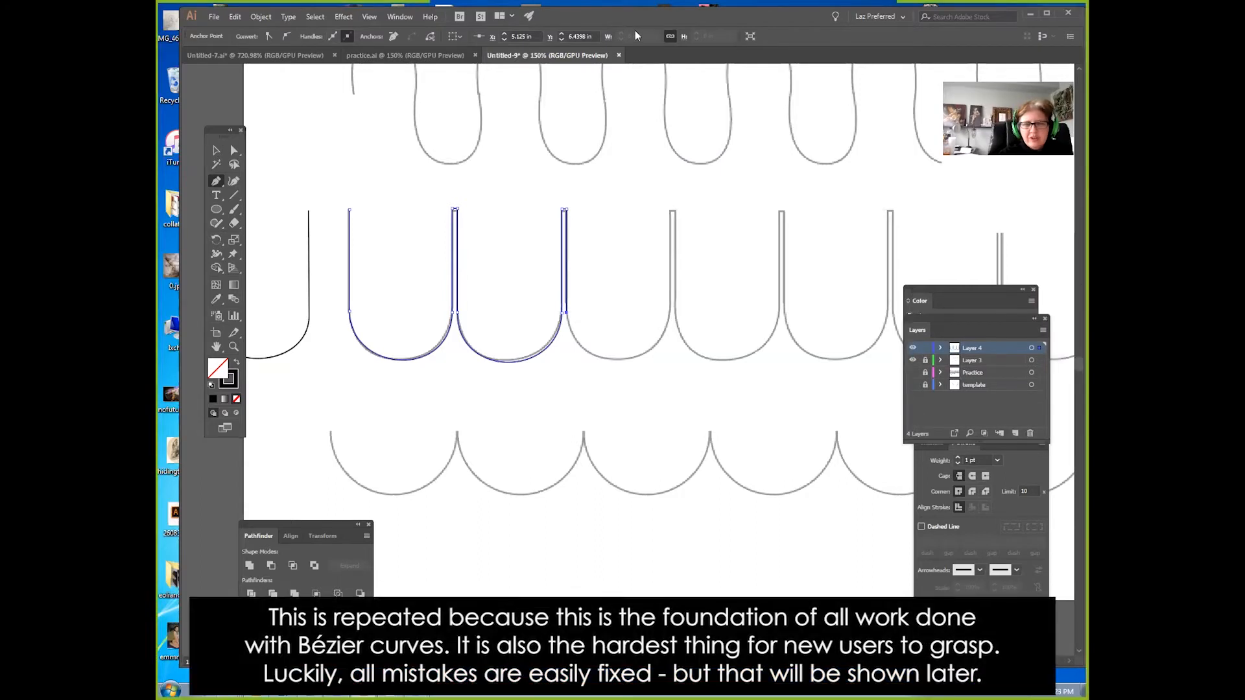
Step: Trace the third U curve as a new Pen path from its top left end to its top right end
{"action": "left_click", "coordinate": [673, 211]}
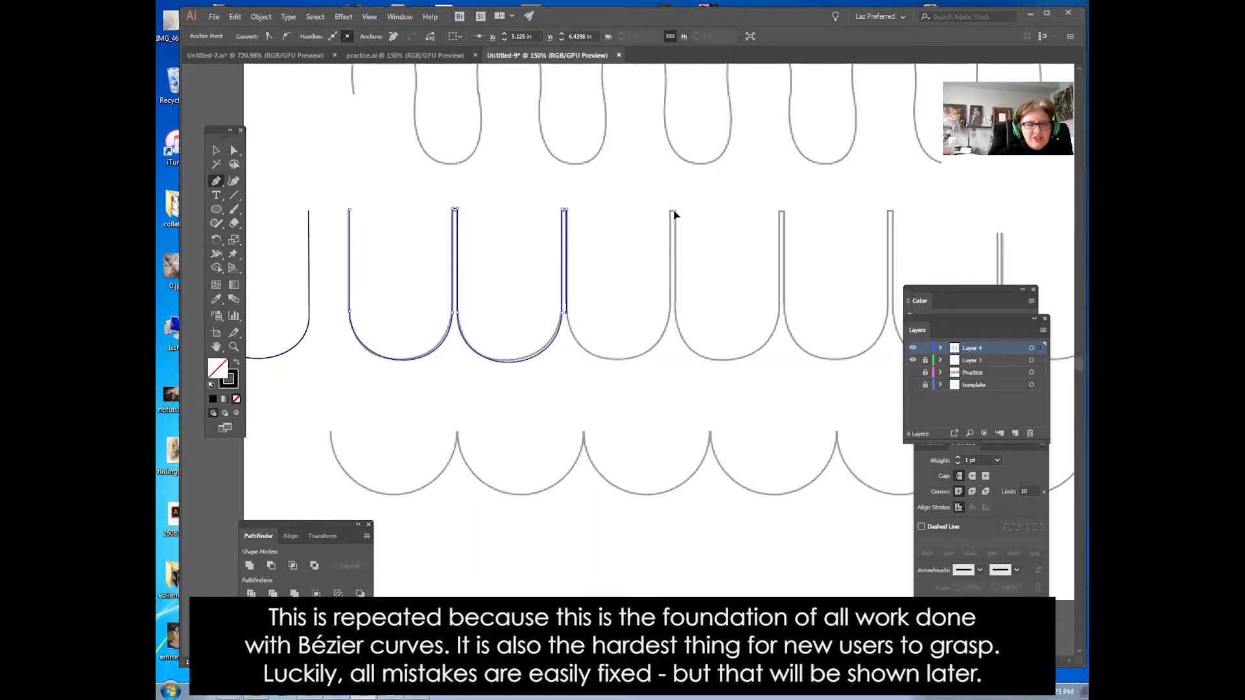
{"action": "left_click", "coordinate": [675, 312]}
{"action": "left_click_drag", "start_coordinate": [675, 315], "coordinate": [705, 465]}
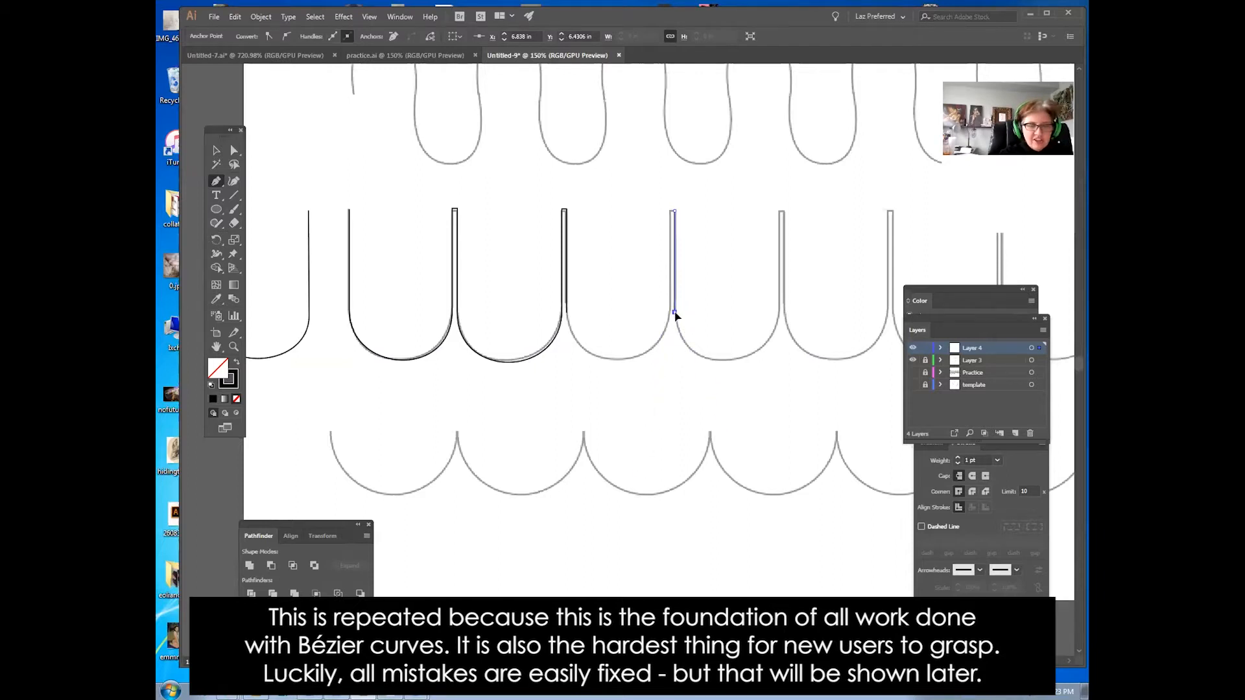
{"action": "left_click_drag", "start_coordinate": [675, 342], "coordinate": [679, 384]}
{"action": "left_click_drag", "start_coordinate": [780, 313], "coordinate": [779, 265]}
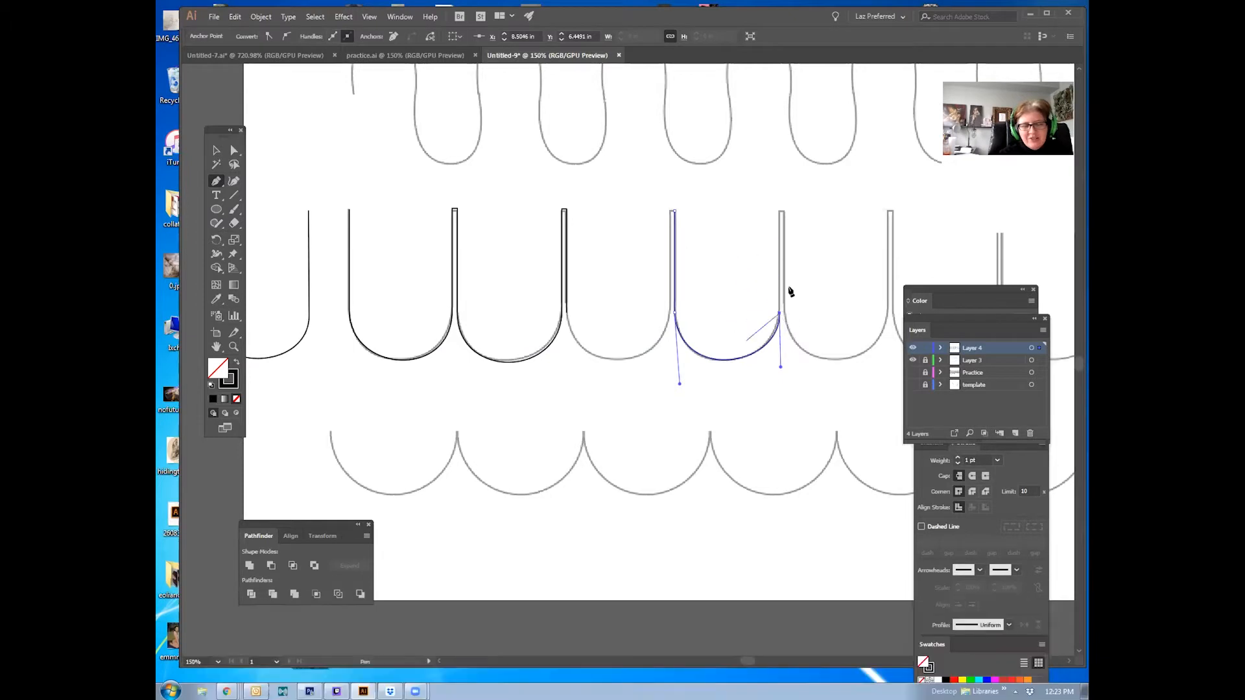
{"action": "left_click", "coordinate": [779, 212]}
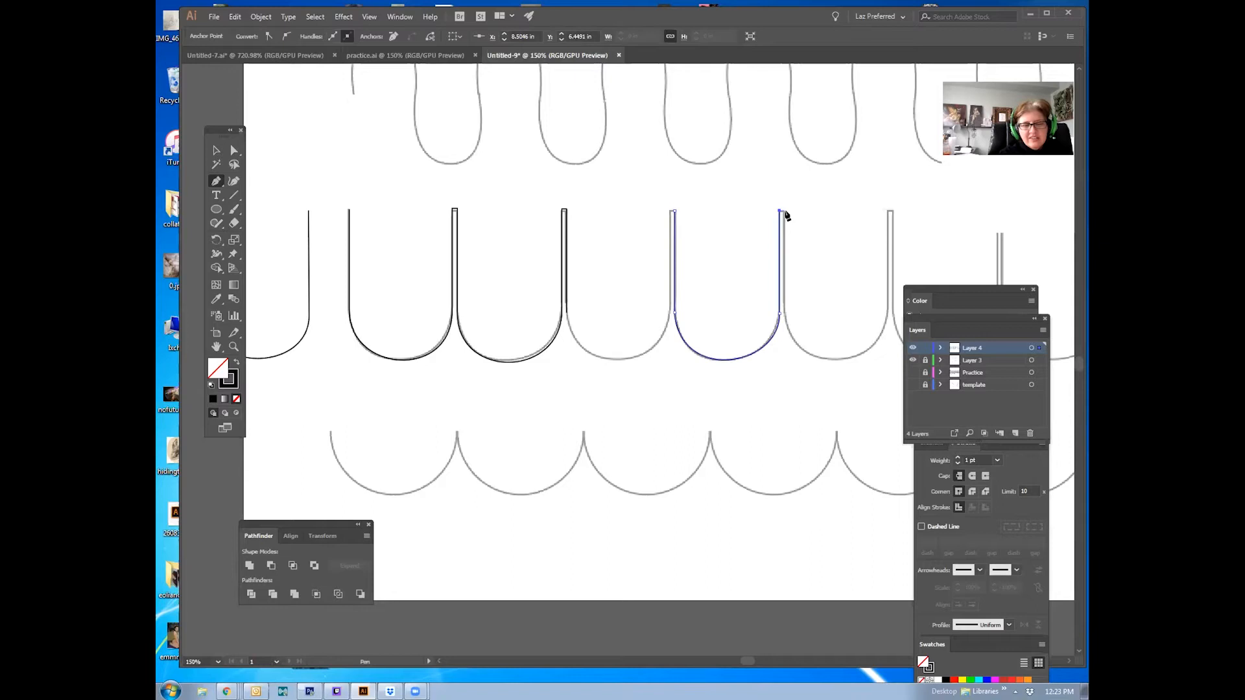
Step: Trace the fourth U curve with the Pen tool, converting the lower anchors to corner points with handles
{"action": "left_click", "coordinate": [786, 212]}
{"action": "left_click", "coordinate": [786, 311]}
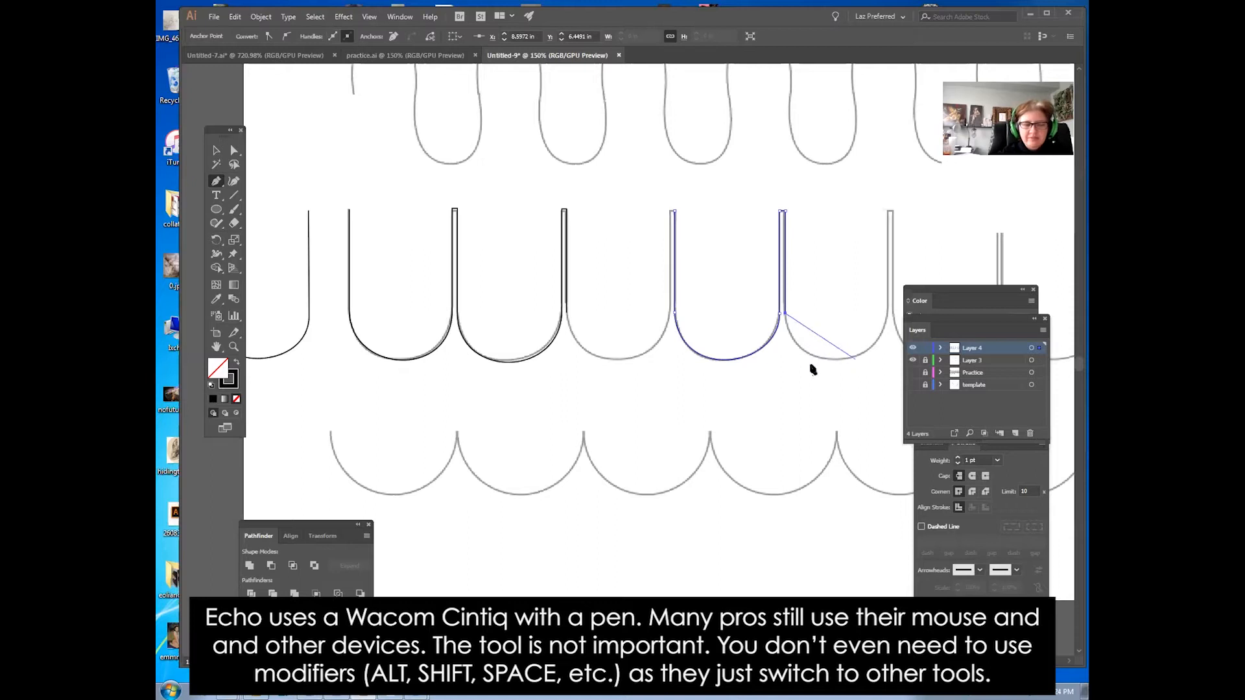
{"action": "left_click_drag", "start_coordinate": [785, 313], "coordinate": [789, 375]}
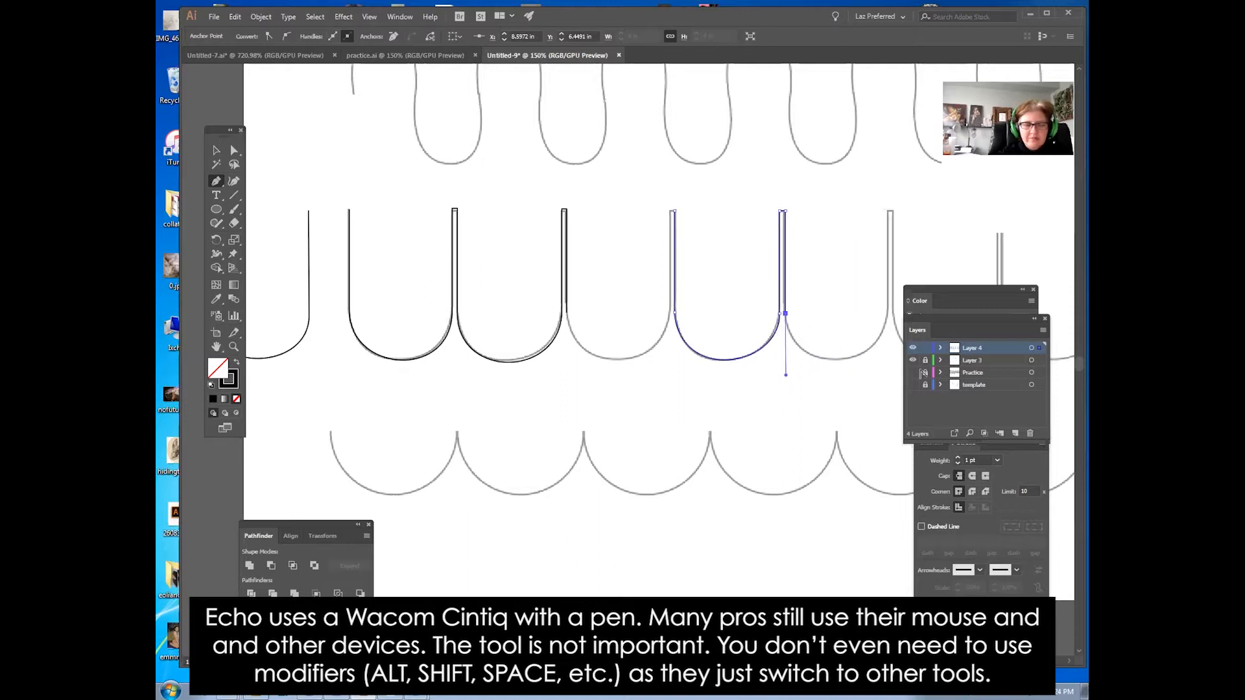
{"action": "left_click_drag", "start_coordinate": [887, 316], "coordinate": [887, 261]}
{"action": "left_click", "coordinate": [888, 317]}
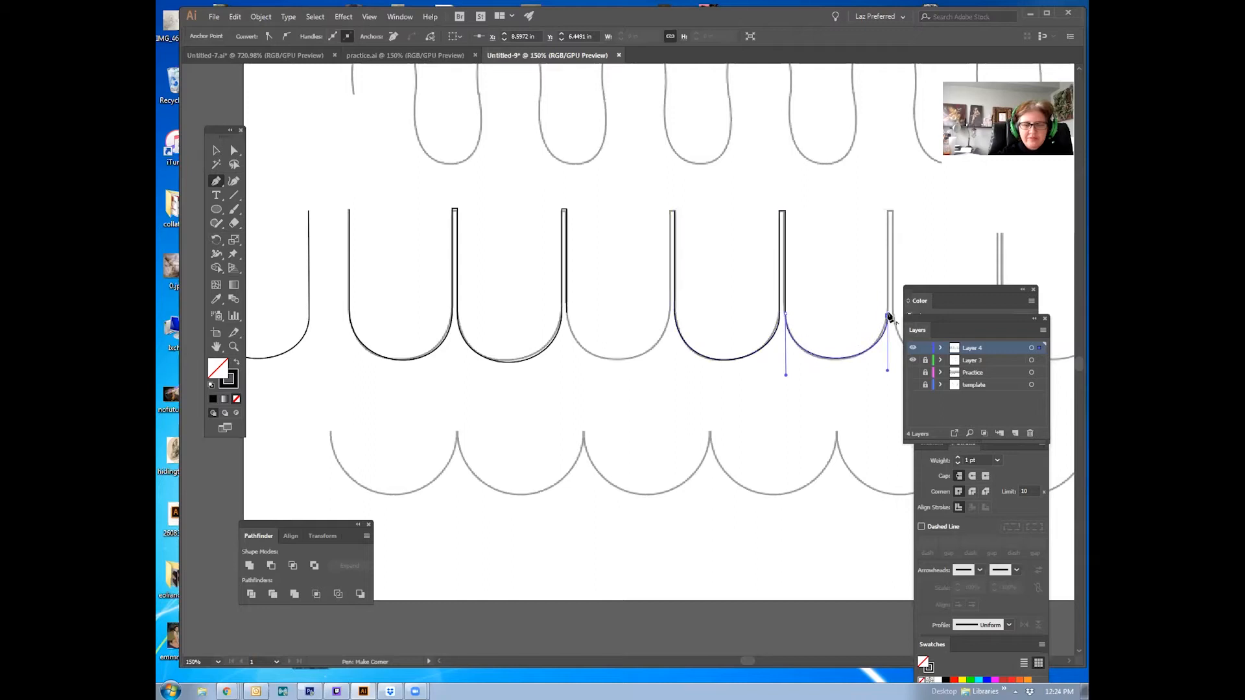
{"action": "left_click", "coordinate": [890, 211]}
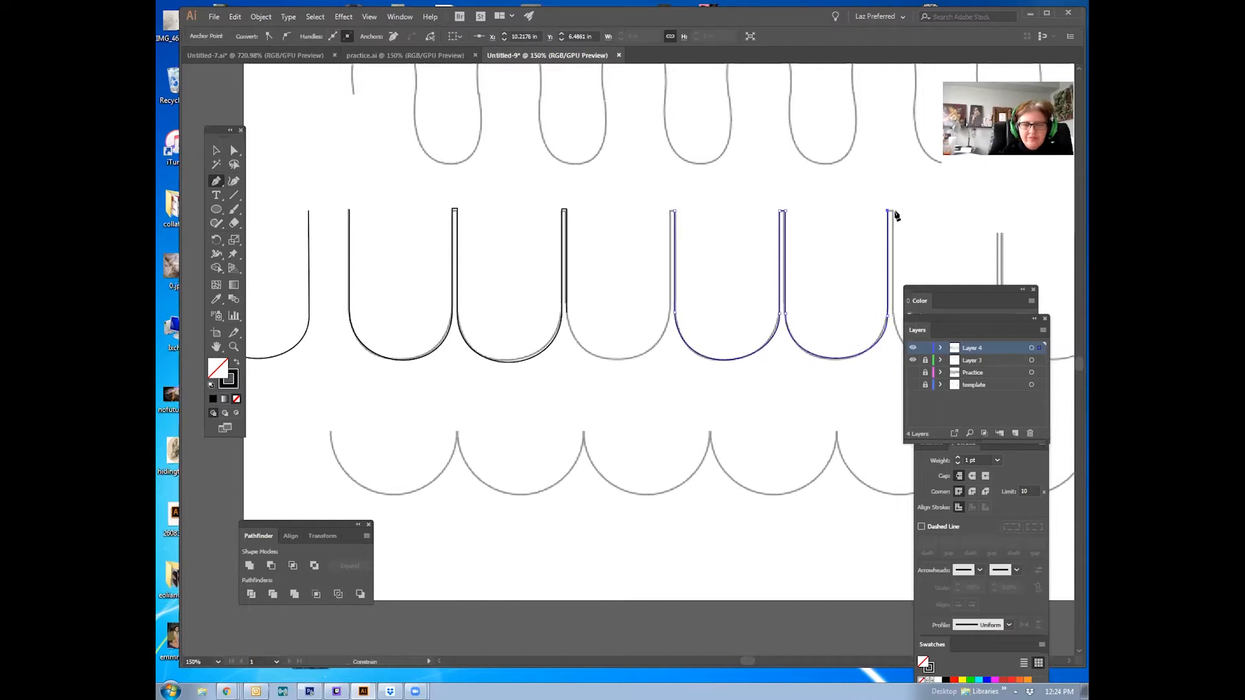
{"action": "left_click", "coordinate": [895, 318]}
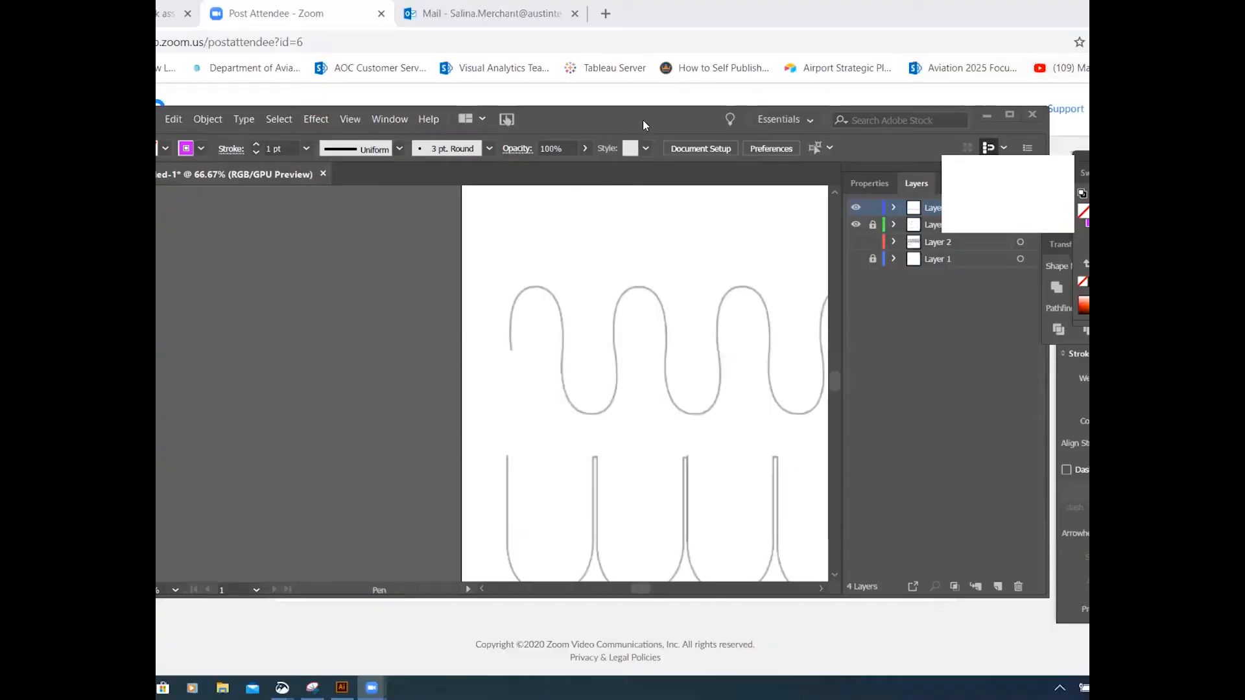
{"action": "left_click", "coordinate": [1010, 114]}
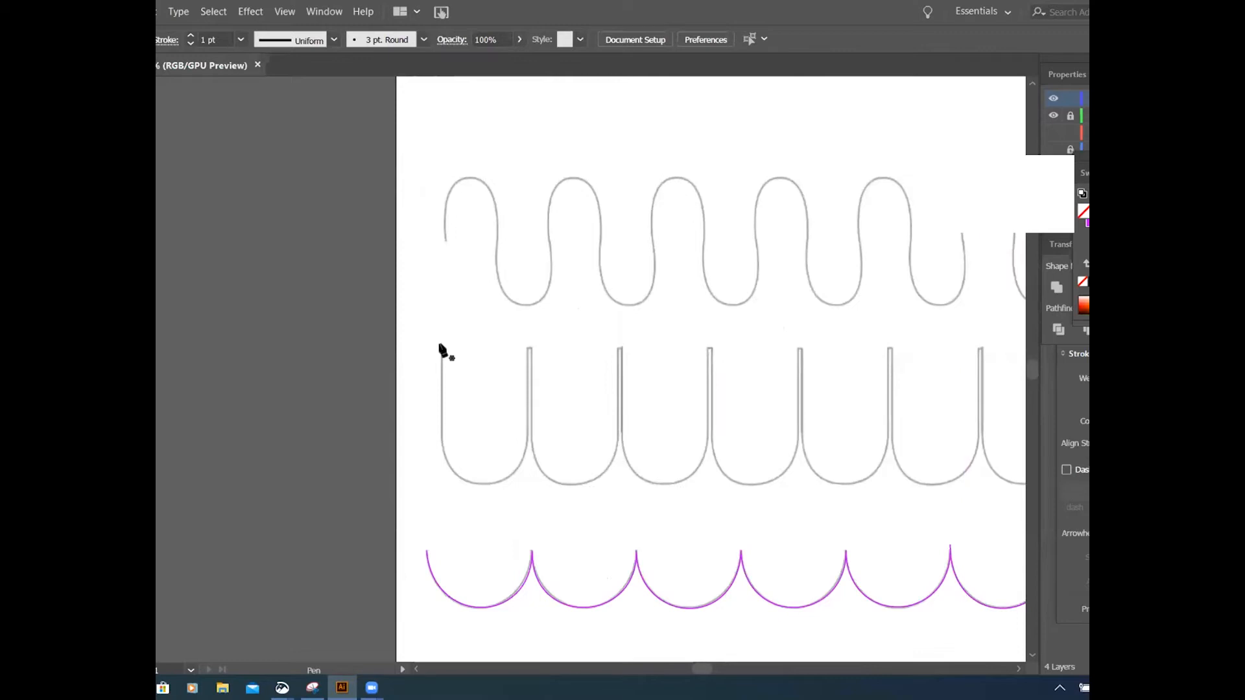
Step: Trace the first U curve with the Pen tool from its top left end around to its top right end, using a corner point with a downward handle
{"action": "left_click_drag", "start_coordinate": [442, 348], "coordinate": [439, 453]}
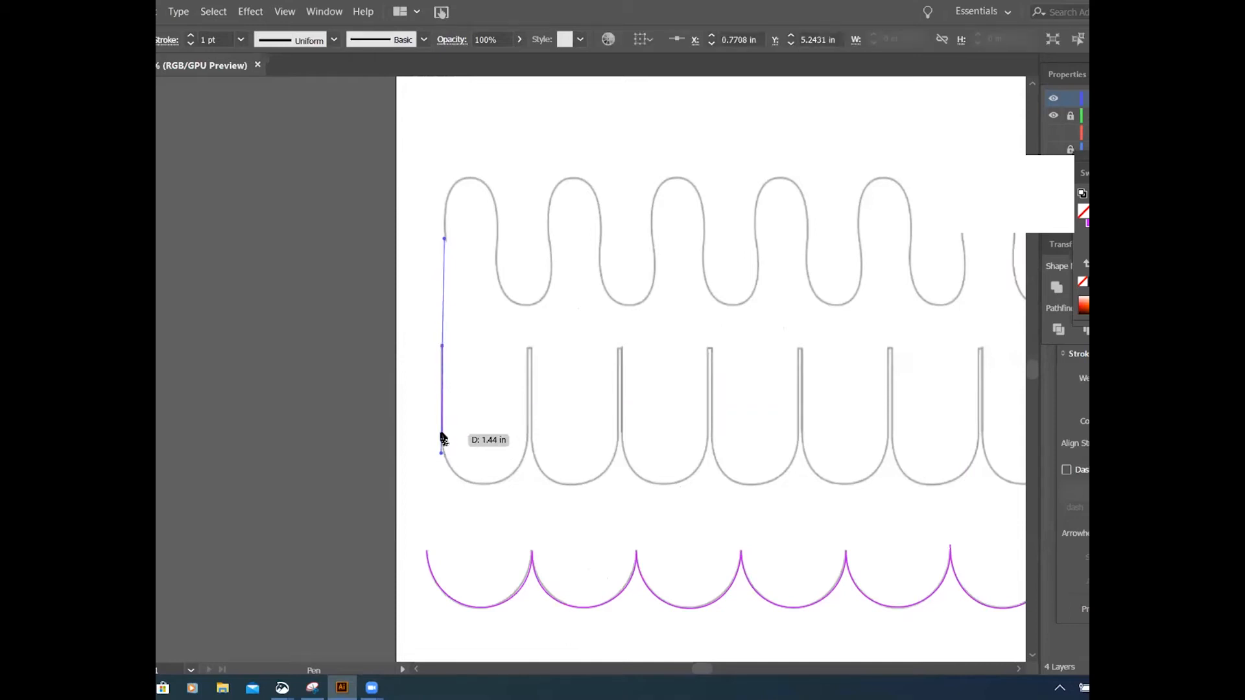
{"action": "key", "text": "ctrl+z"}
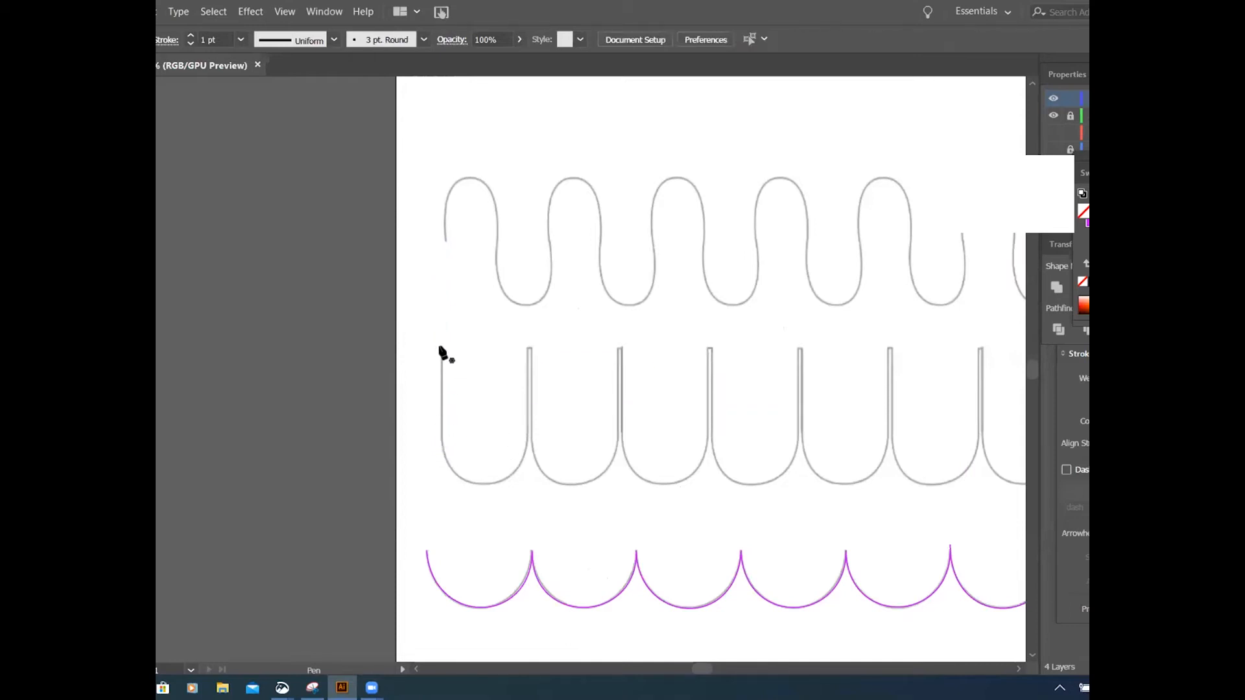
{"action": "left_click", "coordinate": [440, 348]}
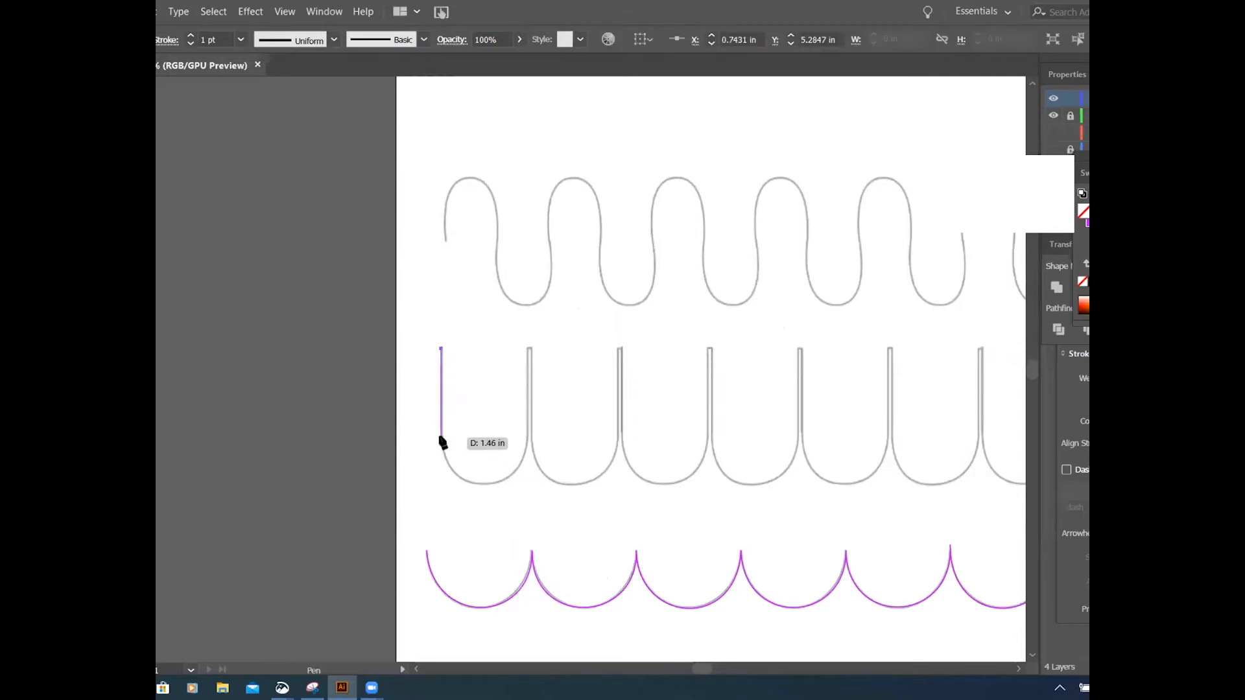
{"action": "left_click", "coordinate": [441, 439]}
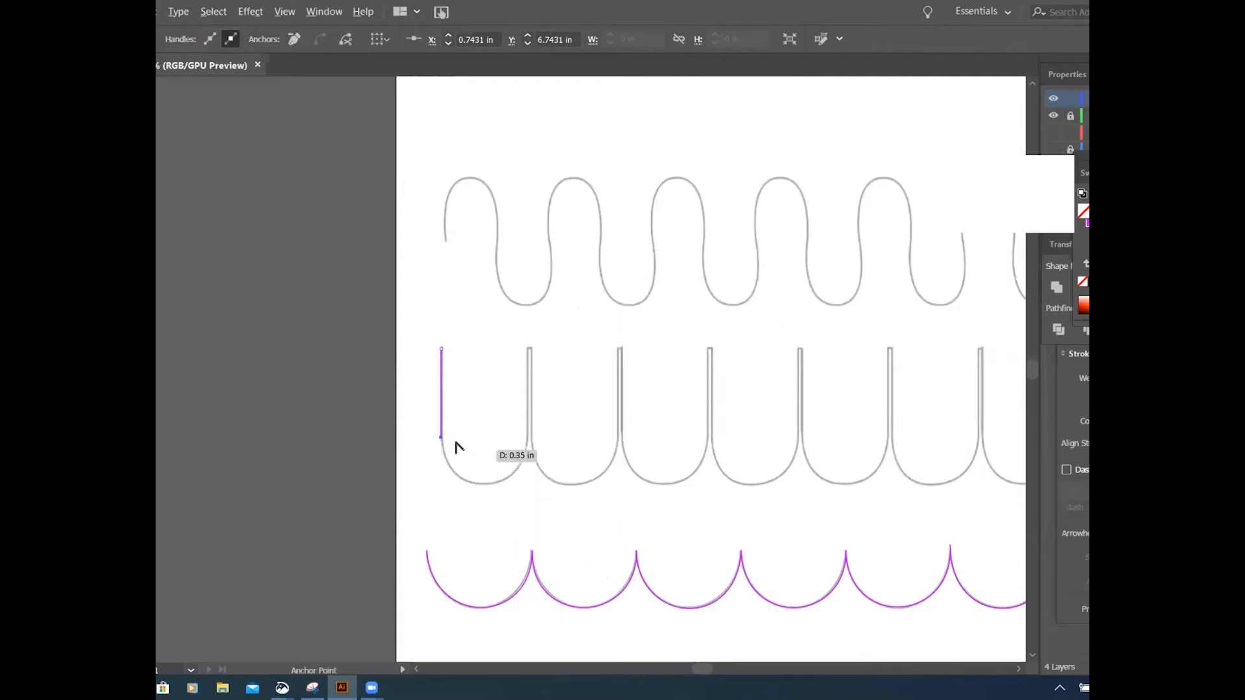
{"action": "left_click_drag", "start_coordinate": [442, 438], "coordinate": [438, 530]}
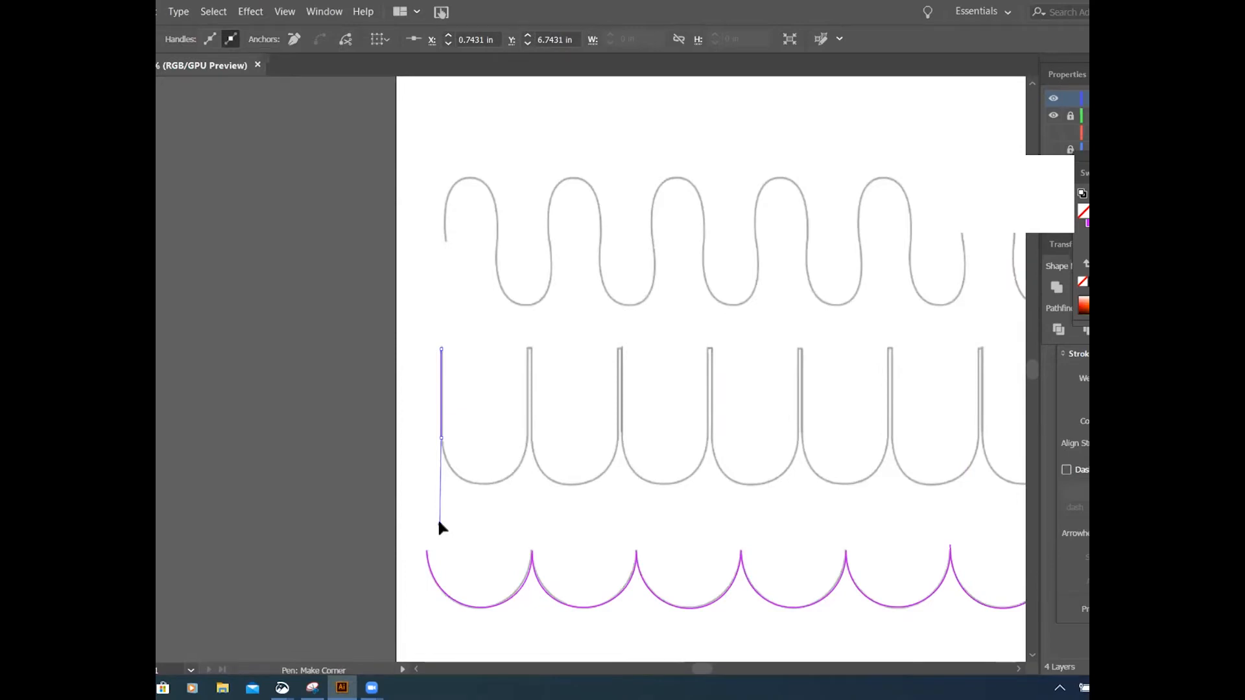
{"action": "left_click_drag", "start_coordinate": [439, 527], "coordinate": [441, 529]}
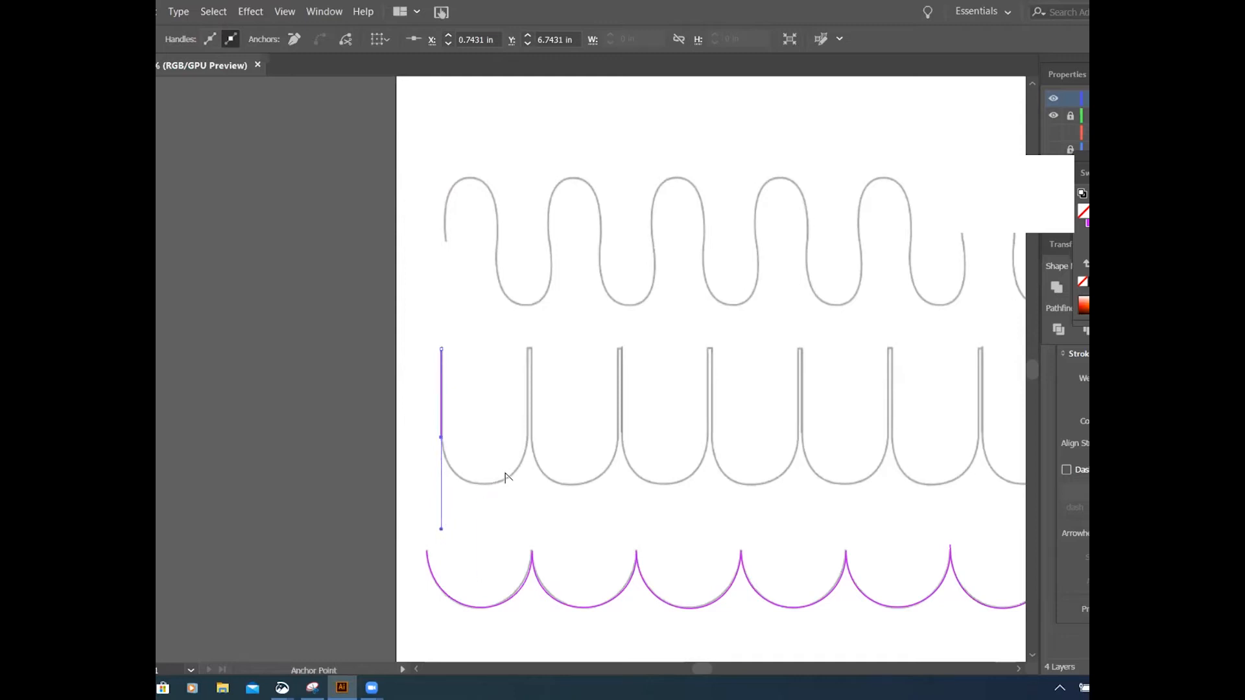
{"action": "left_click", "coordinate": [527, 441]}
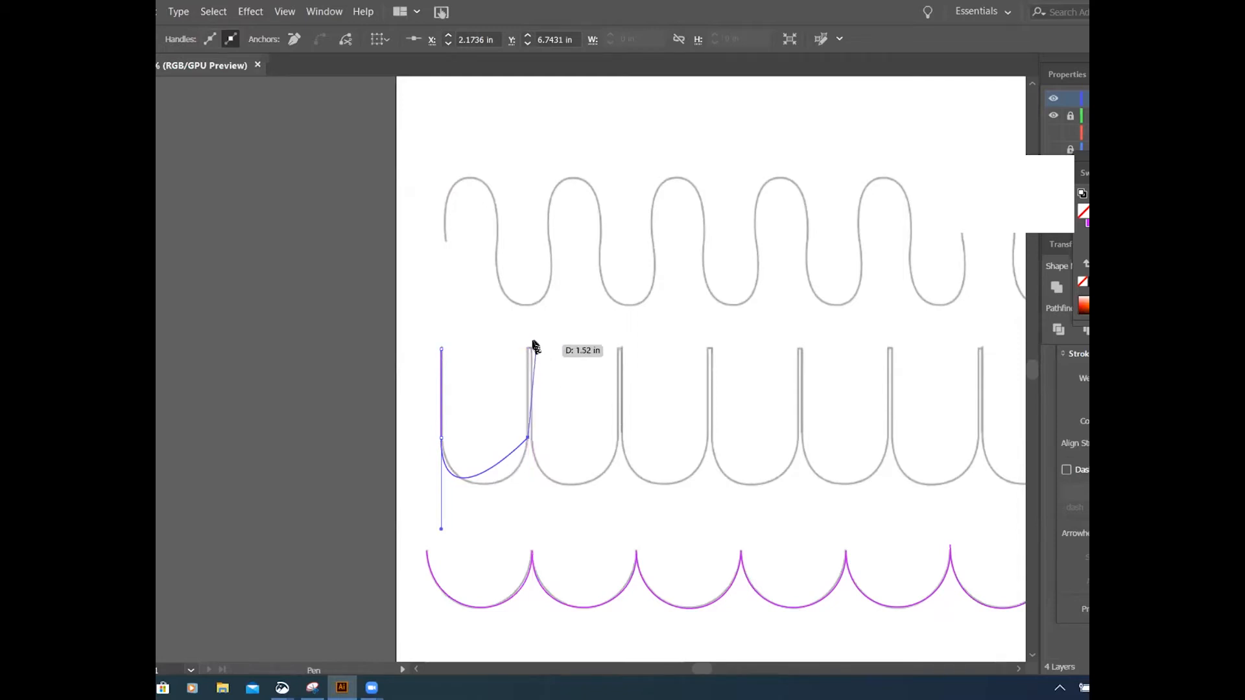
{"action": "left_click", "coordinate": [528, 350]}
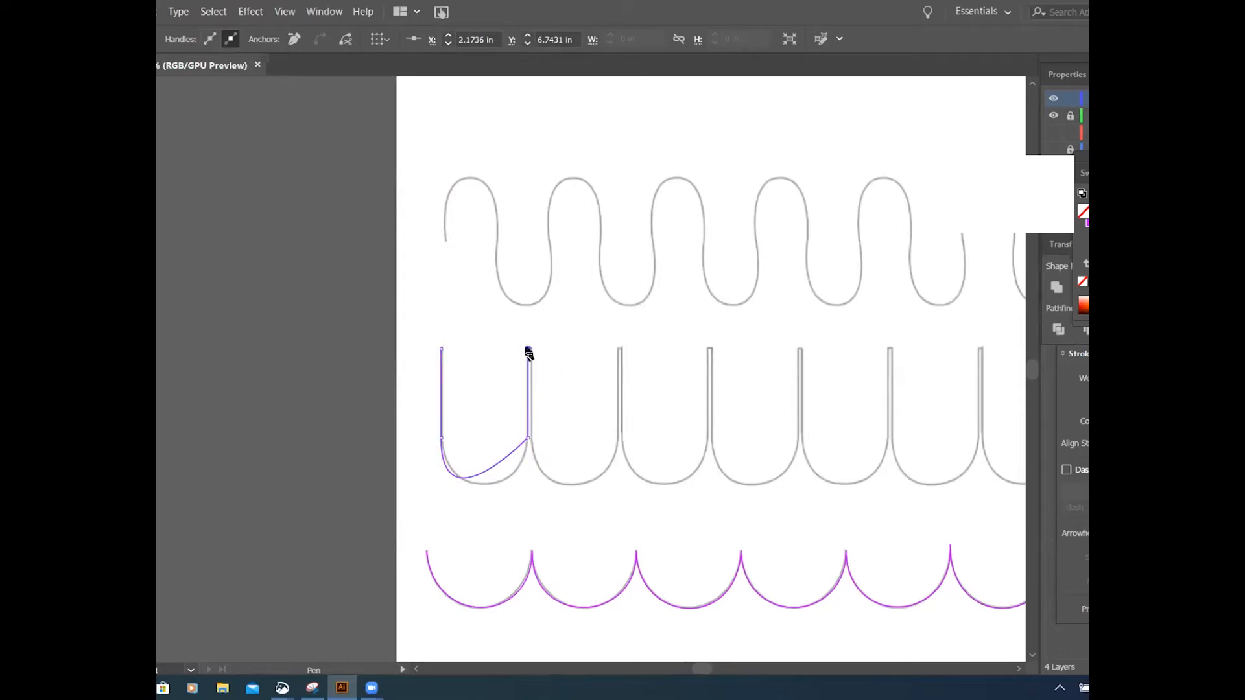
Step: Continue the path down the next U's left side, pulling a handle from the new anchor, and end the path
{"action": "left_click", "coordinate": [531, 350]}
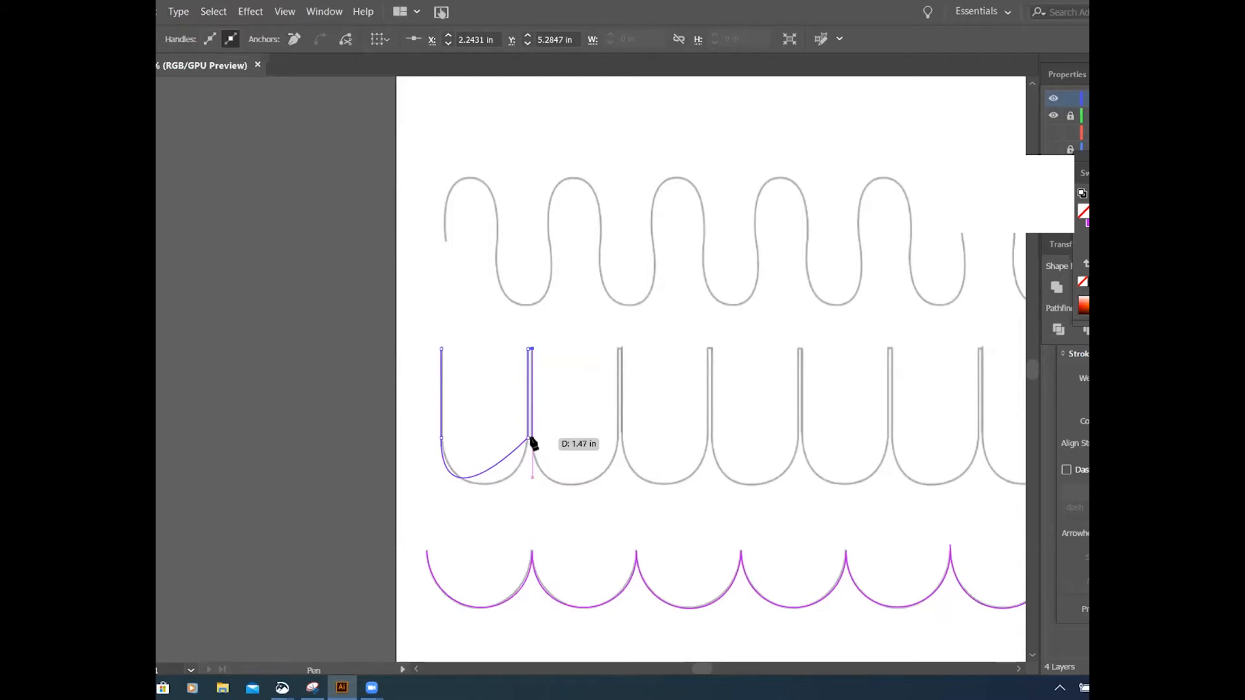
{"action": "mouse_move", "coordinate": [531, 440]}
{"action": "left_mouse_down"}
{"action": "mouse_move", "coordinate": [533, 467]}
{"action": "mouse_move", "coordinate": [563, 500]}
{"action": "mouse_move", "coordinate": [597, 500]}
{"action": "mouse_move", "coordinate": [551, 487]}
{"action": "mouse_move", "coordinate": [536, 446]}
{"action": "left_mouse_up"}
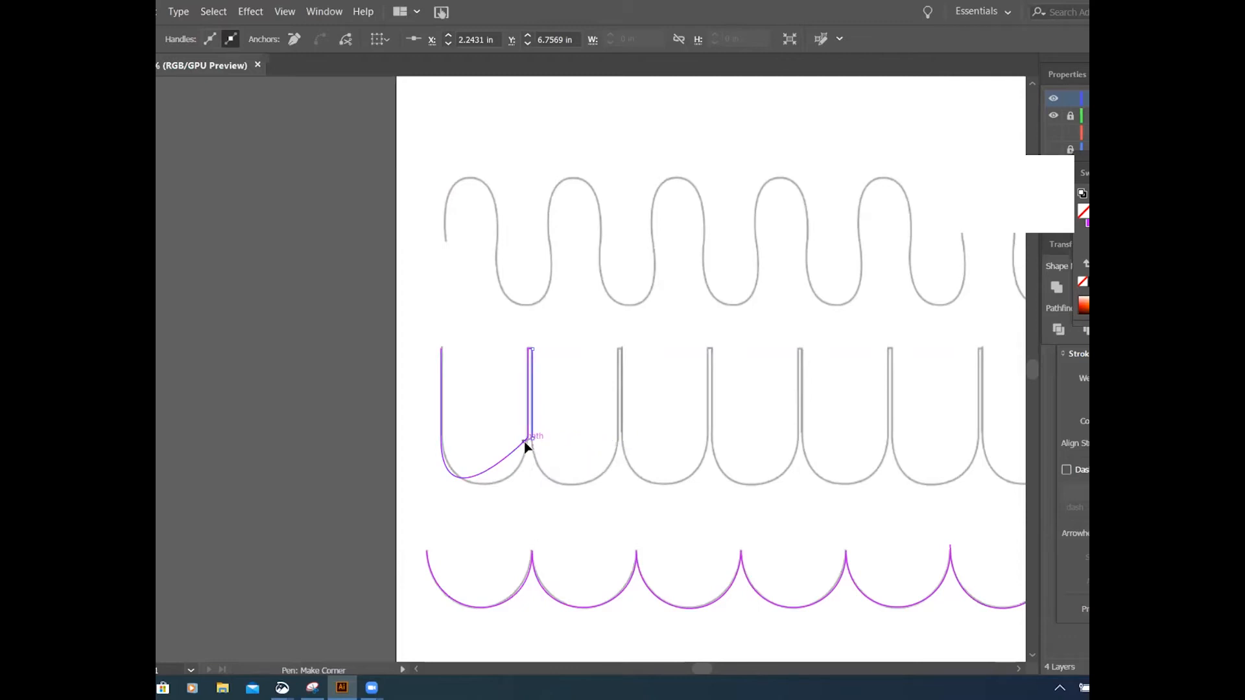
{"action": "left_click_drag", "start_coordinate": [533, 444], "coordinate": [961, 113]}
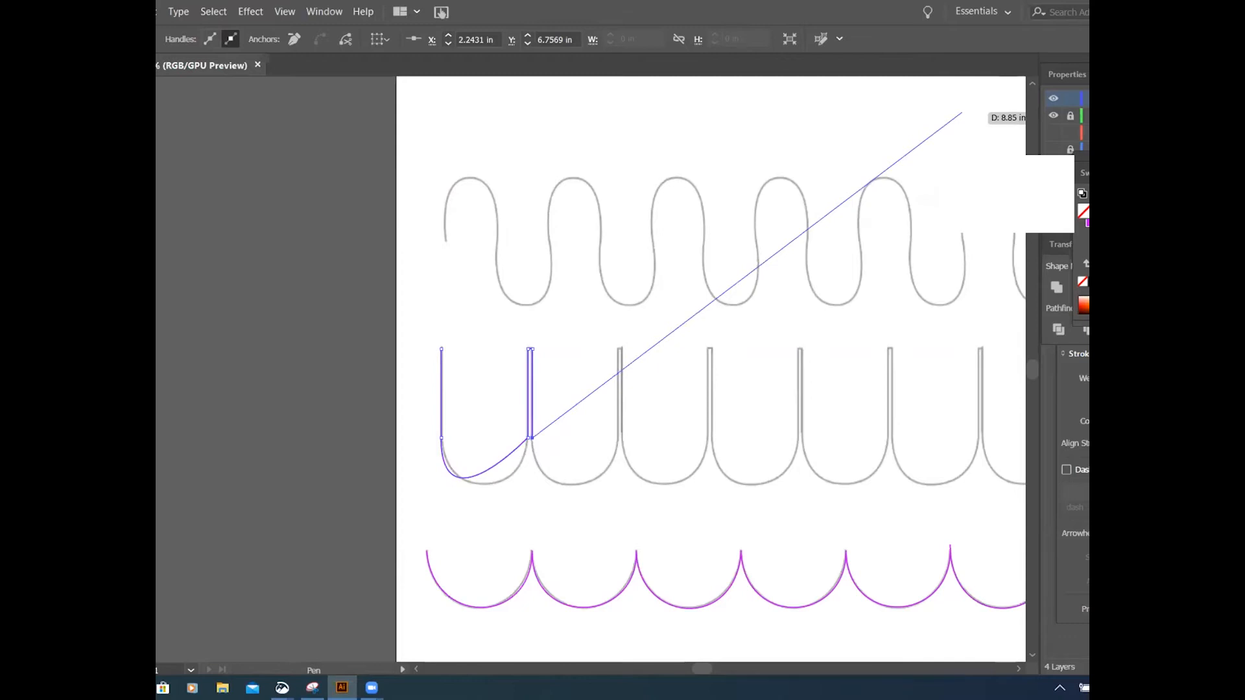
{"action": "left_click_drag", "start_coordinate": [961, 113], "coordinate": [977, 91]}
{"action": "key", "text": "Escape"}
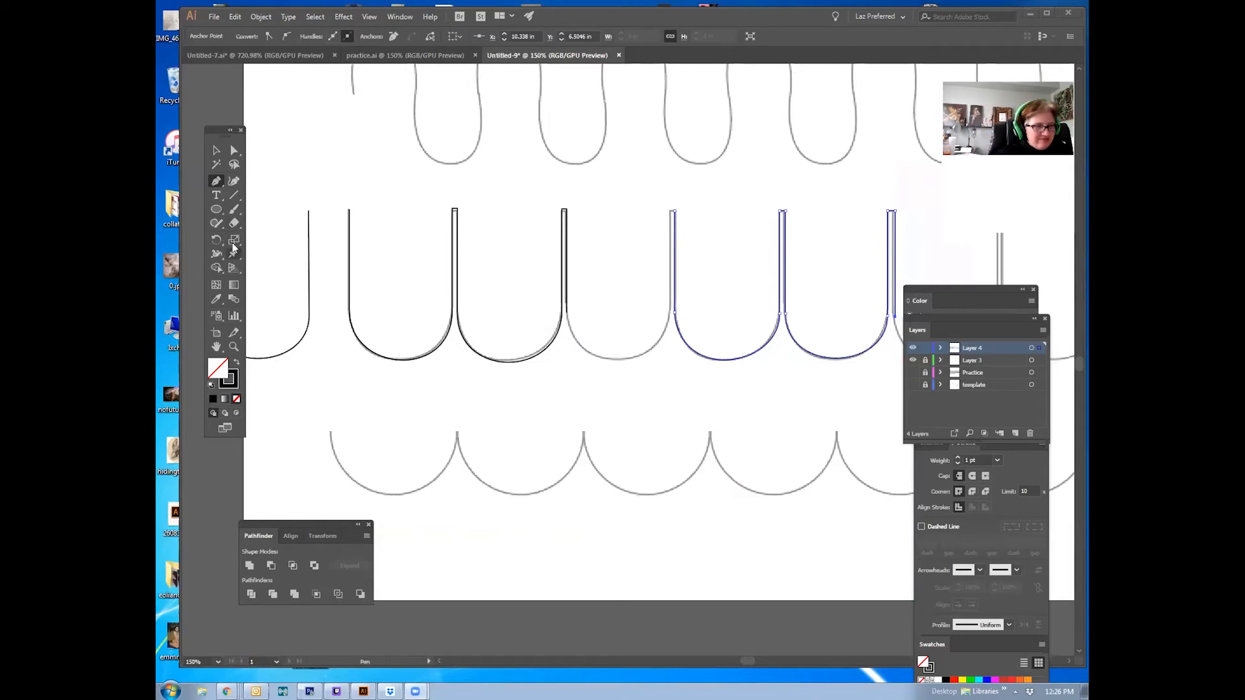
Step: Select and delete the existing traced U paths over the template
{"action": "left_click", "coordinate": [216, 152]}
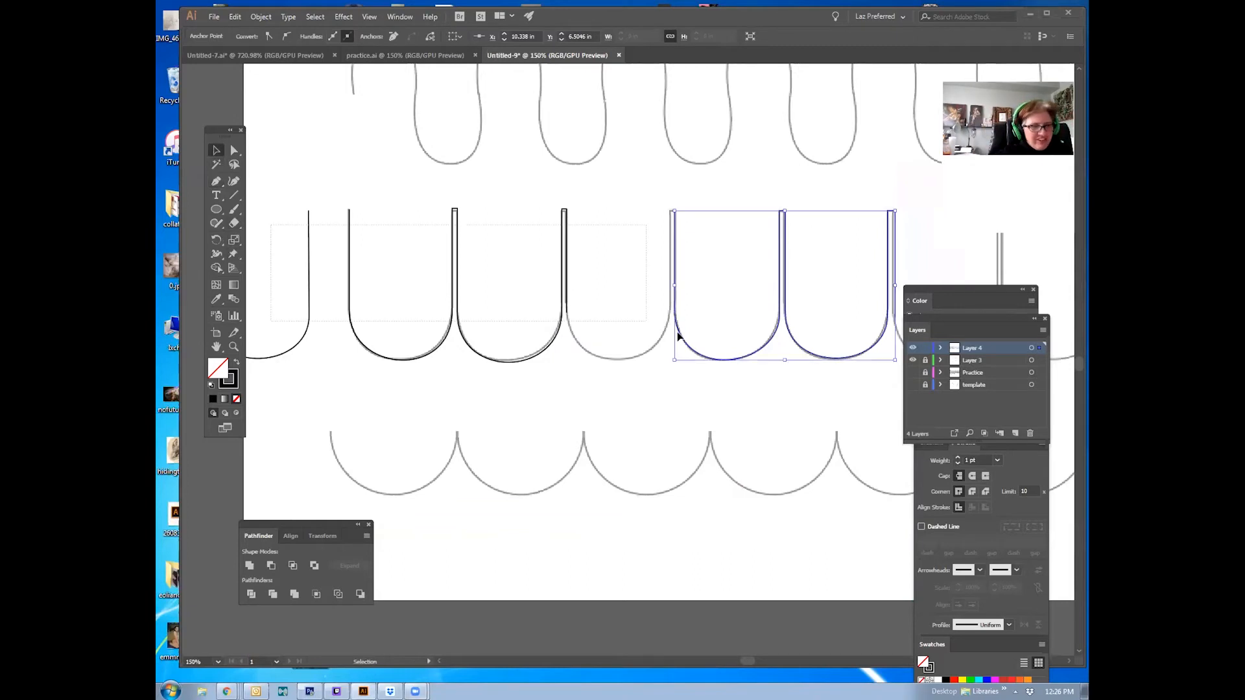
{"action": "left_click_drag", "start_coordinate": [271, 225], "coordinate": [814, 319]}
{"action": "left_click", "coordinate": [524, 306]}
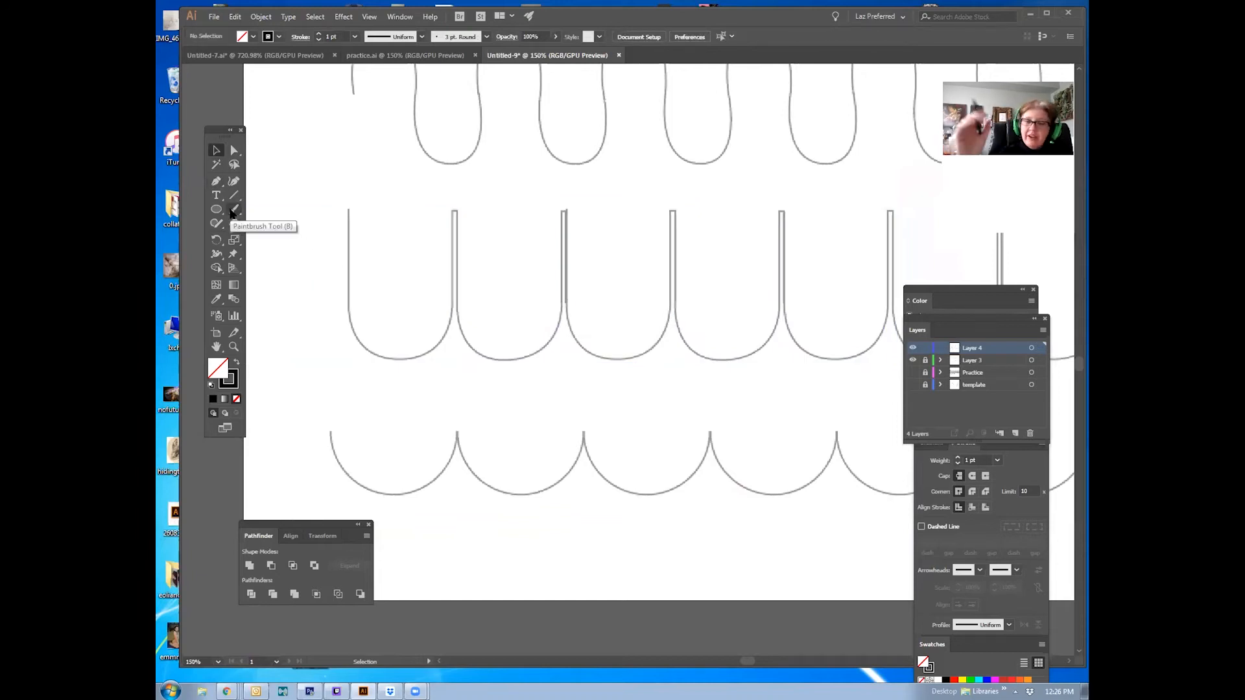
Step: Start a new Pen path tracing the first U curve from its top left end to its top right end, using corner points with handles
{"action": "left_click", "coordinate": [216, 180]}
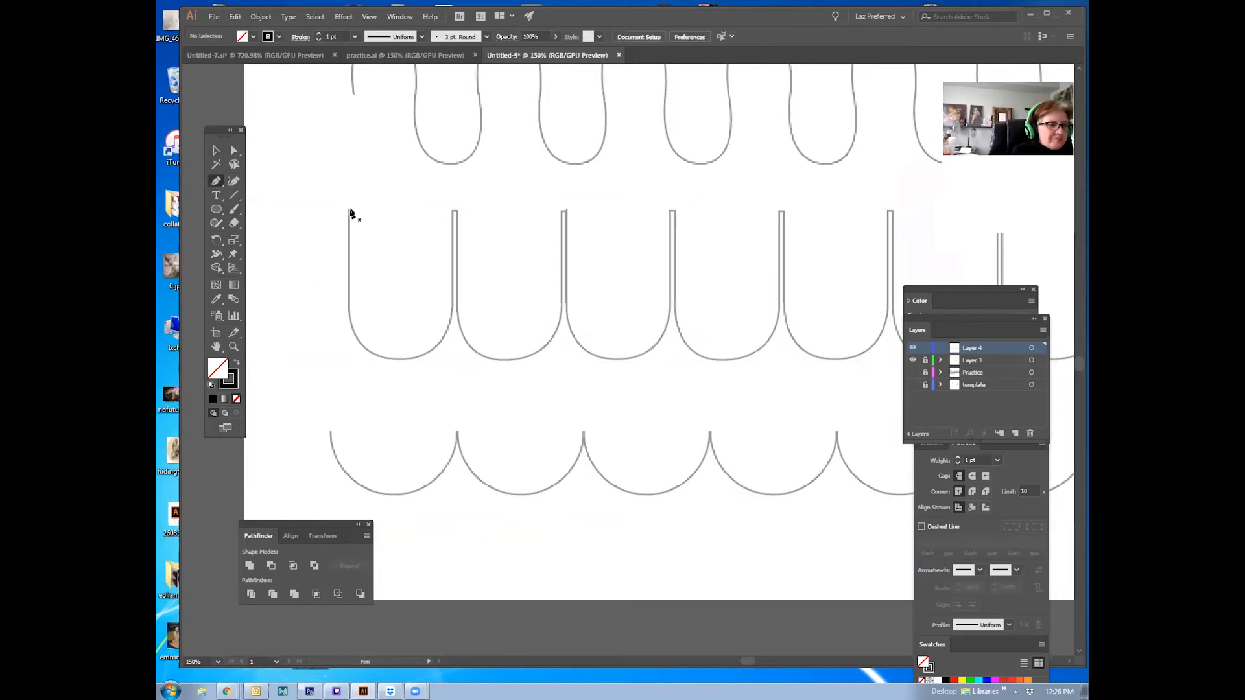
{"action": "left_click", "coordinate": [348, 210]}
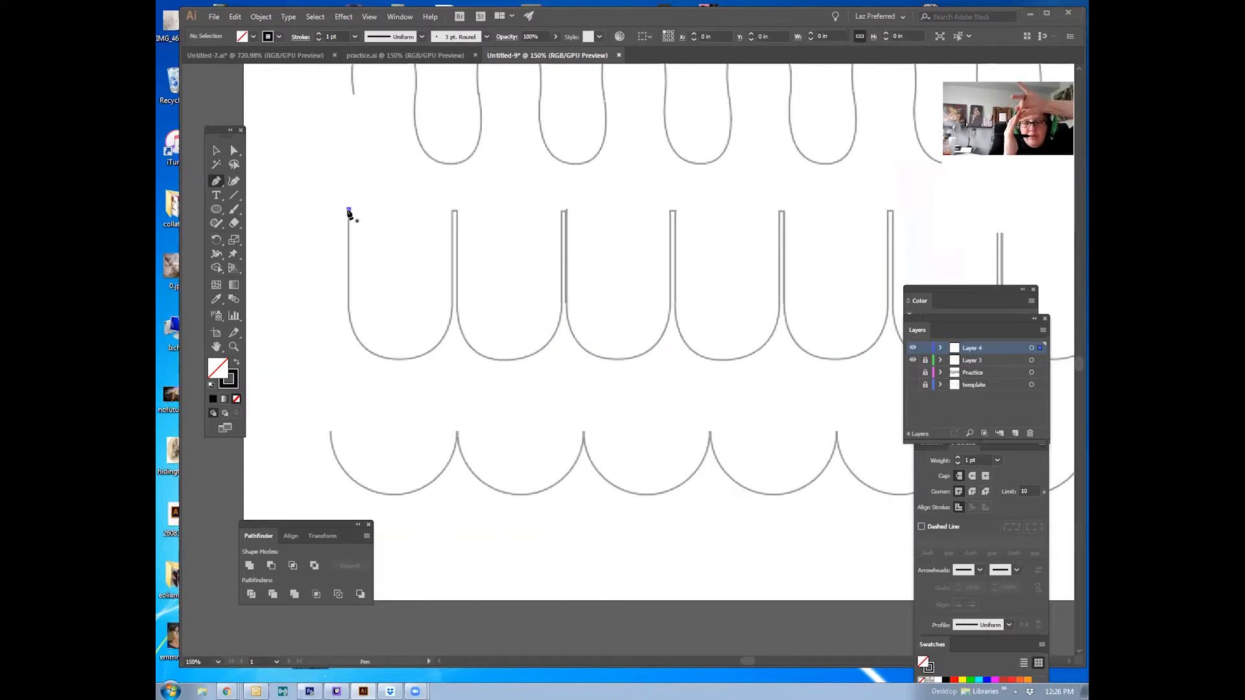
{"action": "left_click", "coordinate": [348, 210]}
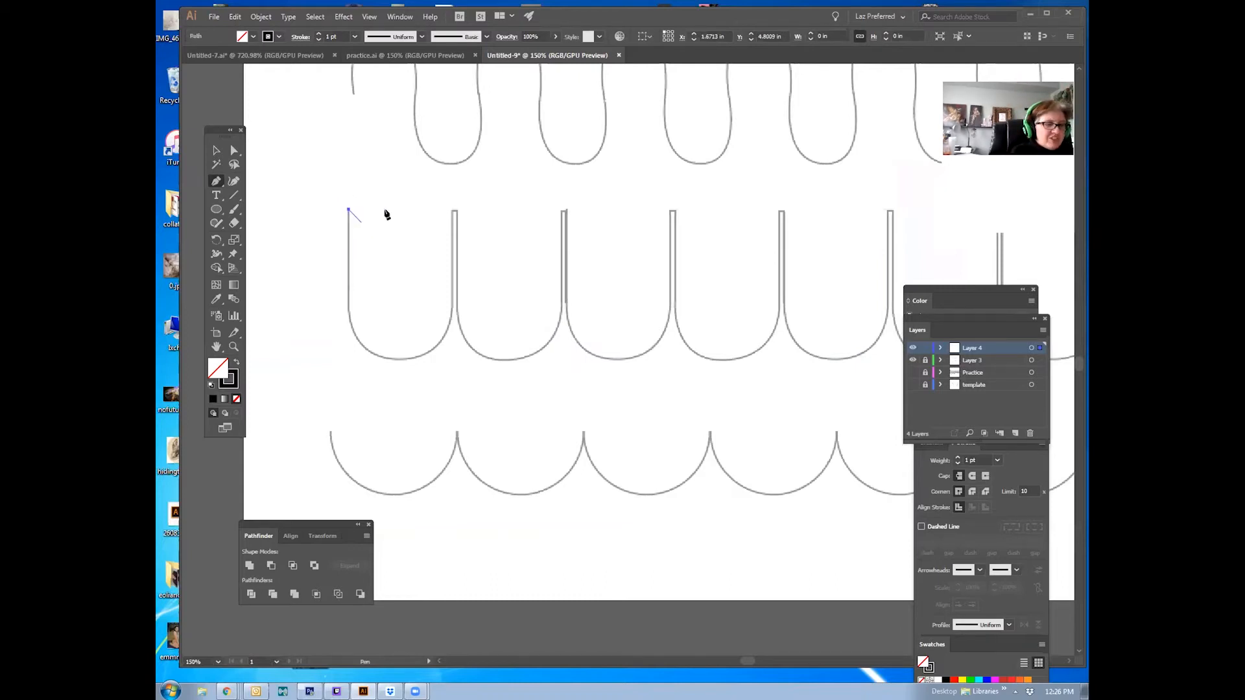
{"action": "left_click", "coordinate": [350, 314], "text": "shift"}
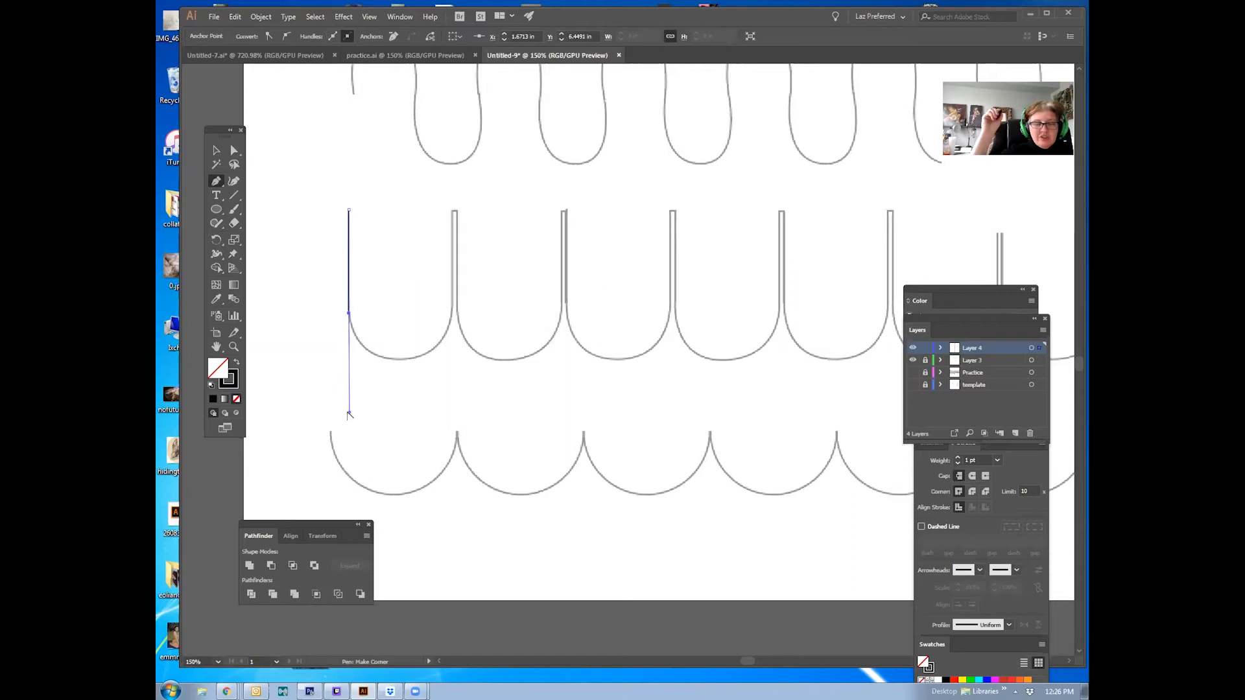
{"action": "left_click", "coordinate": [349, 413]}
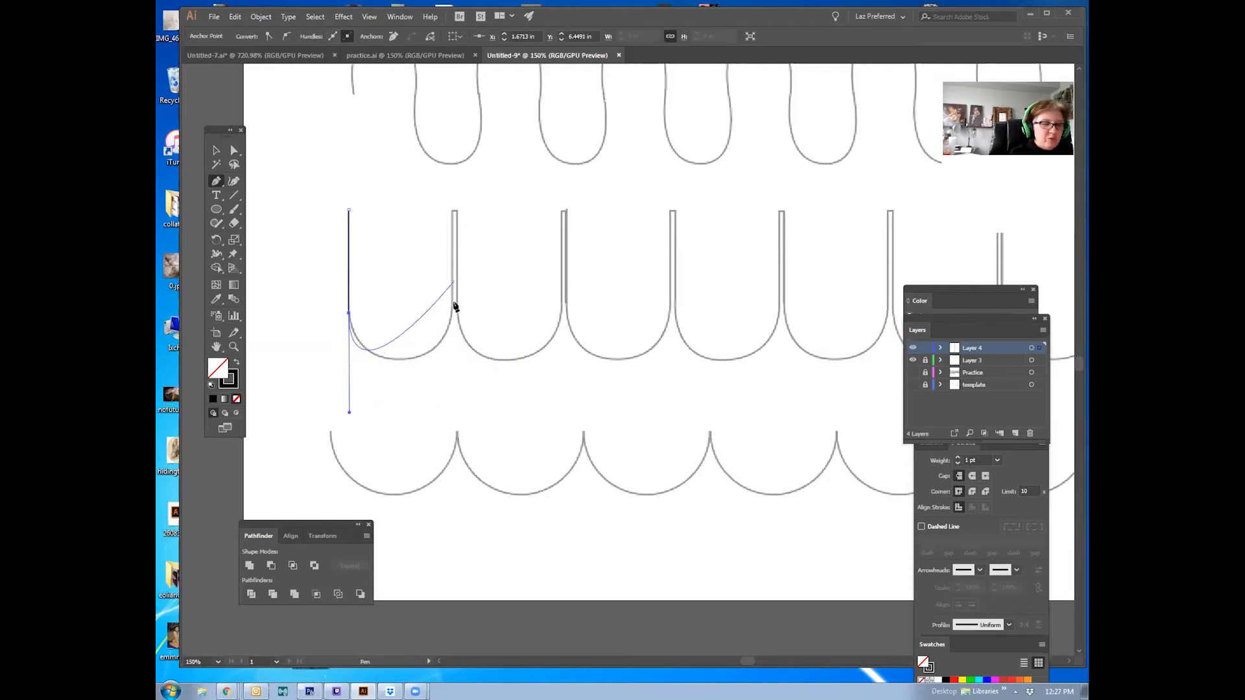
{"action": "left_click_drag", "start_coordinate": [452, 317], "coordinate": [454, 235]}
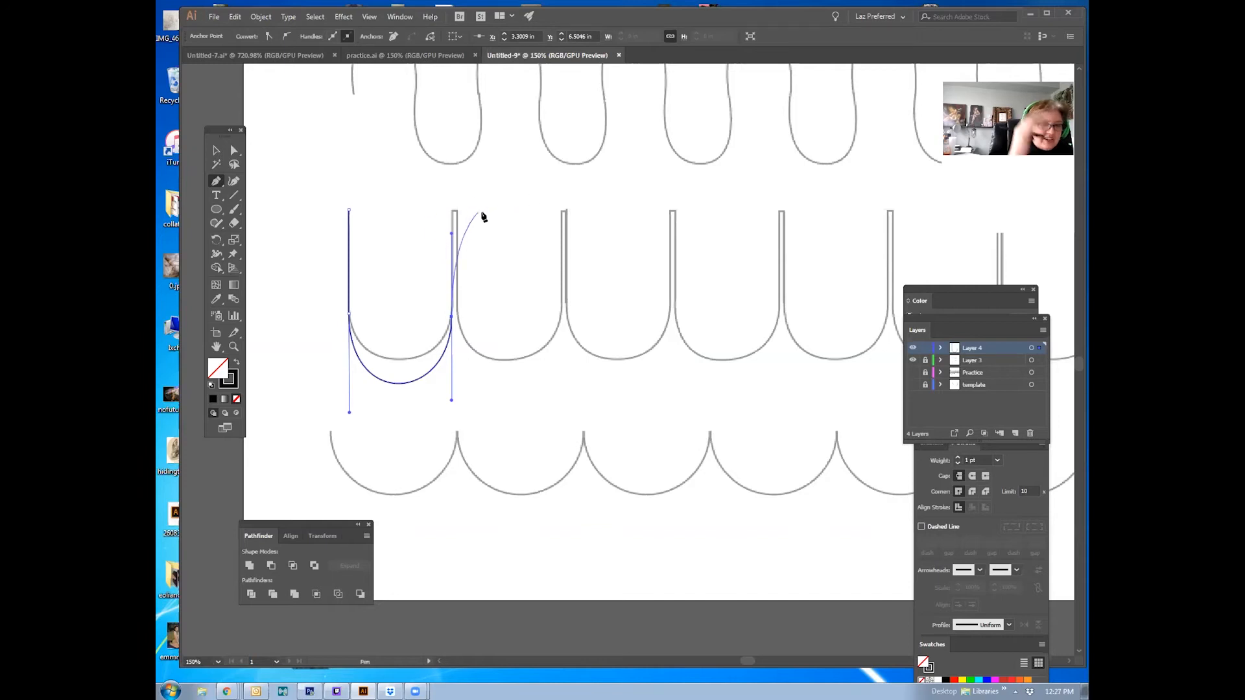
{"action": "left_click", "coordinate": [452, 318]}
{"action": "left_click", "coordinate": [452, 317]}
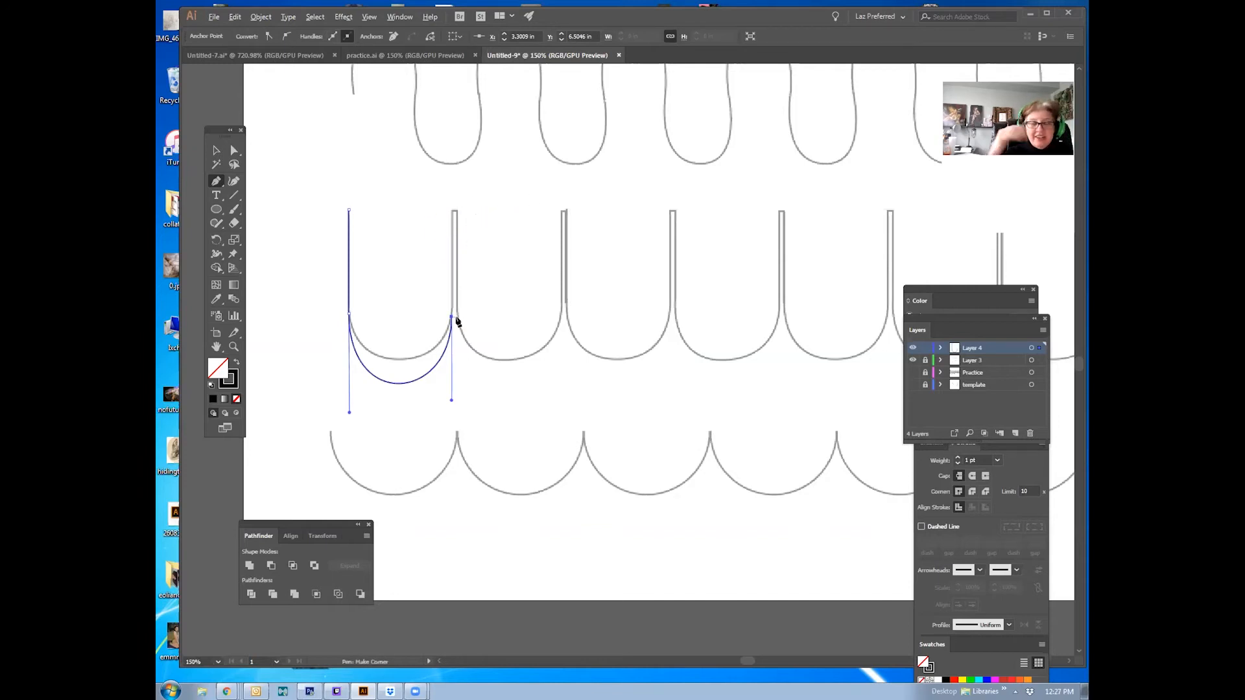
{"action": "left_click", "coordinate": [453, 212]}
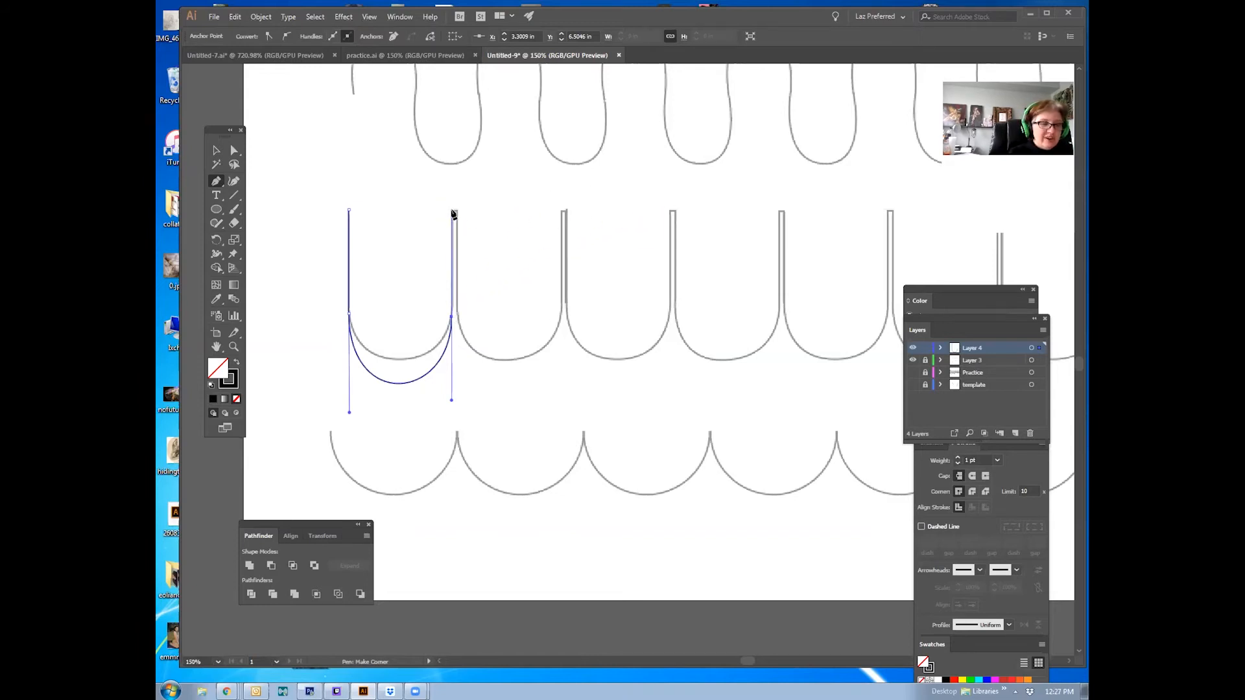
{"action": "left_click", "coordinate": [452, 211]}
Step: Continue the path around the second and third U curves, converting each lower anchor into a corner point with handles
{"action": "left_click", "coordinate": [457, 211]}
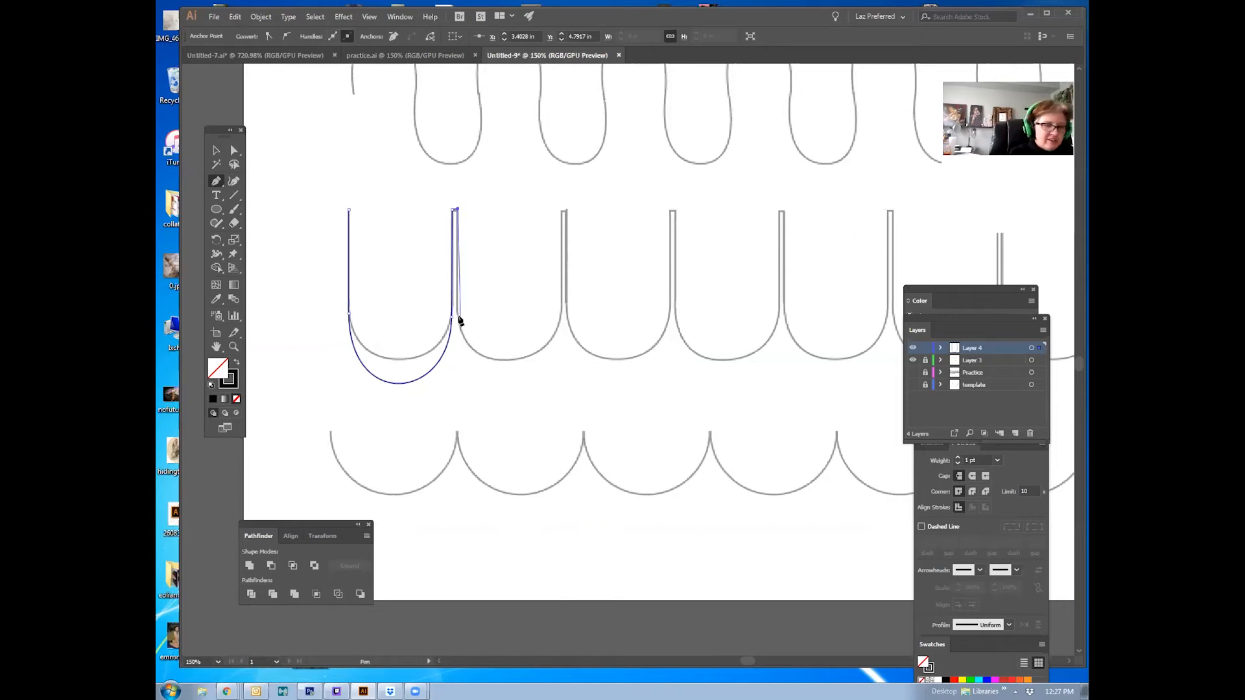
{"action": "left_click", "coordinate": [458, 316]}
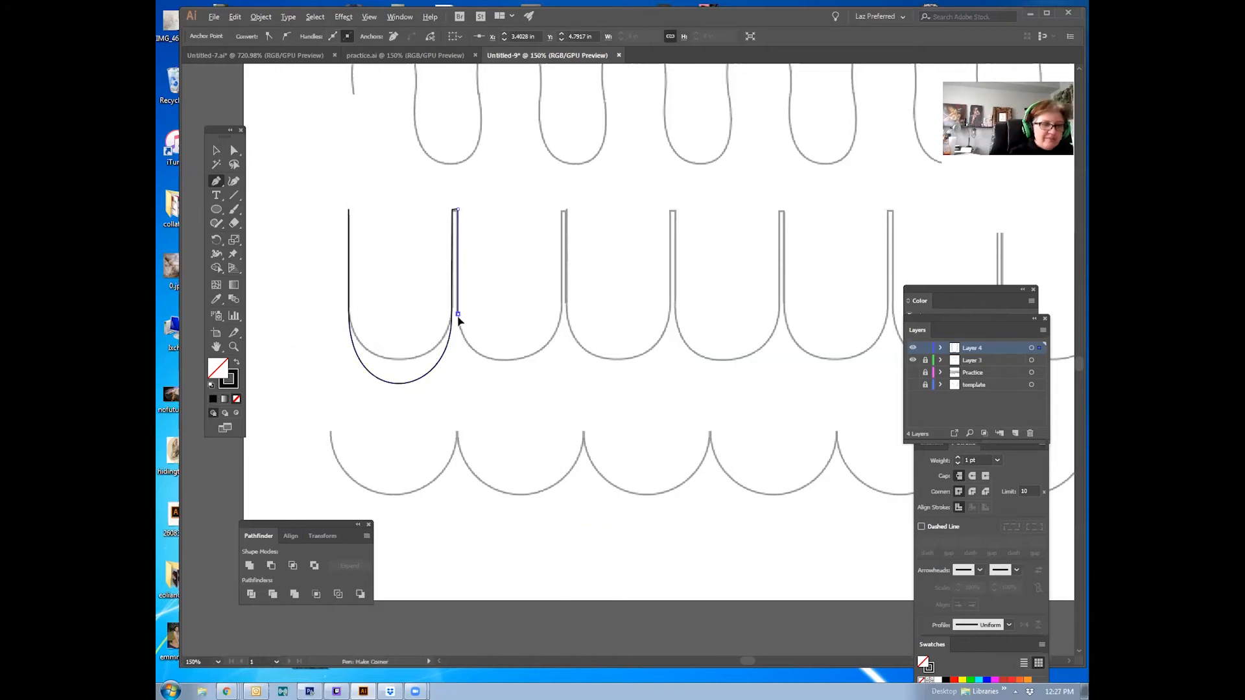
{"action": "left_click", "coordinate": [458, 385]}
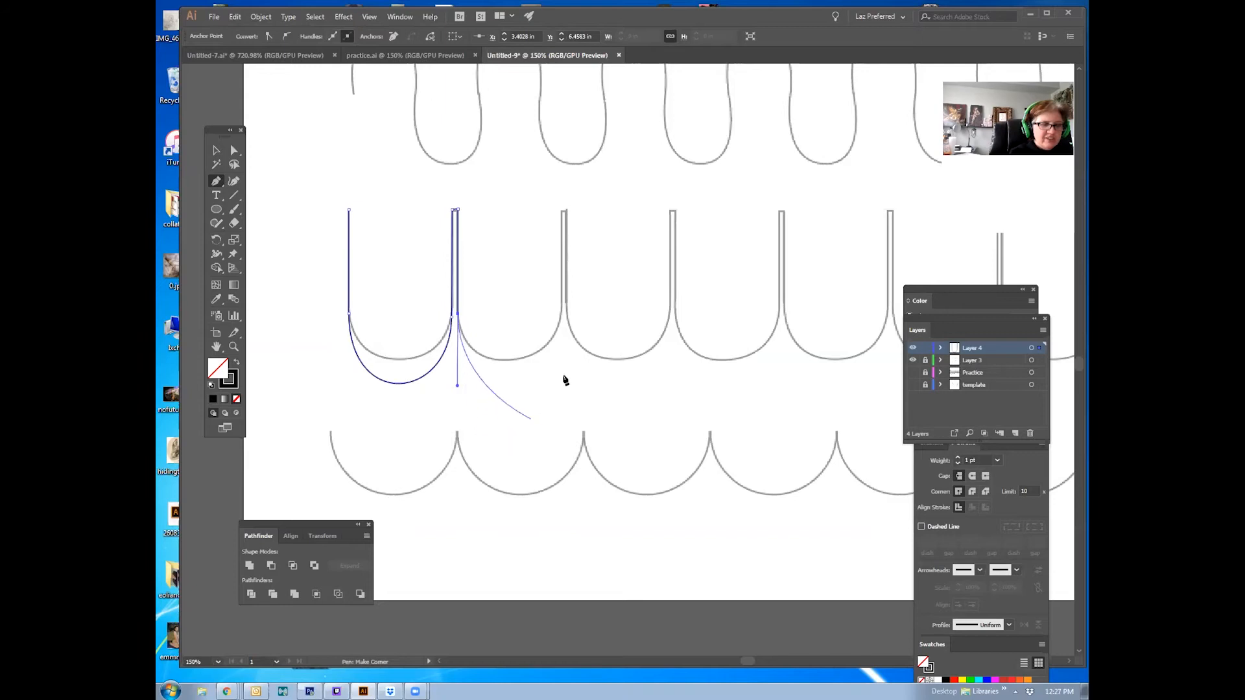
{"action": "left_click_drag", "start_coordinate": [562, 316], "coordinate": [561, 257]}
{"action": "left_click", "coordinate": [561, 316]}
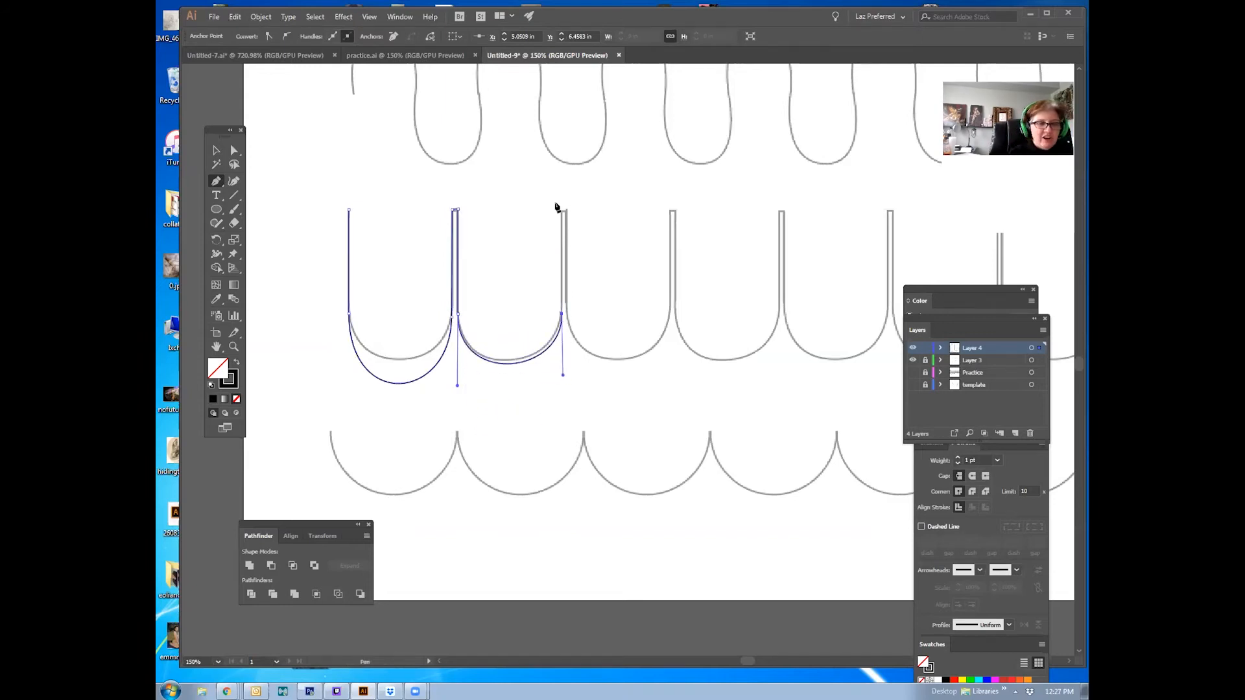
{"action": "left_click", "coordinate": [563, 210]}
{"action": "left_click", "coordinate": [568, 316]}
{"action": "left_click_drag", "start_coordinate": [568, 317], "coordinate": [568, 385]}
{"action": "left_click_drag", "start_coordinate": [670, 316], "coordinate": [671, 241]}
{"action": "left_click", "coordinate": [670, 314]}
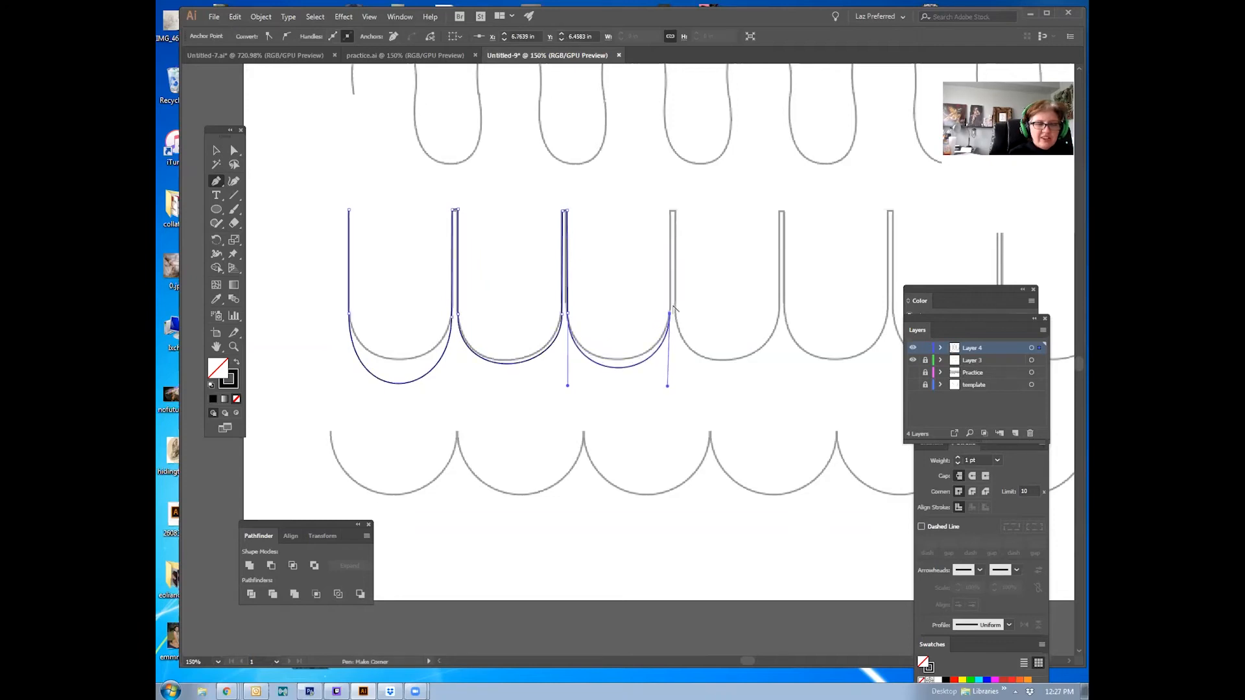
{"action": "left_click", "coordinate": [674, 211]}
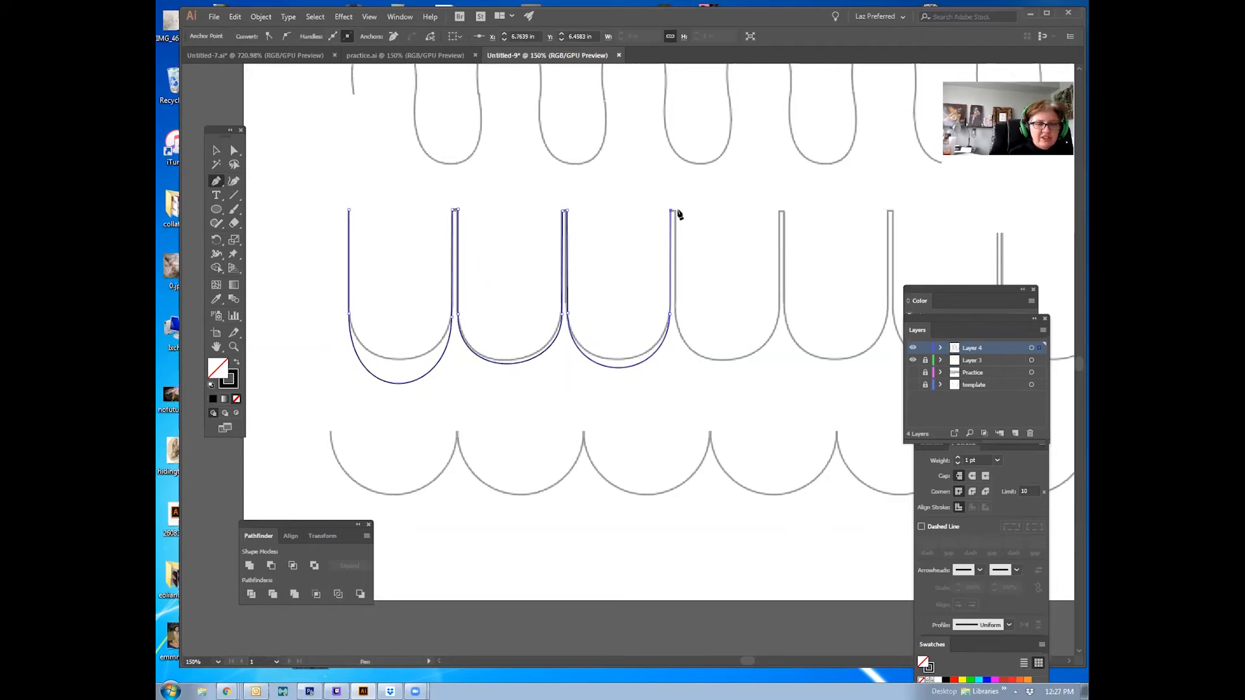
Step: Continue the path around the fourth and fifth U curves up to the last top end, using corner points with handles
{"action": "left_click", "coordinate": [676, 313]}
{"action": "left_click_drag", "start_coordinate": [680, 393], "coordinate": [679, 390]}
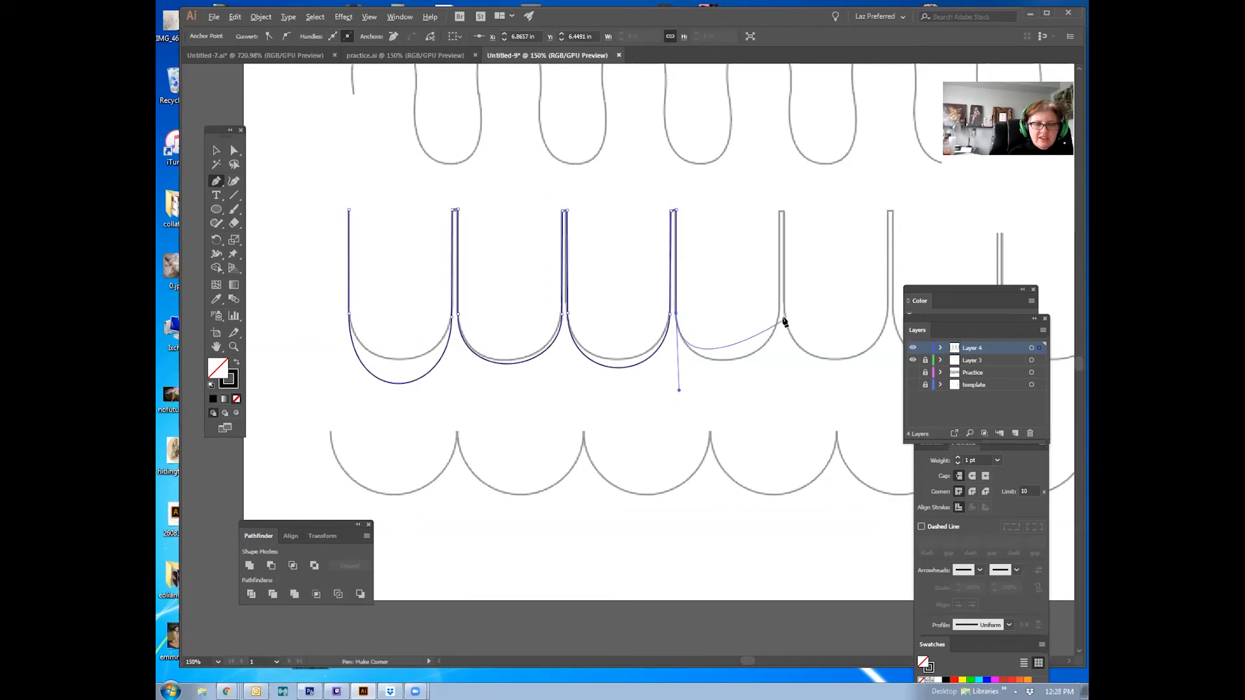
{"action": "left_click_drag", "start_coordinate": [780, 313], "coordinate": [780, 257]}
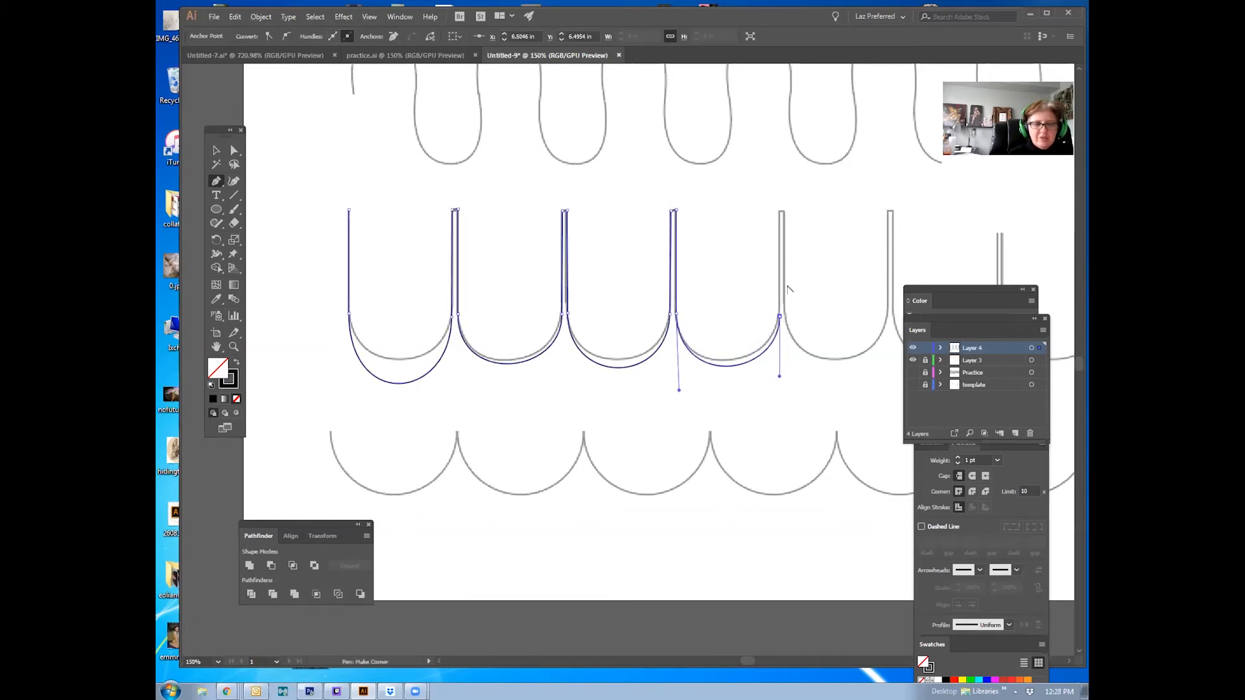
{"action": "left_click", "coordinate": [782, 211]}
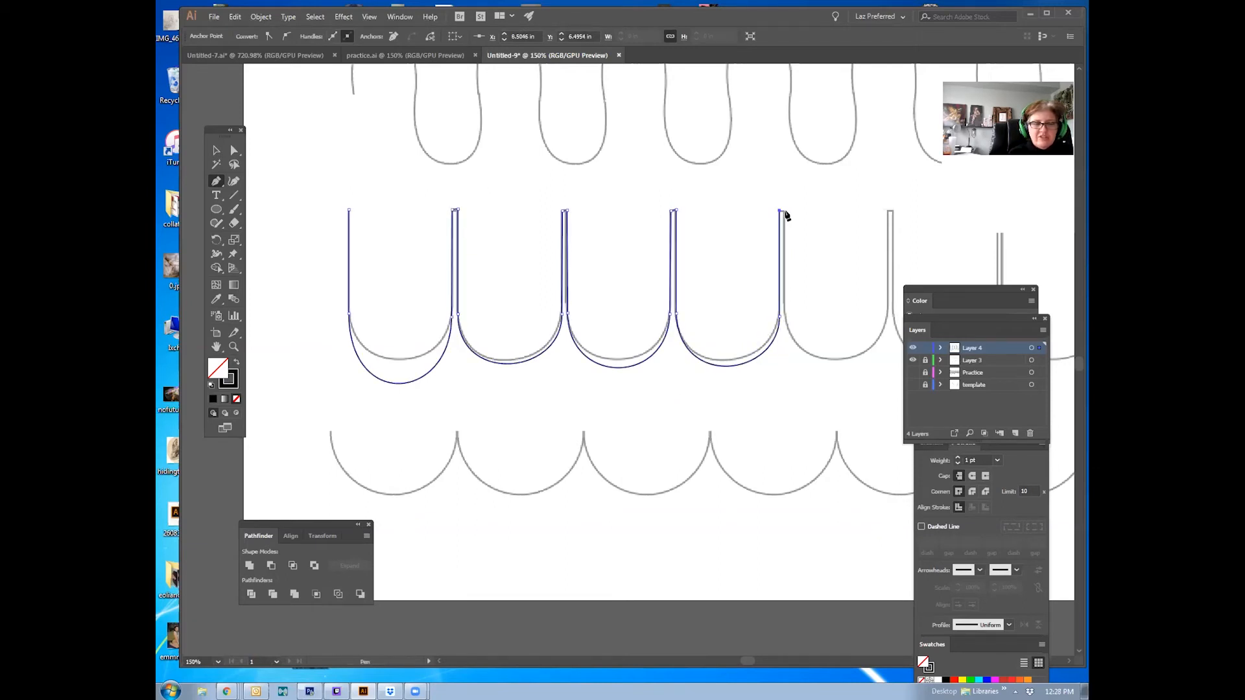
{"action": "left_click", "coordinate": [785, 315]}
{"action": "left_click_drag", "start_coordinate": [792, 385], "coordinate": [792, 395]}
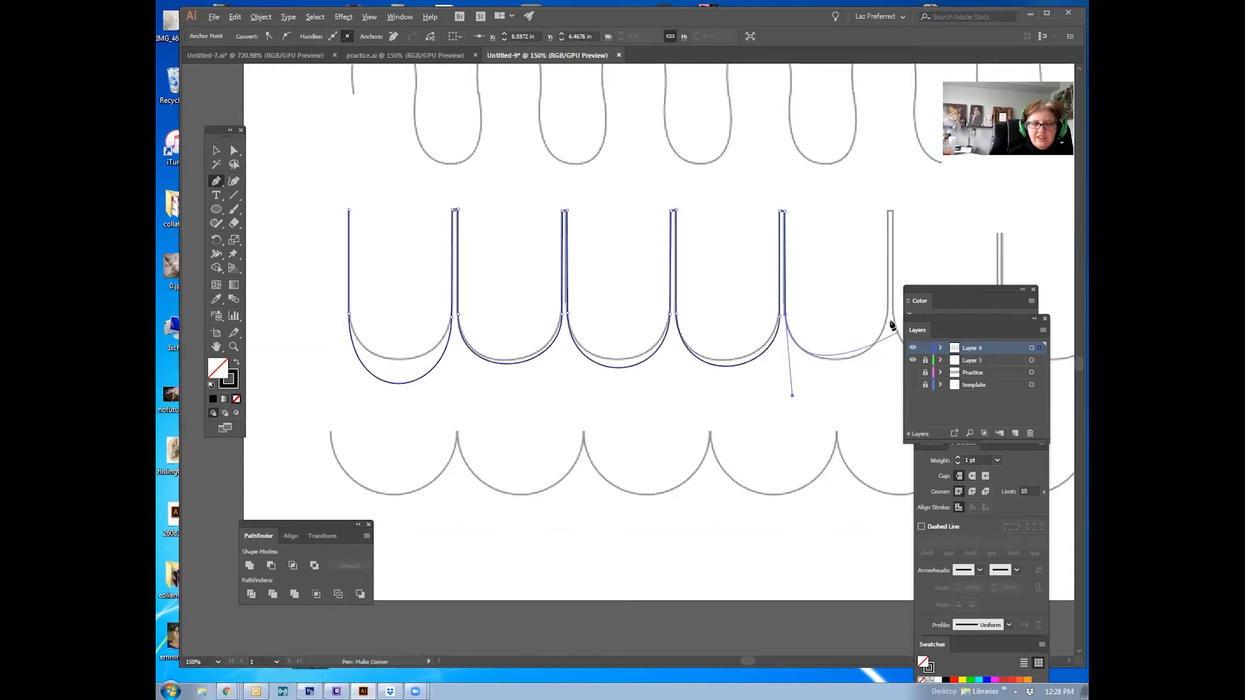
{"action": "mouse_move", "coordinate": [888, 315]}
{"action": "left_mouse_down"}
{"action": "mouse_move", "coordinate": [890, 246]}
{"action": "mouse_move", "coordinate": [889, 311]}
{"action": "left_mouse_up"}
{"action": "left_click", "coordinate": [890, 210]}
{"action": "left_click", "coordinate": [893, 316]}
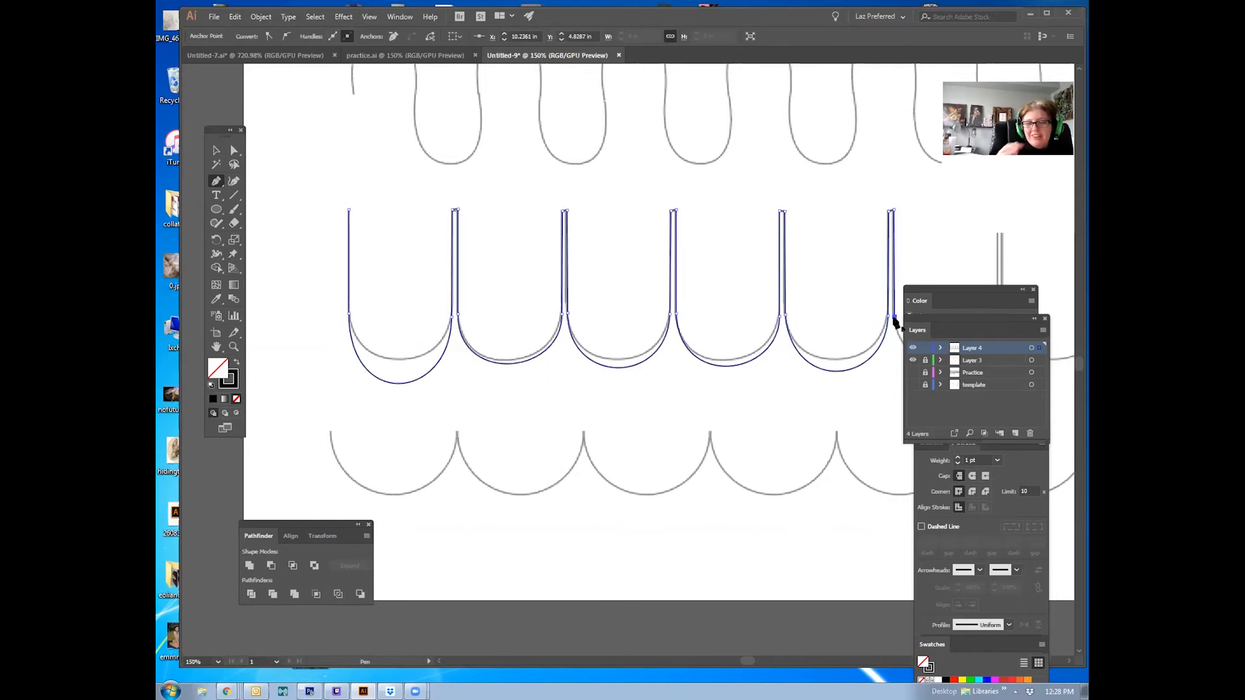
Step: Refine the first U's lower curve by dragging its anchor handles with the Direct Selection tool, then deselect the path
{"action": "left_click", "coordinate": [216, 150]}
{"action": "left_click", "coordinate": [309, 198]}
{"action": "left_click_drag", "start_coordinate": [765, 379], "coordinate": [736, 339]}
{"action": "key", "text": "a"}
{"action": "left_click", "coordinate": [363, 323]}
{"action": "left_click_drag", "start_coordinate": [312, 352], "coordinate": [308, 297]}
{"action": "mouse_move", "coordinate": [414, 340]}
{"action": "left_mouse_down"}
{"action": "mouse_move", "coordinate": [406, 315]}
{"action": "mouse_move", "coordinate": [396, 331]}
{"action": "left_mouse_up"}
{"action": "left_click_drag", "start_coordinate": [309, 298], "coordinate": [312, 308]}
{"action": "left_click_drag", "start_coordinate": [398, 332], "coordinate": [406, 323]}
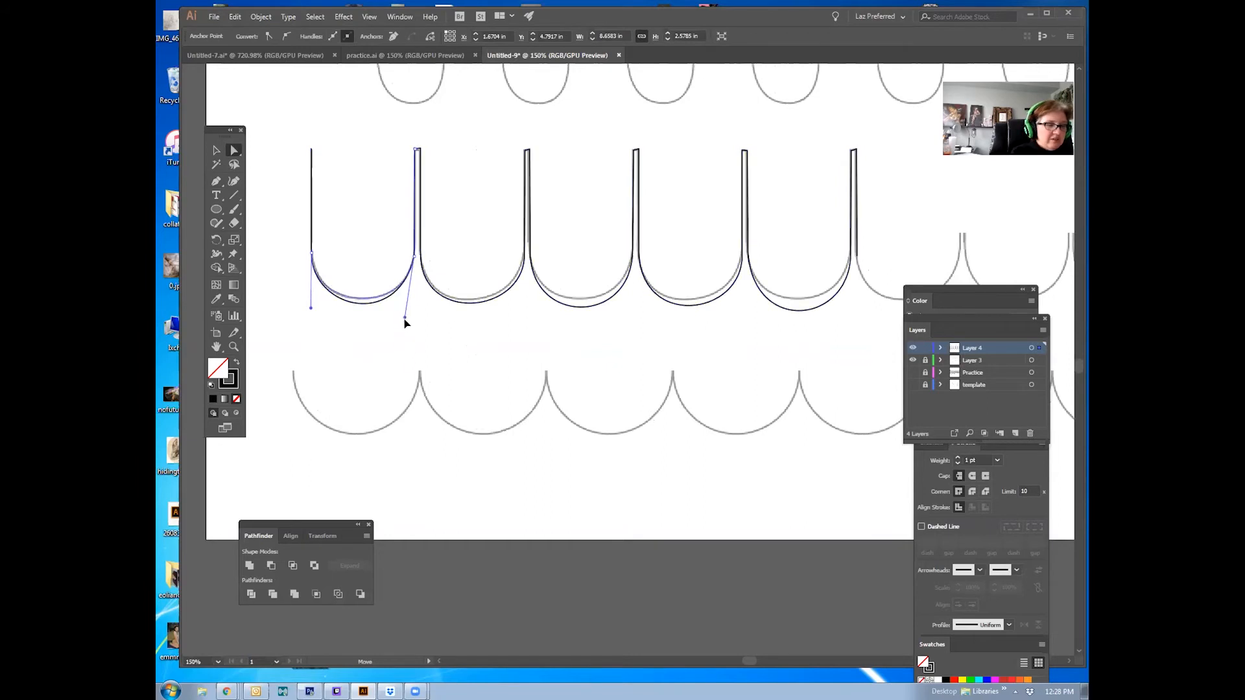
{"action": "left_click", "coordinate": [429, 338]}
{"action": "left_click", "coordinate": [490, 302]}
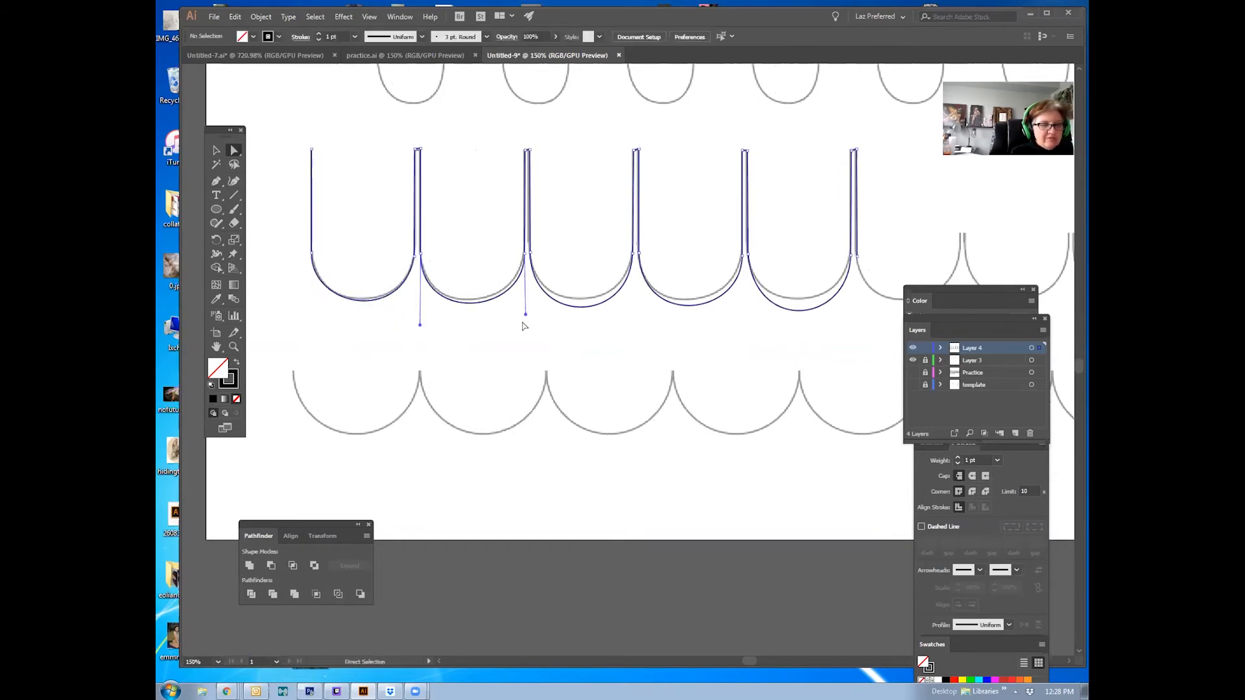
{"action": "left_click", "coordinate": [532, 342]}
{"action": "left_click", "coordinate": [582, 402]}
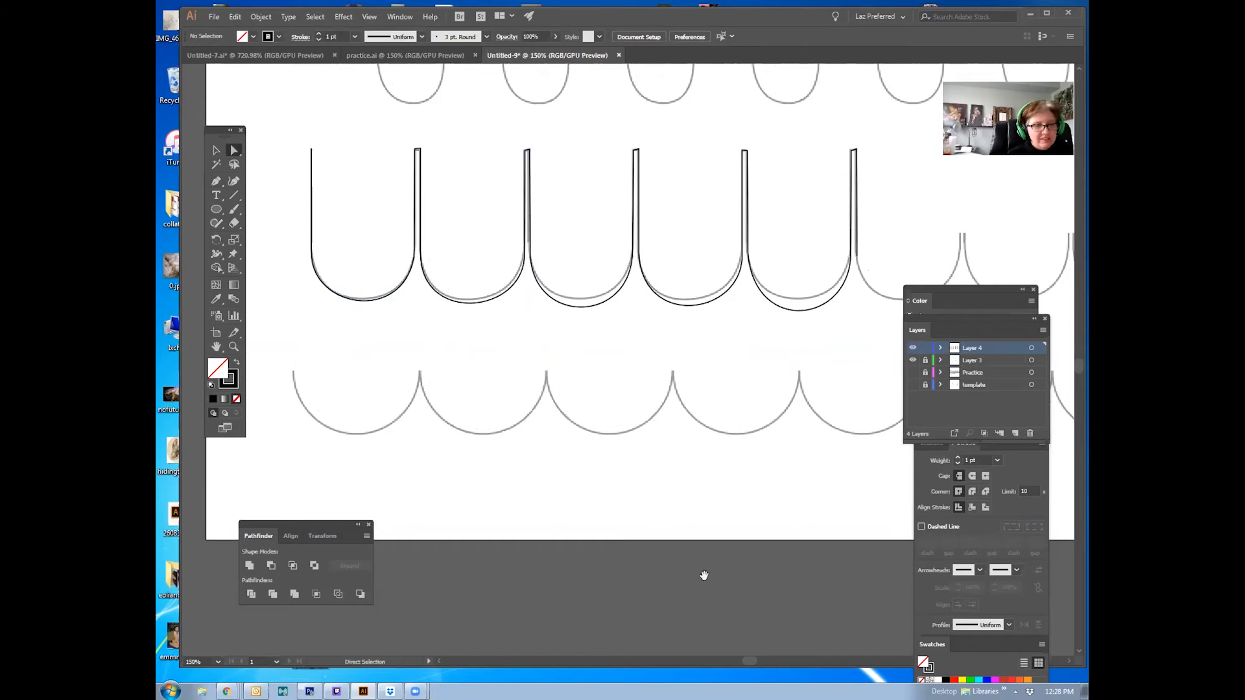
Step: Nudge the top end anchor of the second U curve slightly with the Direct Selection tool
{"action": "left_click_drag", "start_coordinate": [647, 381], "coordinate": [640, 524]}
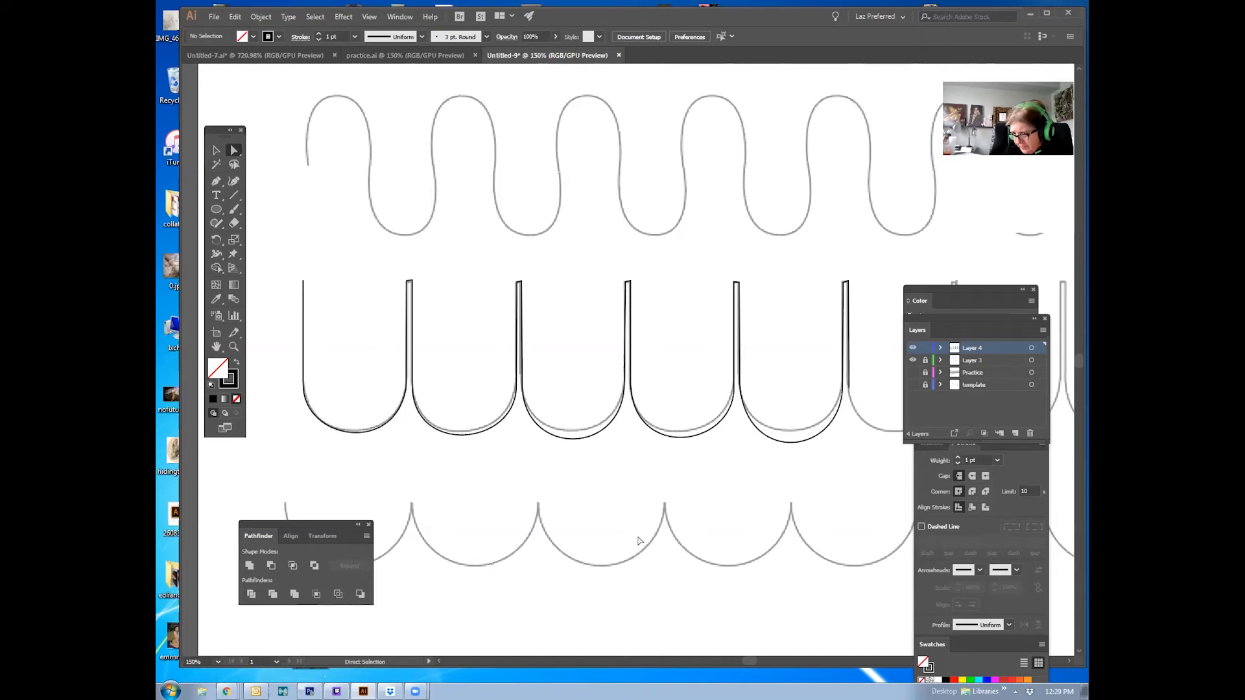
{"action": "left_click", "coordinate": [414, 281]}
{"action": "left_click", "coordinate": [452, 283]}
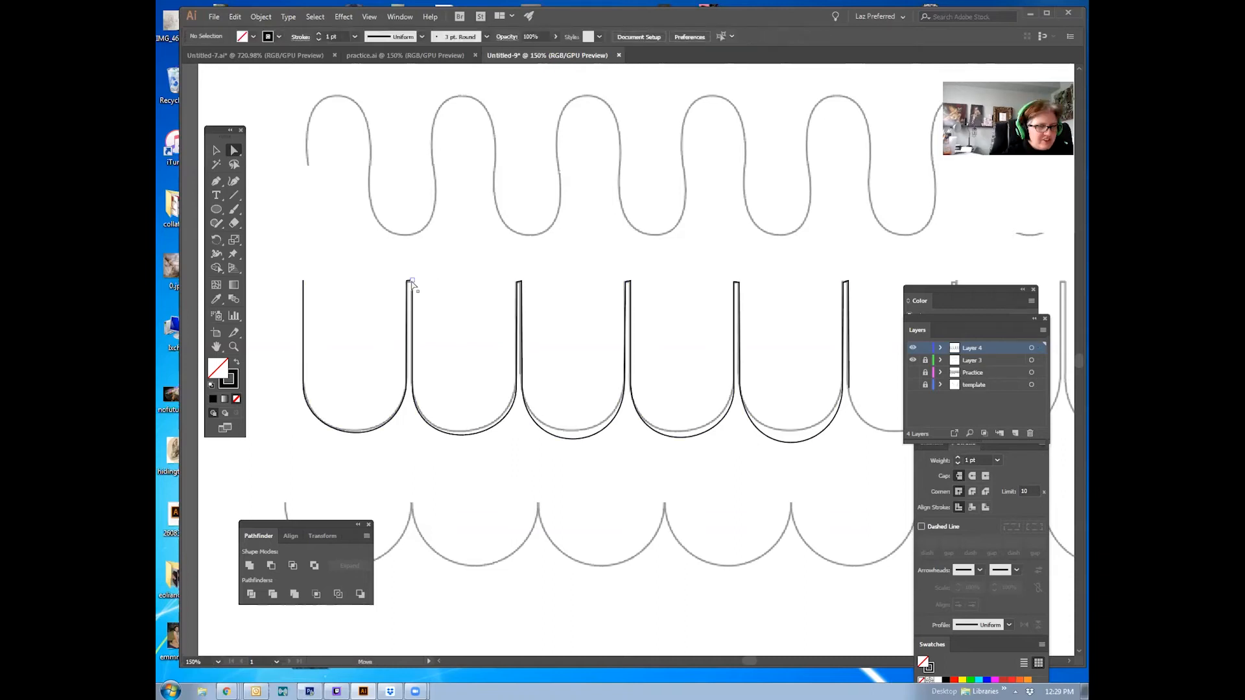
{"action": "left_click_drag", "start_coordinate": [412, 280], "coordinate": [415, 277]}
{"action": "left_click", "coordinate": [490, 316]}
{"action": "left_click_drag", "start_coordinate": [509, 314], "coordinate": [477, 235]}
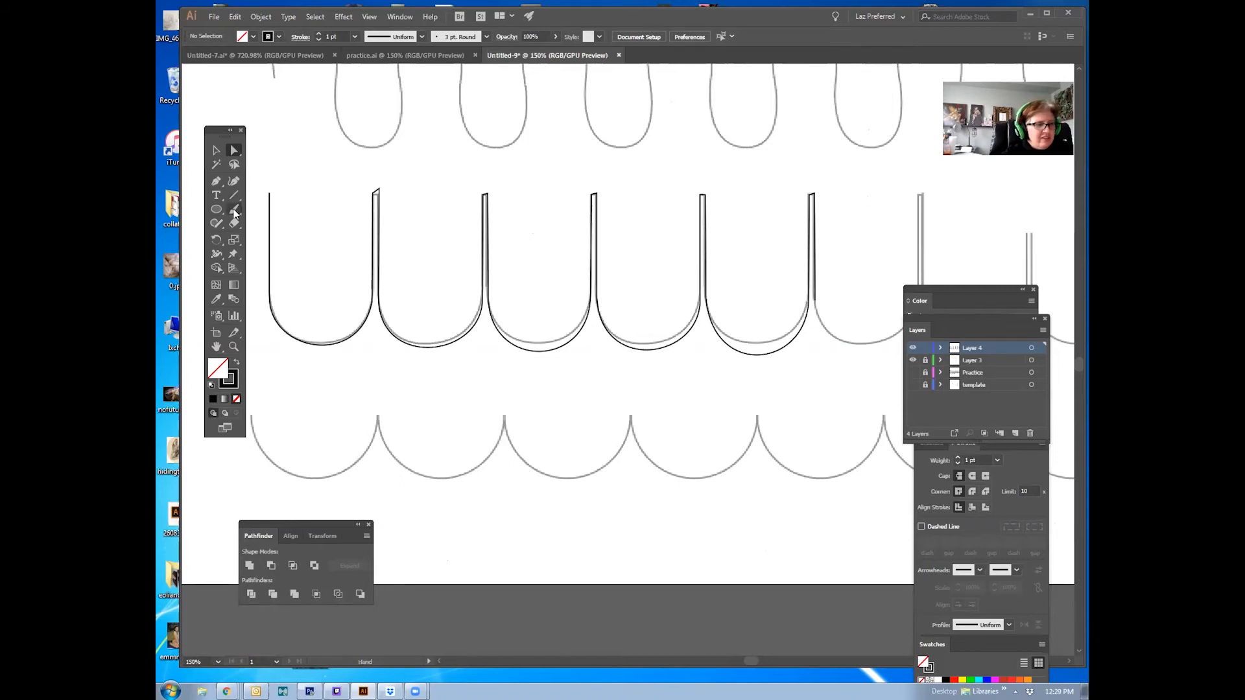
{"action": "left_click_drag", "start_coordinate": [219, 210], "coordinate": [886, 202]}
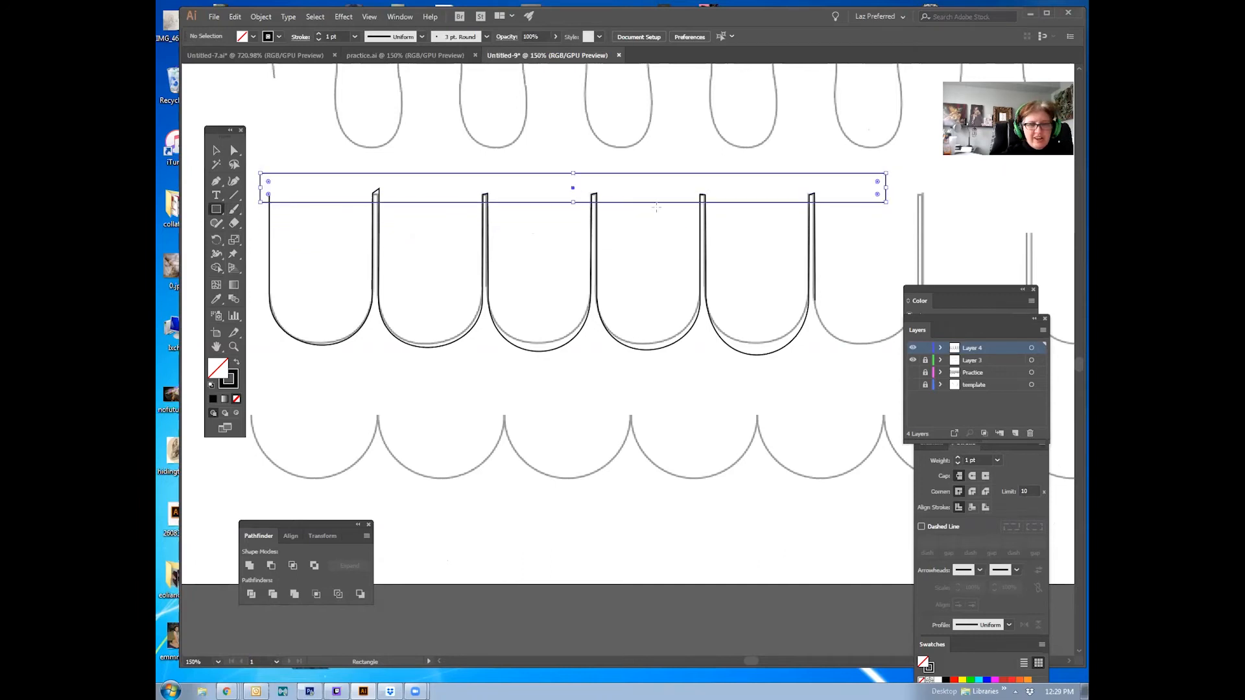
{"action": "left_click", "coordinate": [216, 151]}
{"action": "key", "text": "Delete"}
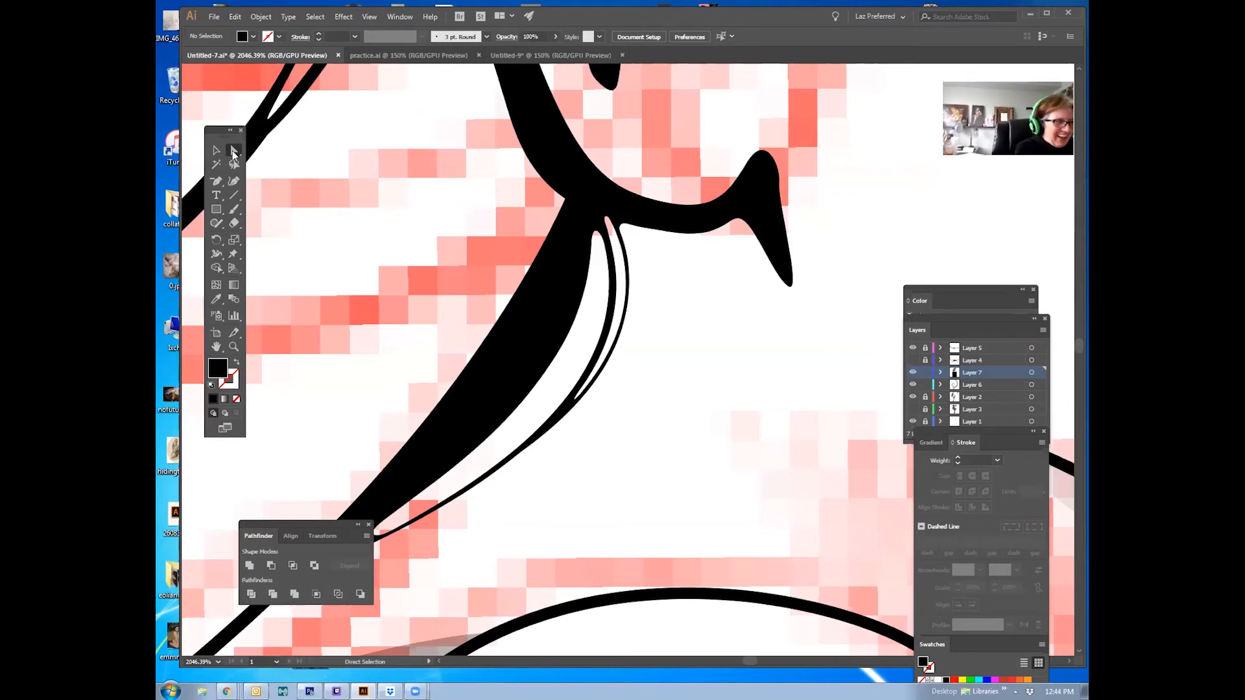
Step: In the illustration, trace the edge of a hair strand below the ear with curved Pen anchors
{"action": "left_click", "coordinate": [233, 347]}
{"action": "left_click", "coordinate": [594, 392], "text": "alt"}
{"action": "left_click", "coordinate": [595, 392], "text": "alt"}
{"action": "left_click", "coordinate": [598, 392], "text": "alt"}
{"action": "left_click", "coordinate": [603, 392], "text": "alt"}
{"action": "left_click_drag", "start_coordinate": [609, 384], "coordinate": [564, 437]}
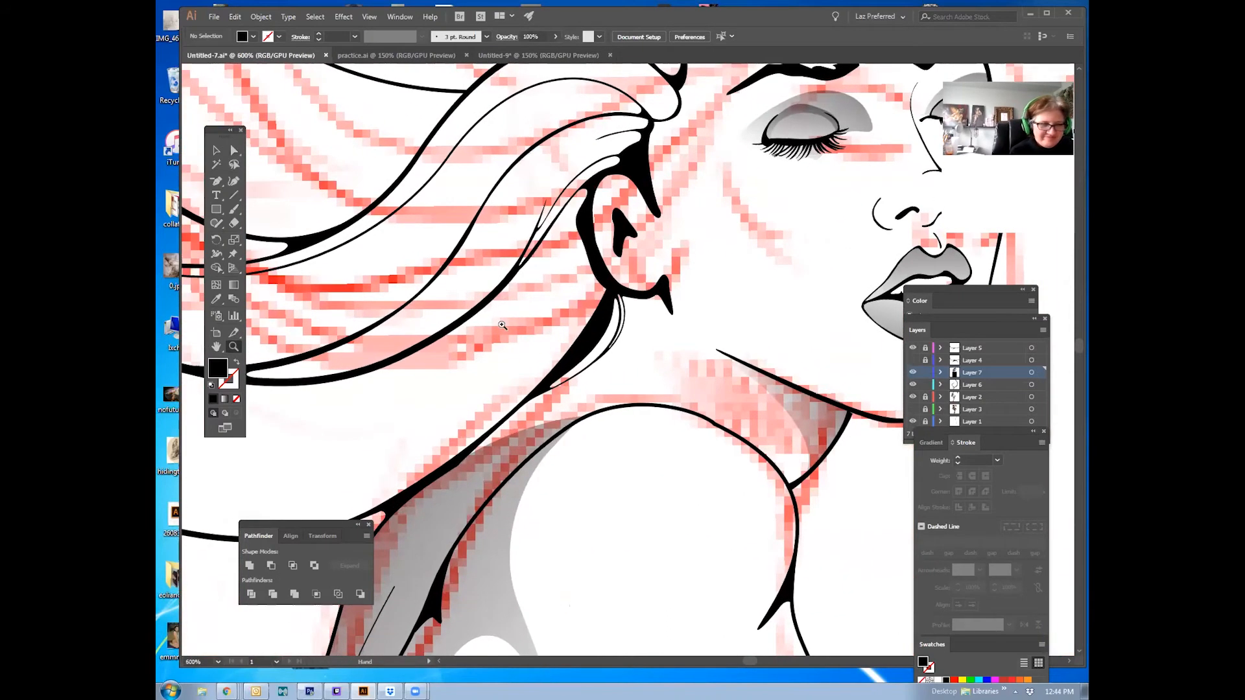
{"action": "left_click", "coordinate": [218, 184]}
{"action": "left_click", "coordinate": [255, 182]}
{"action": "left_click_drag", "start_coordinate": [587, 272], "coordinate": [668, 318]}
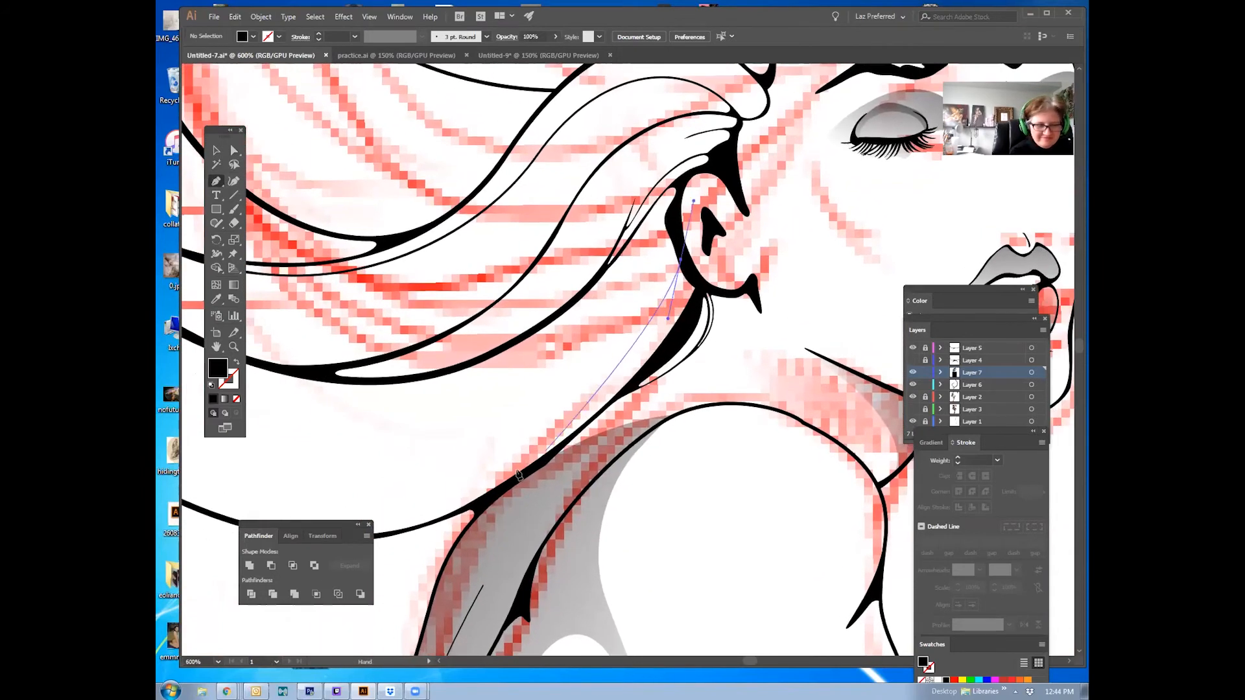
{"action": "left_click_drag", "start_coordinate": [502, 472], "coordinate": [401, 549]}
{"action": "left_click_drag", "start_coordinate": [592, 387], "coordinate": [787, 311]}
{"action": "left_click_drag", "start_coordinate": [355, 415], "coordinate": [275, 372]}
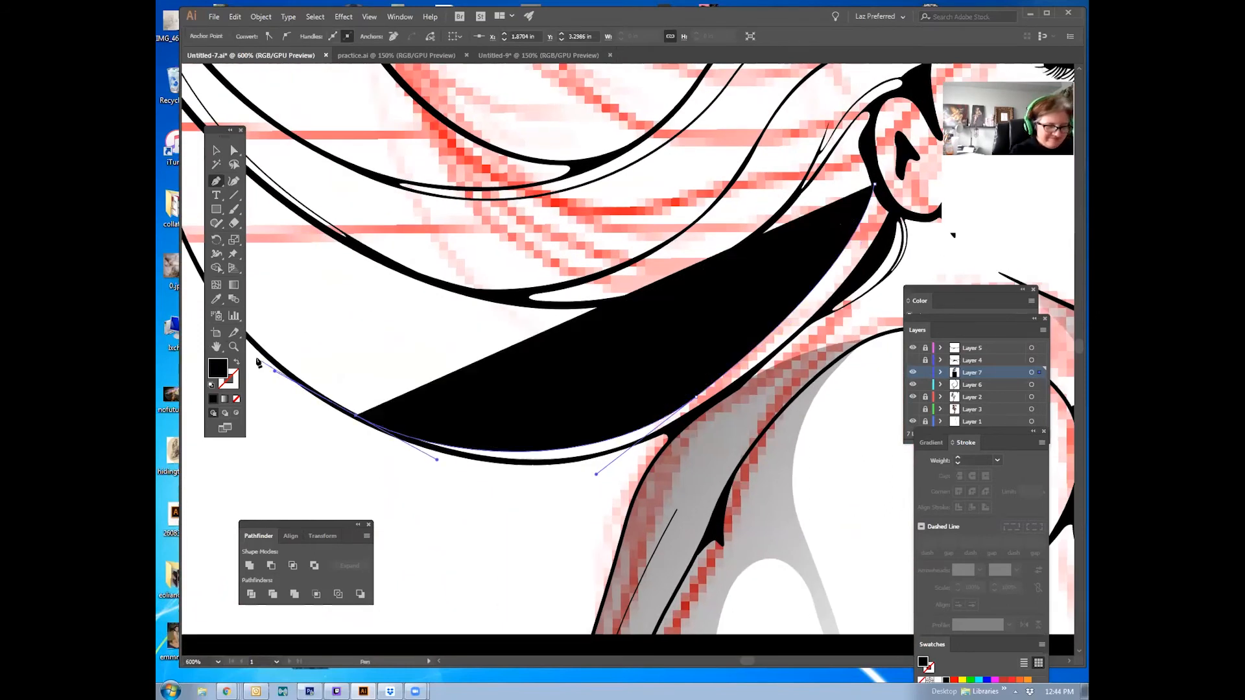
Step: Swap the traced path's fill and stroke and set the stroke weight to 0.5 pt
{"action": "left_click", "coordinate": [236, 361]}
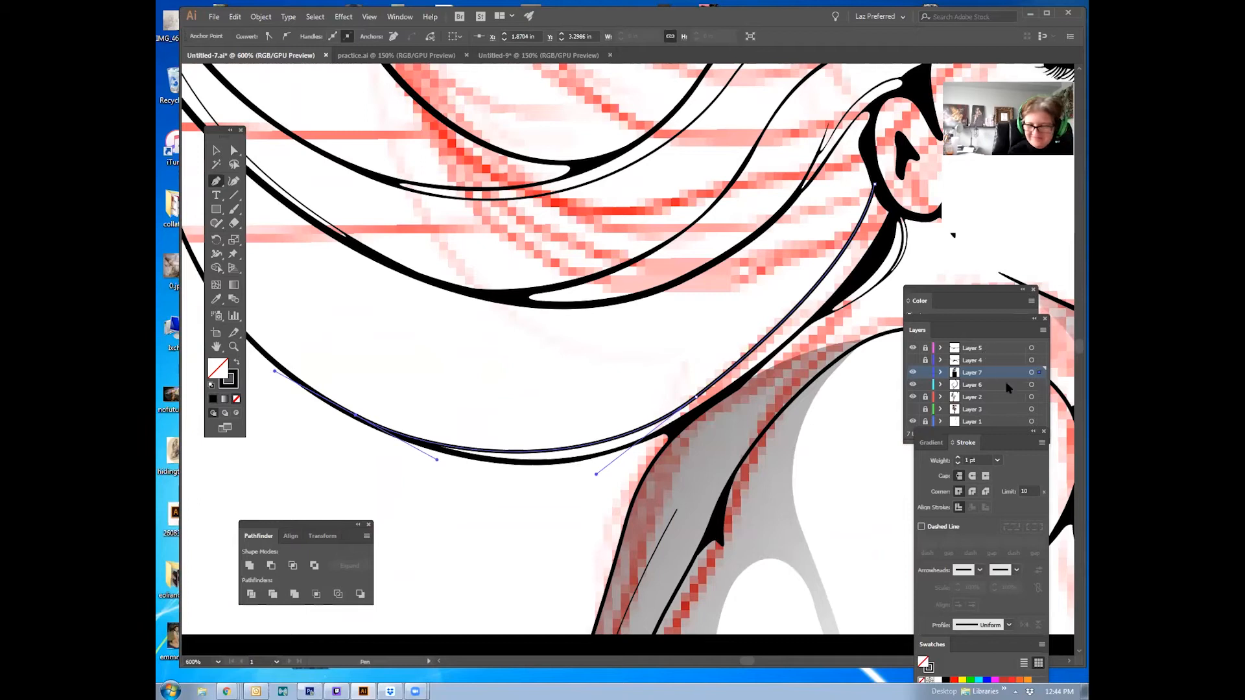
{"action": "left_click", "coordinate": [997, 460]}
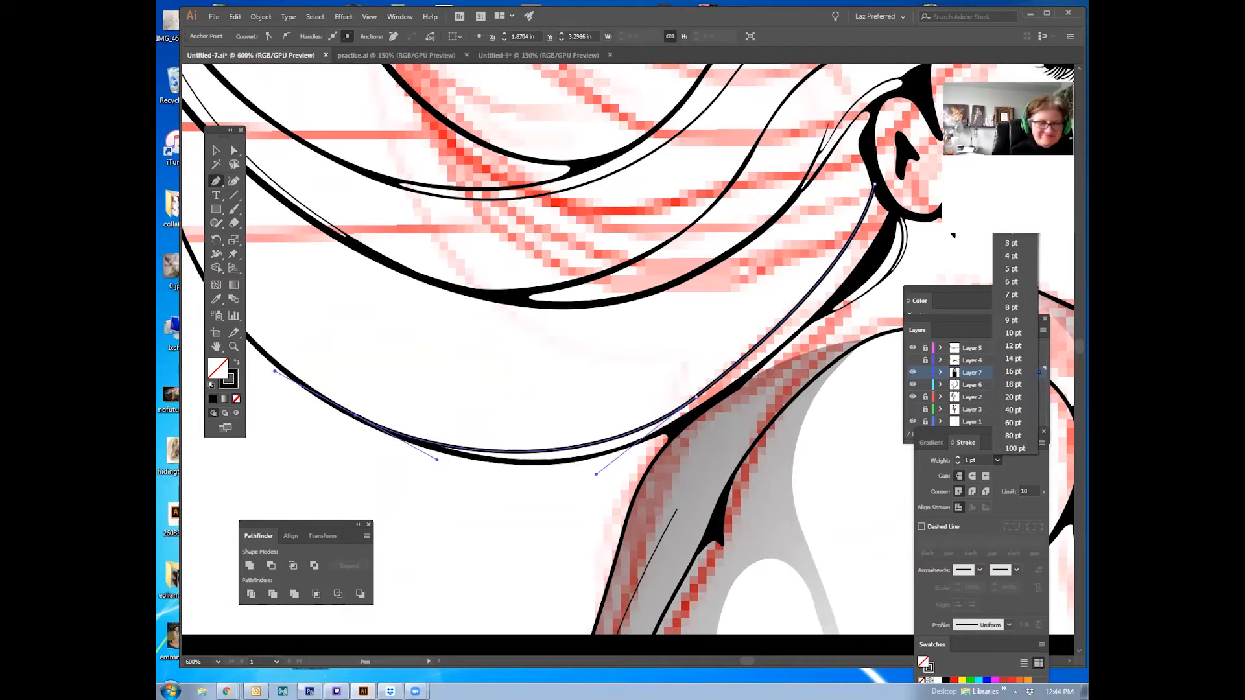
{"action": "left_click", "coordinate": [1012, 192]}
Step: Reshape the traced hair curve by adjusting its anchor and handles with the Direct Selection tool
{"action": "key", "text": "a"}
{"action": "left_click", "coordinate": [725, 375]}
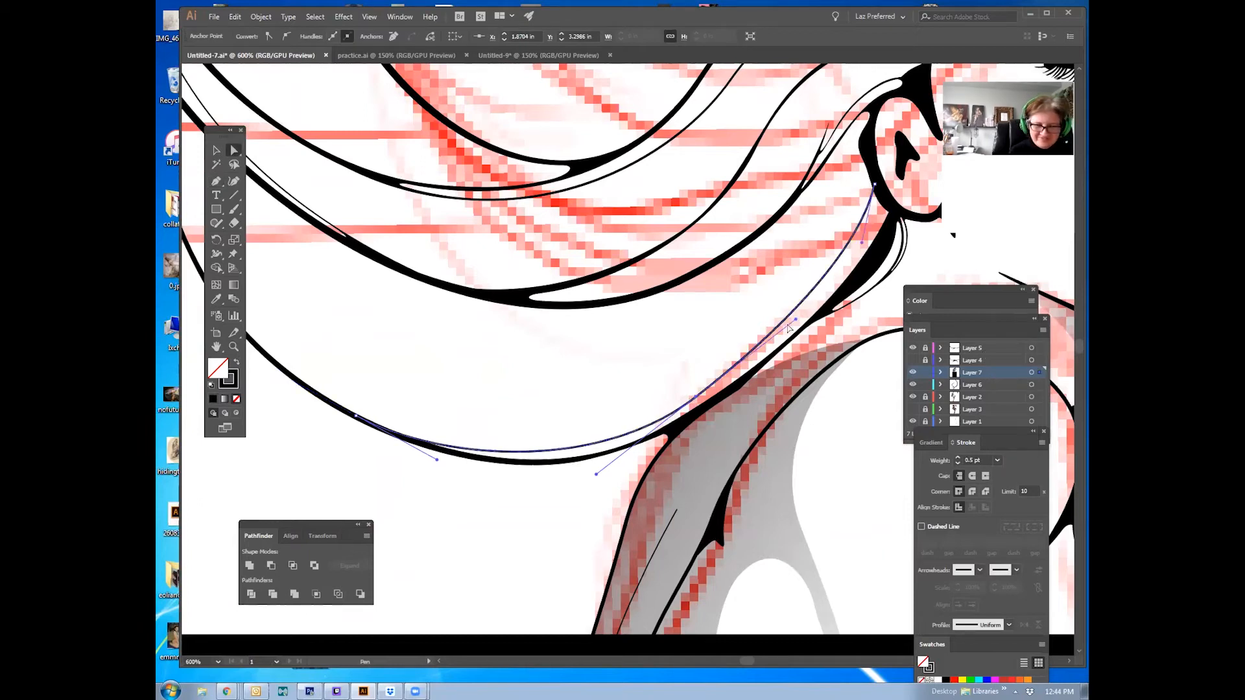
{"action": "left_click_drag", "start_coordinate": [797, 321], "coordinate": [814, 310]}
{"action": "left_click", "coordinate": [696, 397]}
{"action": "left_click_drag", "start_coordinate": [696, 396], "coordinate": [695, 398]}
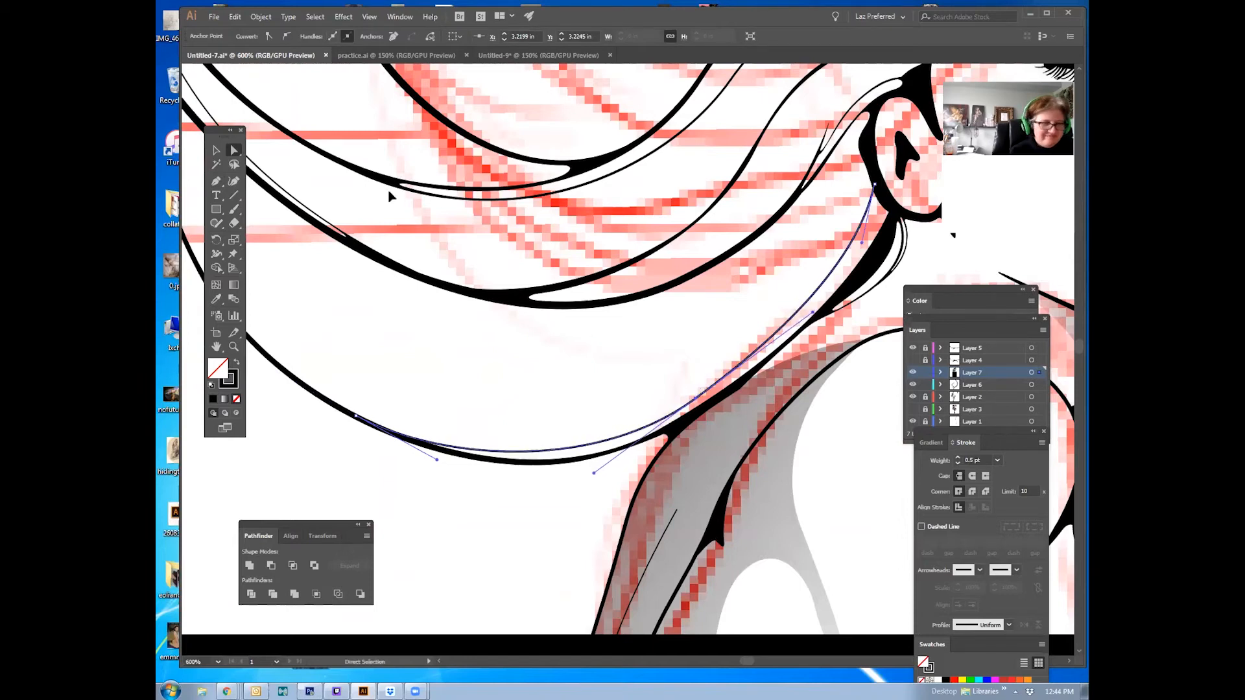
Step: Expand the traced hair path
{"action": "left_click", "coordinate": [261, 17]}
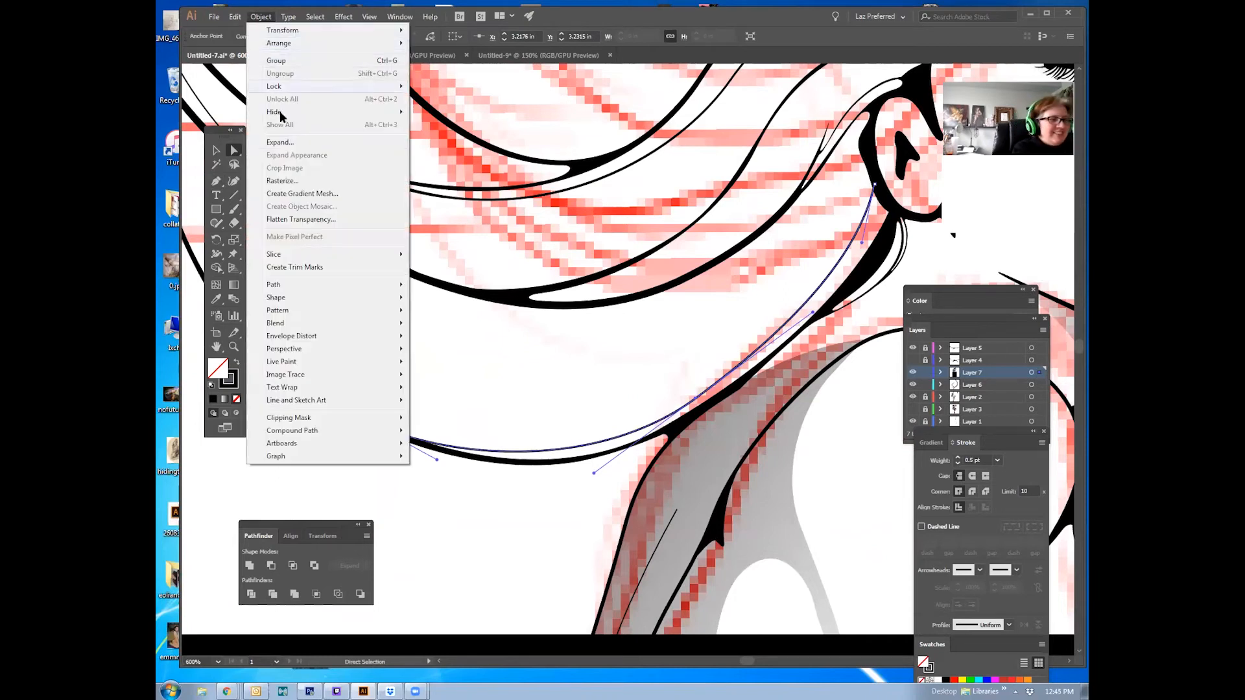
{"action": "left_click", "coordinate": [278, 150]}
{"action": "left_click", "coordinate": [194, 170]}
{"action": "left_click", "coordinate": [332, 406], "text": "shift"}
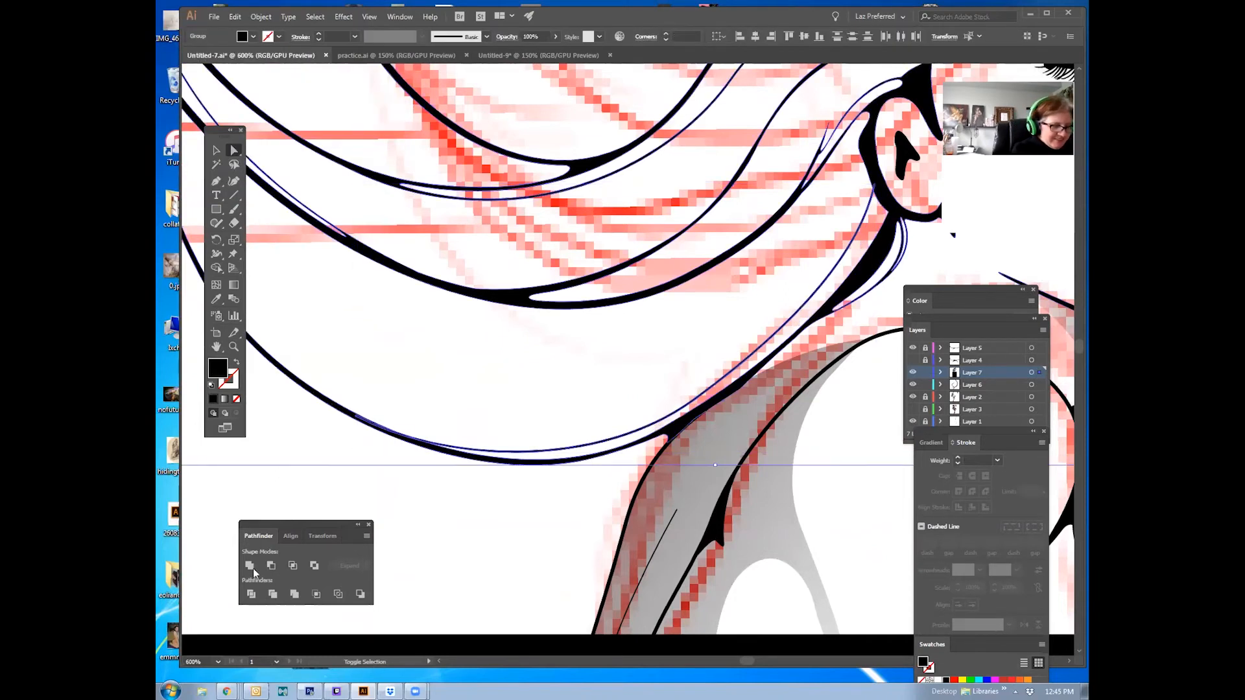
Step: Add an anchor point to the lower part of the hair curve with the Add Anchor Point tool
{"action": "left_click_drag", "start_coordinate": [216, 187], "coordinate": [260, 188]}
{"action": "left_click", "coordinate": [487, 454]}
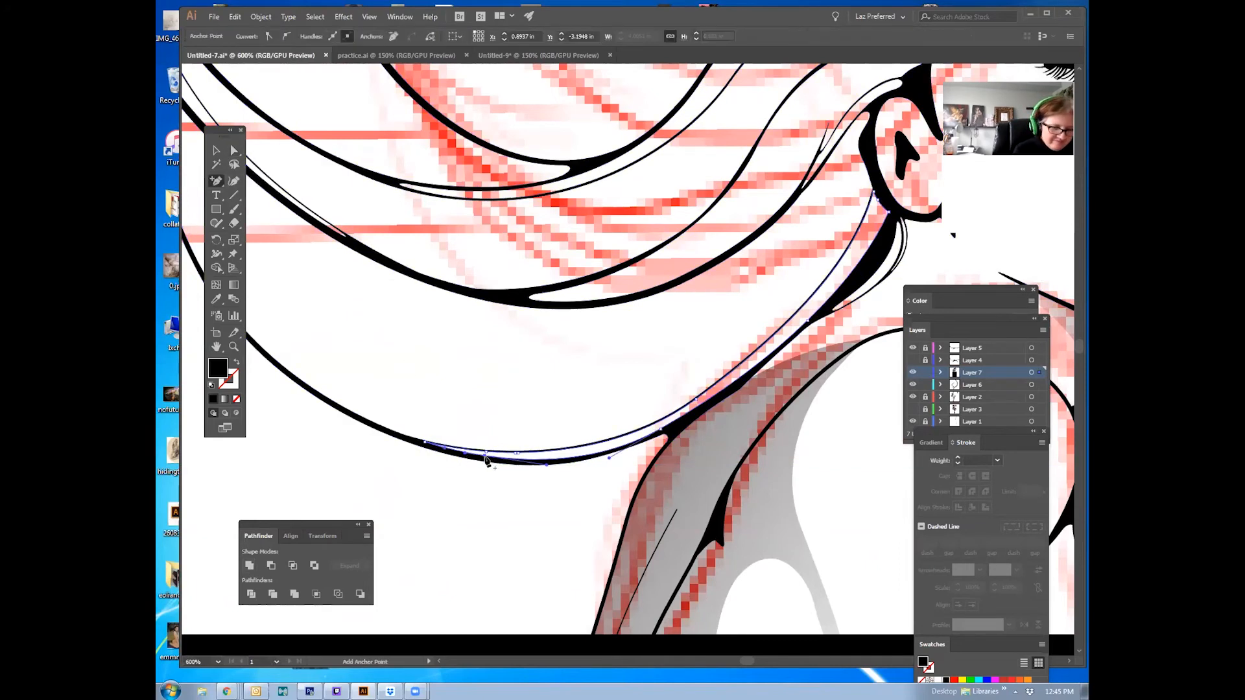
{"action": "left_click_drag", "start_coordinate": [216, 185], "coordinate": [258, 189]}
{"action": "left_click_drag", "start_coordinate": [635, 297], "coordinate": [480, 266]}
Step: Move the hair curve's upper anchor near the ear, undoing the last small nudge
{"action": "left_click", "coordinate": [234, 151]}
{"action": "left_click", "coordinate": [790, 241]}
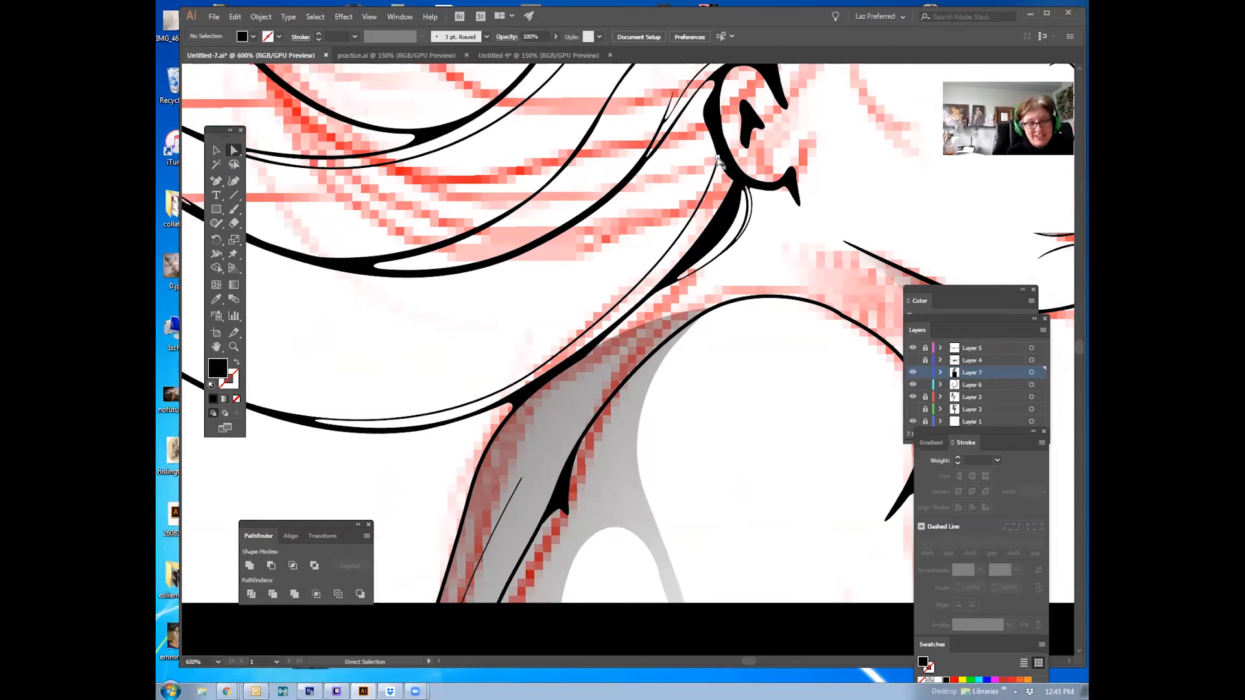
{"action": "left_click_drag", "start_coordinate": [718, 158], "coordinate": [714, 143]}
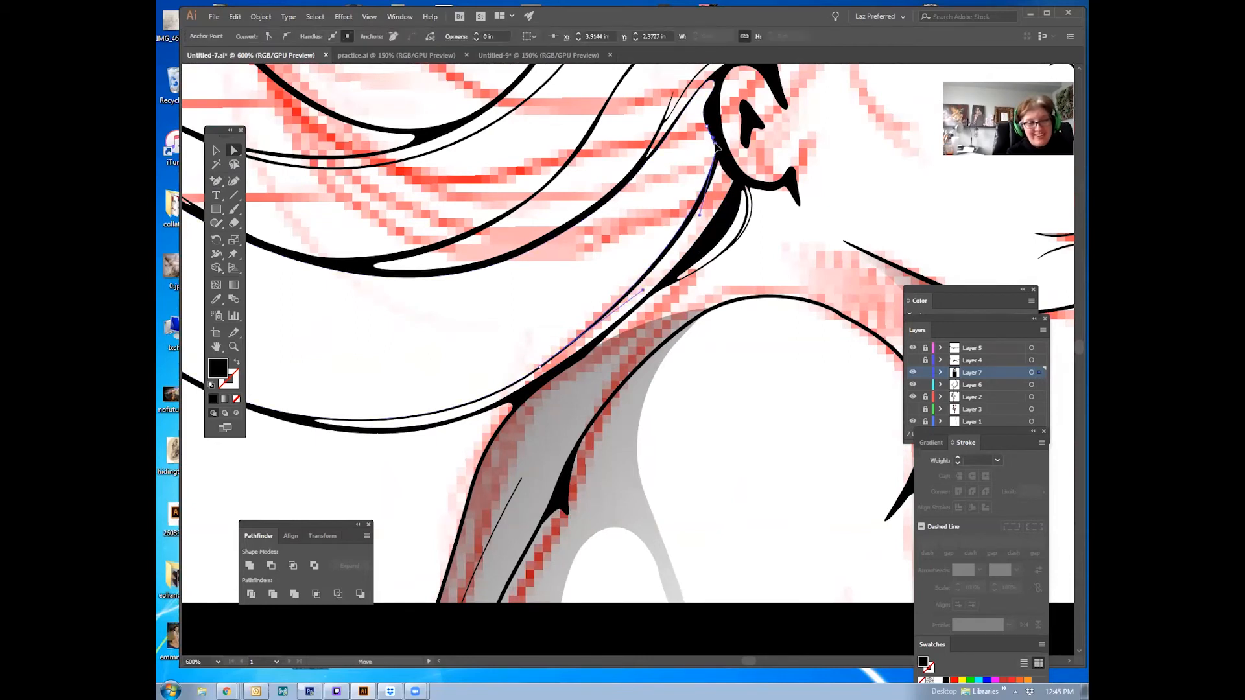
{"action": "left_click", "coordinate": [698, 217]}
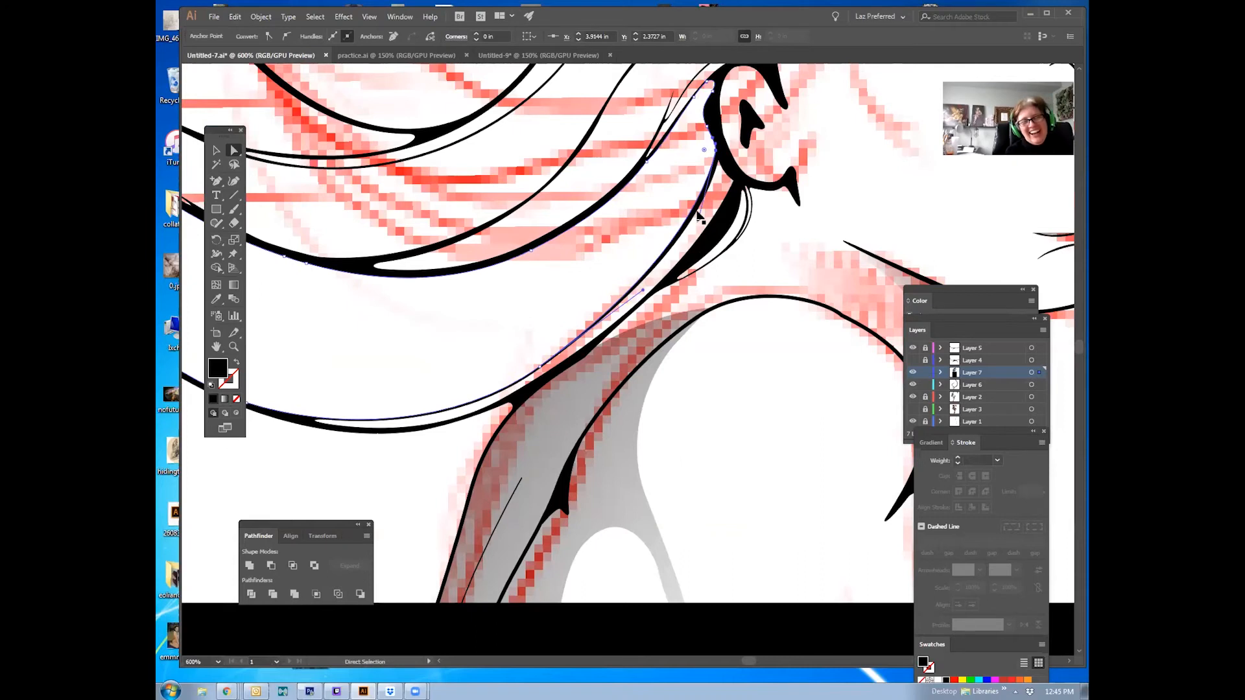
{"action": "left_click", "coordinate": [569, 359]}
{"action": "left_click_drag", "start_coordinate": [504, 396], "coordinate": [509, 396]}
{"action": "key", "text": "ctrl+z"}
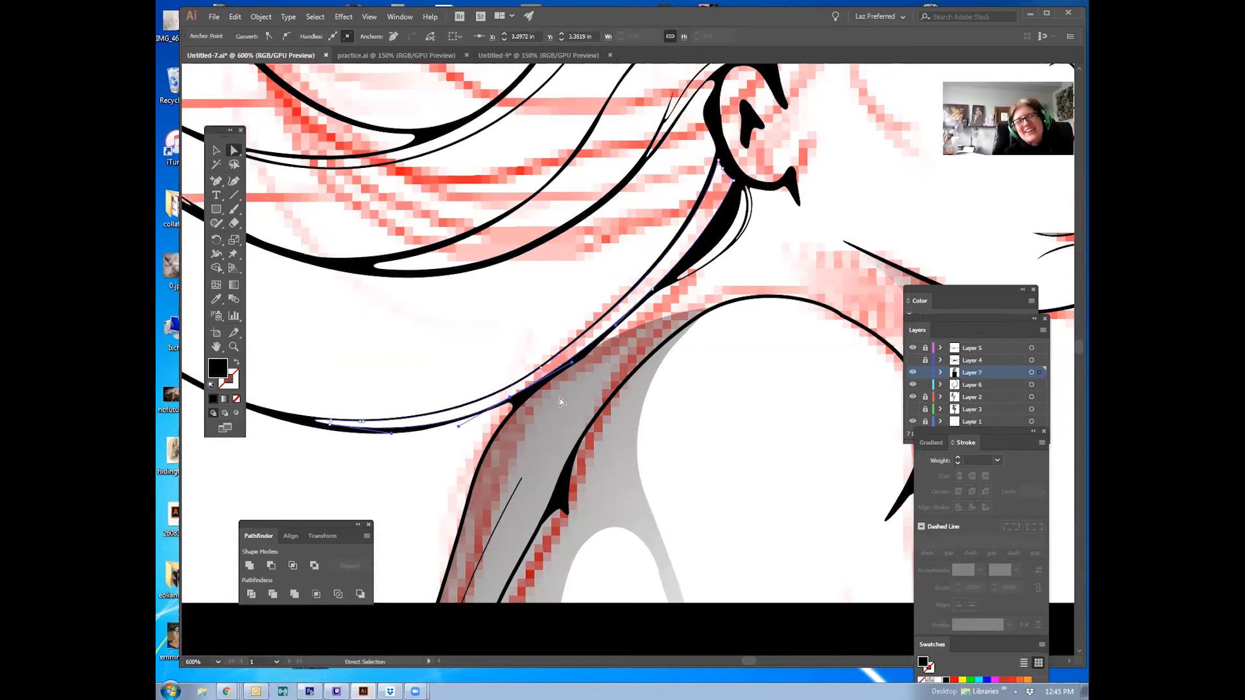
{"action": "left_click", "coordinate": [713, 205]}
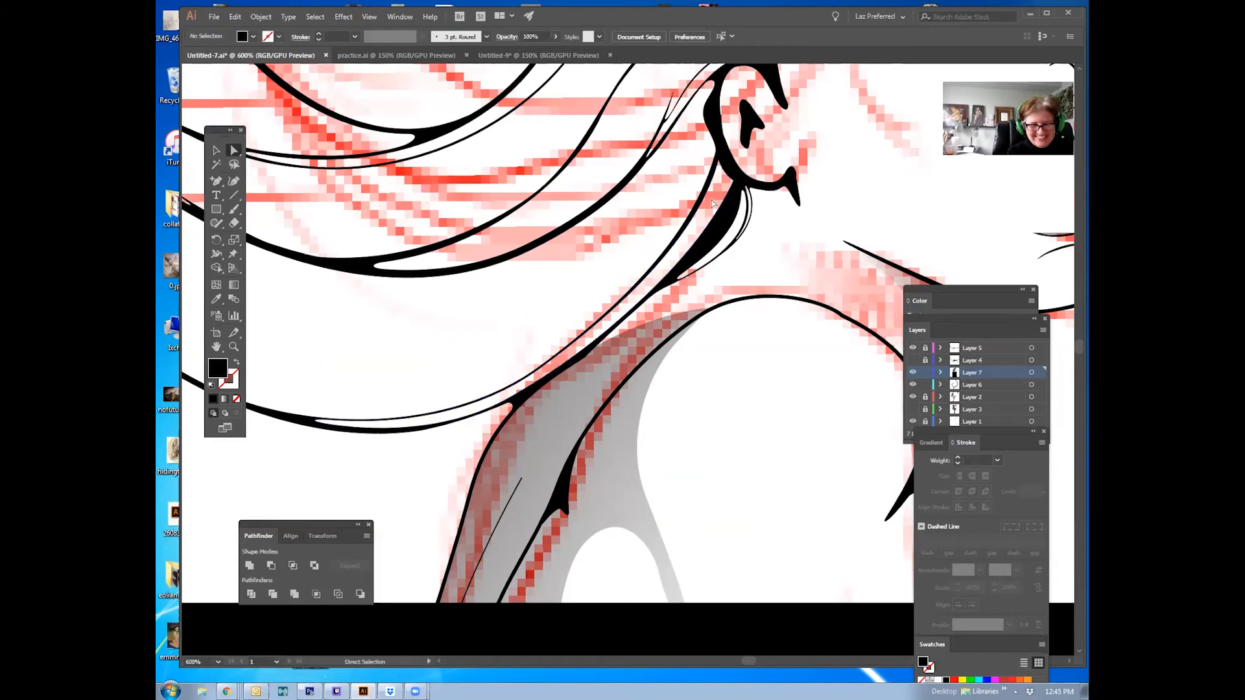
{"action": "left_click", "coordinate": [700, 219]}
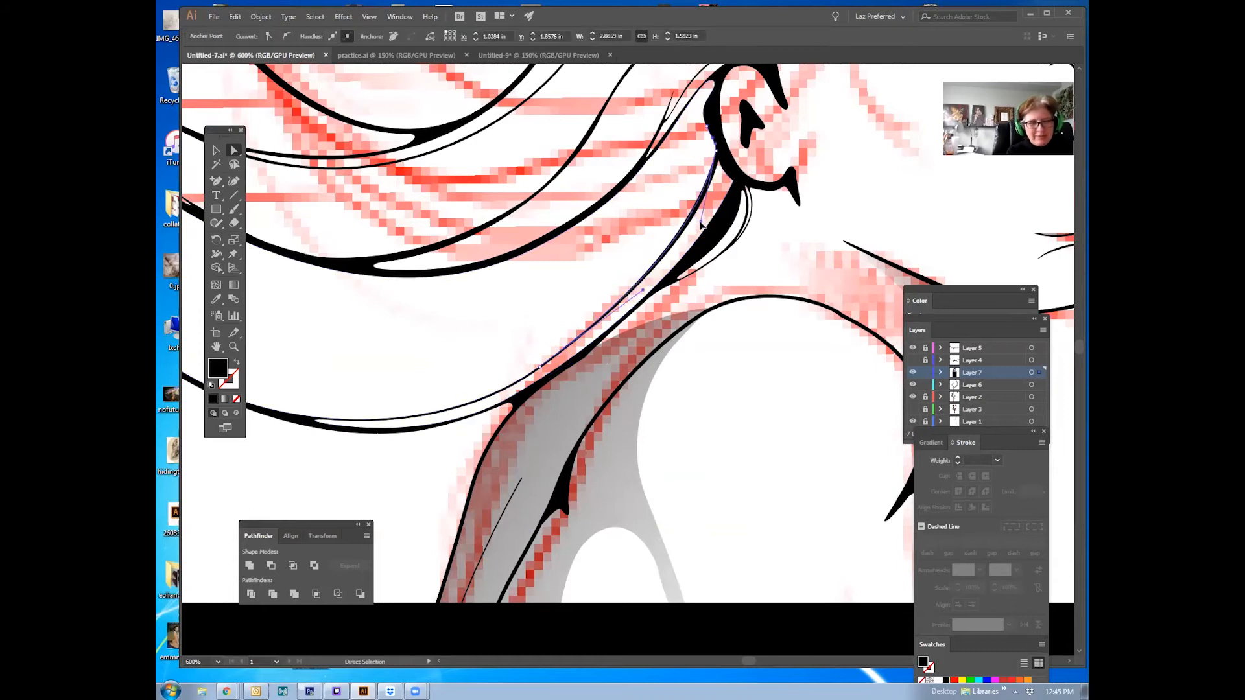
{"action": "left_click", "coordinate": [662, 398]}
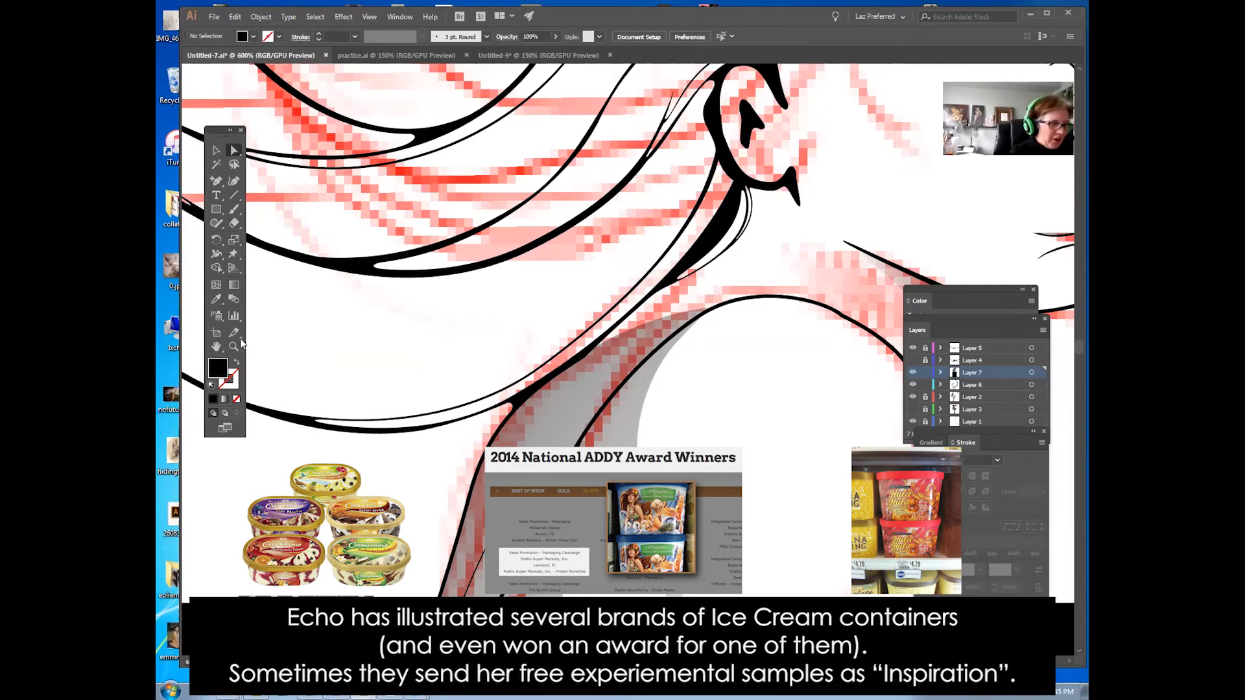
{"action": "left_click_drag", "start_coordinate": [527, 204], "coordinate": [615, 268]}
Step: Trace the first two waves of the S-curve template with the Pen tool and end the path
{"action": "left_click", "coordinate": [413, 57]}
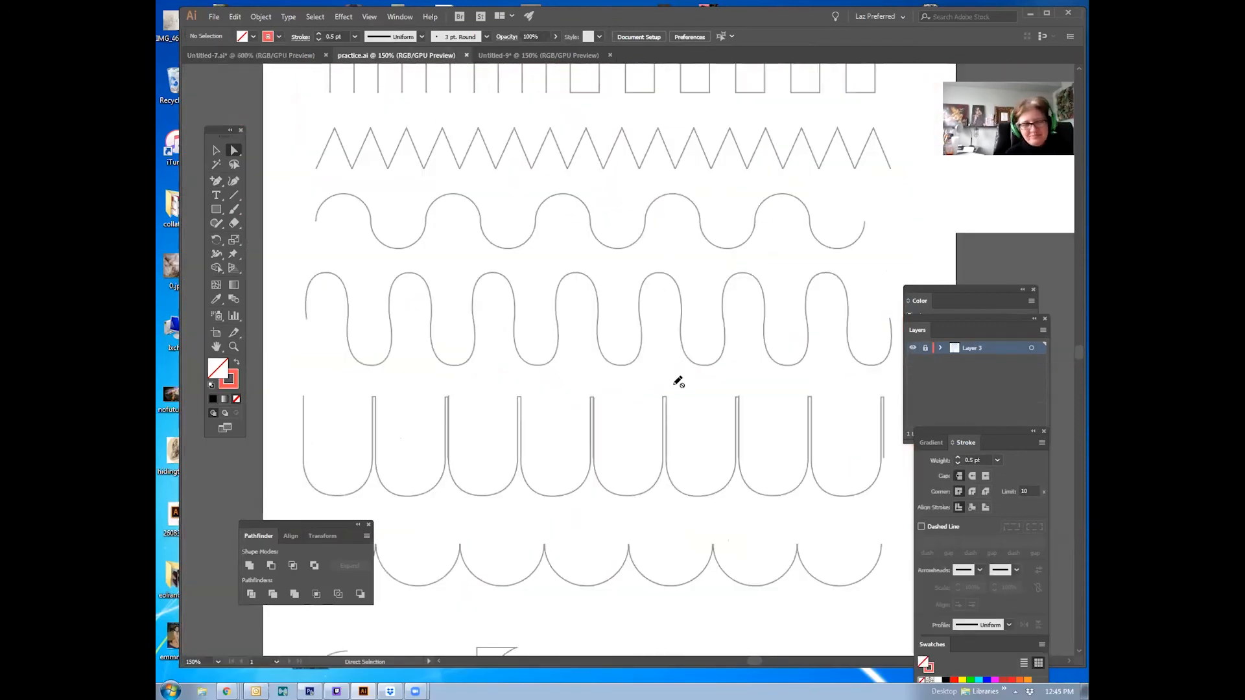
{"action": "left_click_drag", "start_coordinate": [446, 325], "coordinate": [559, 306]}
{"action": "key", "text": "z"}
{"action": "left_click_drag", "start_coordinate": [461, 274], "coordinate": [527, 372]}
{"action": "left_click", "coordinate": [216, 181]}
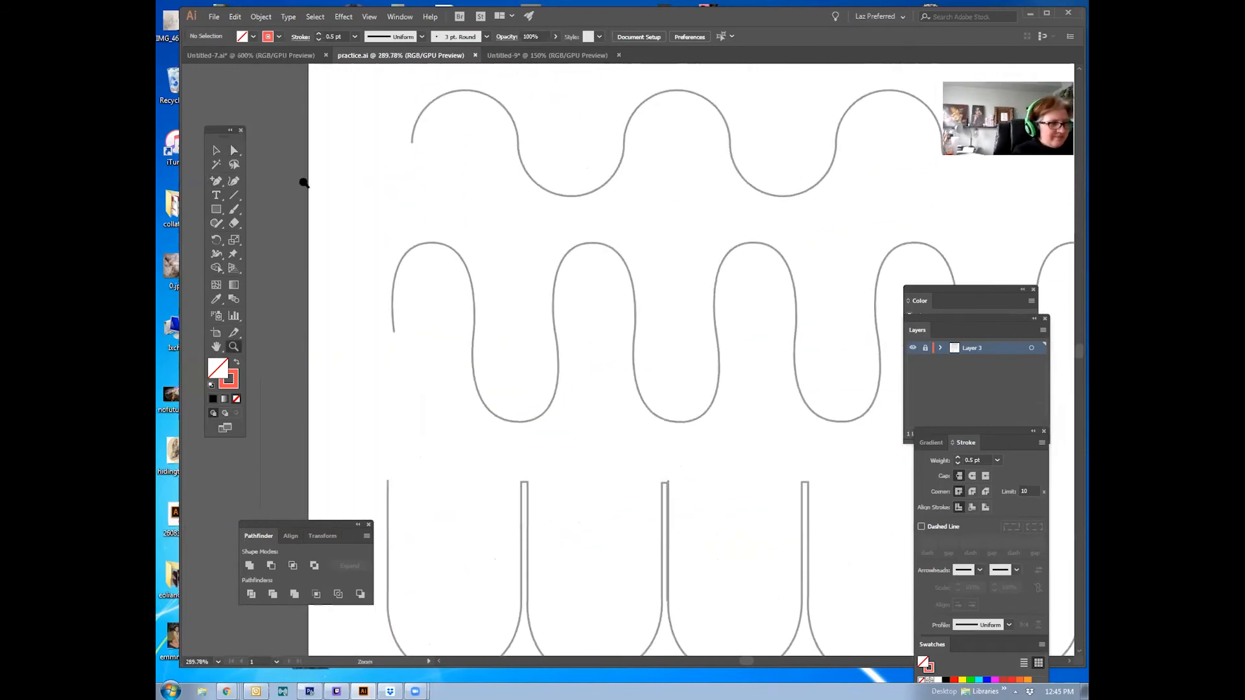
{"action": "key", "text": "ctrl+Tab"}
{"action": "left_click_drag", "start_coordinate": [430, 357], "coordinate": [428, 243]}
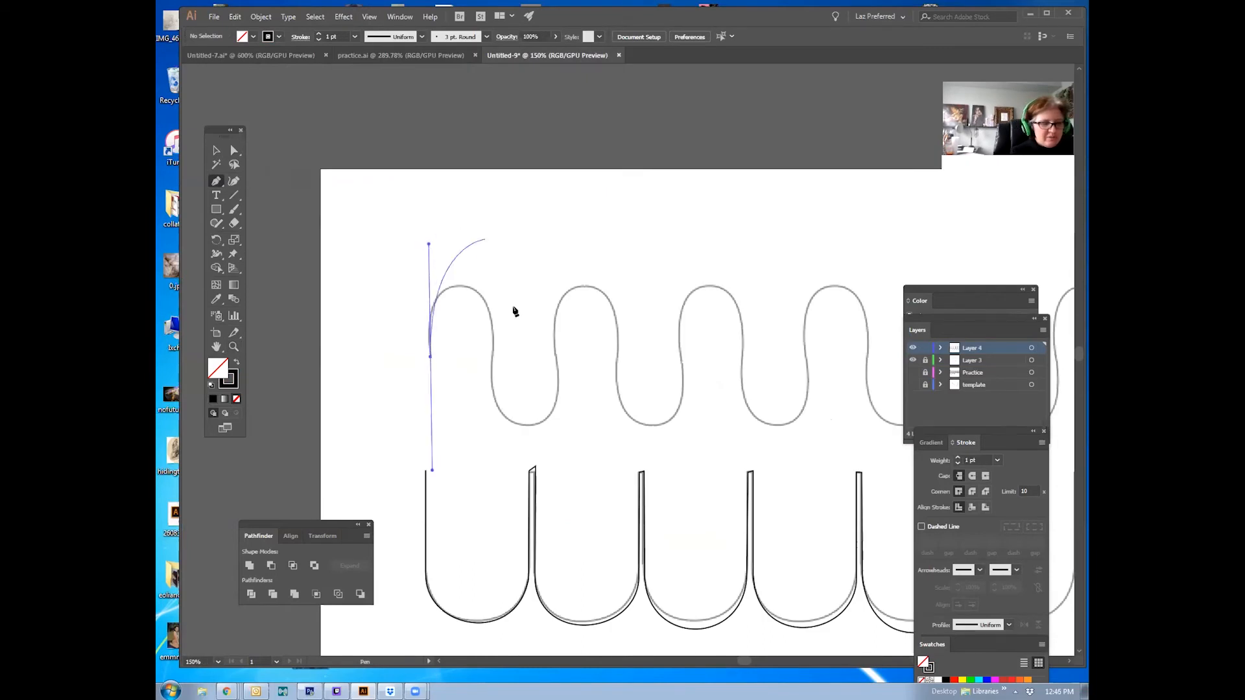
{"action": "left_click_drag", "start_coordinate": [492, 354], "coordinate": [494, 434]}
{"action": "left_click_drag", "start_coordinate": [555, 356], "coordinate": [556, 255]}
{"action": "left_click_drag", "start_coordinate": [616, 355], "coordinate": [619, 447]}
{"action": "key", "text": "Escape"}
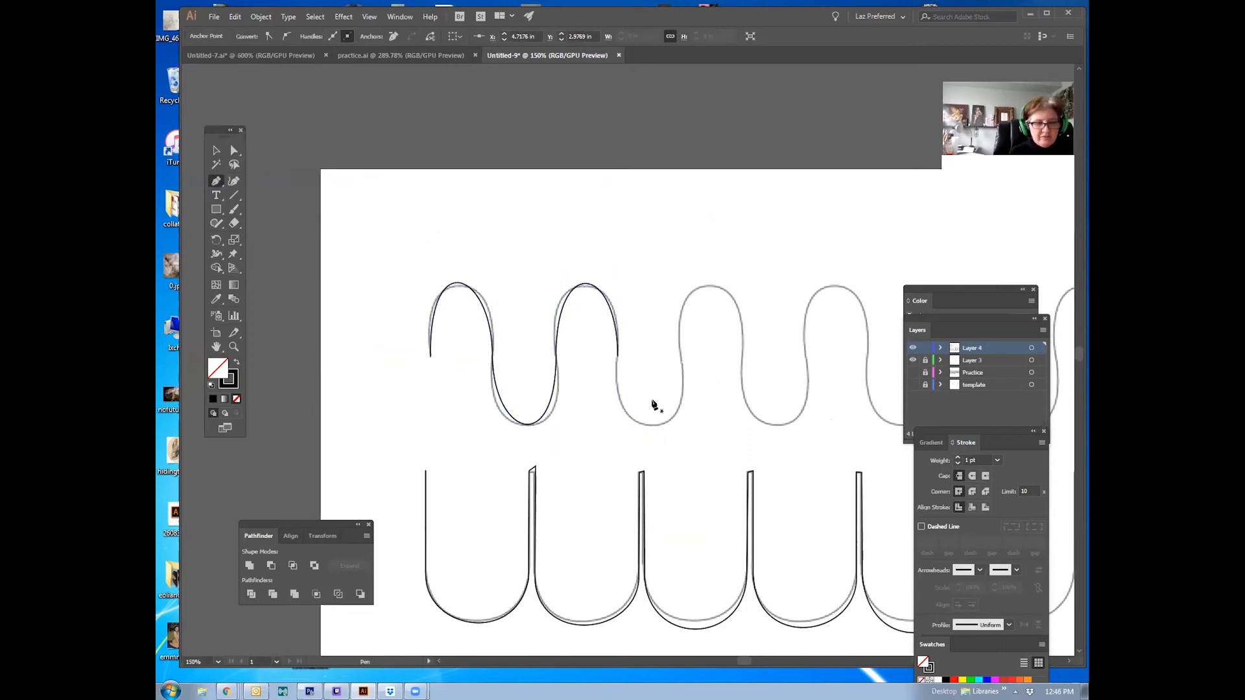
Step: Switch to the practice file's hook-and-spiral template and capture that area with the Snipping Tool
{"action": "left_click_drag", "start_coordinate": [649, 378], "coordinate": [570, 280]}
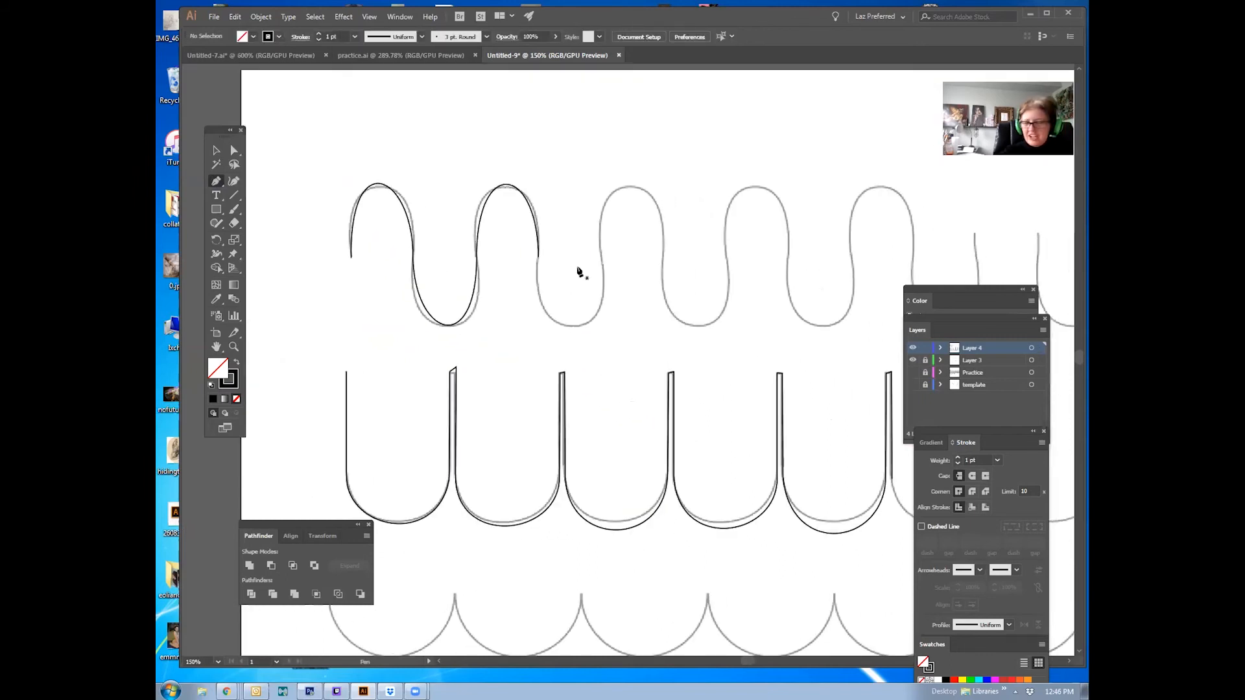
{"action": "left_click", "coordinate": [356, 56]}
{"action": "left_click", "coordinate": [272, 56]}
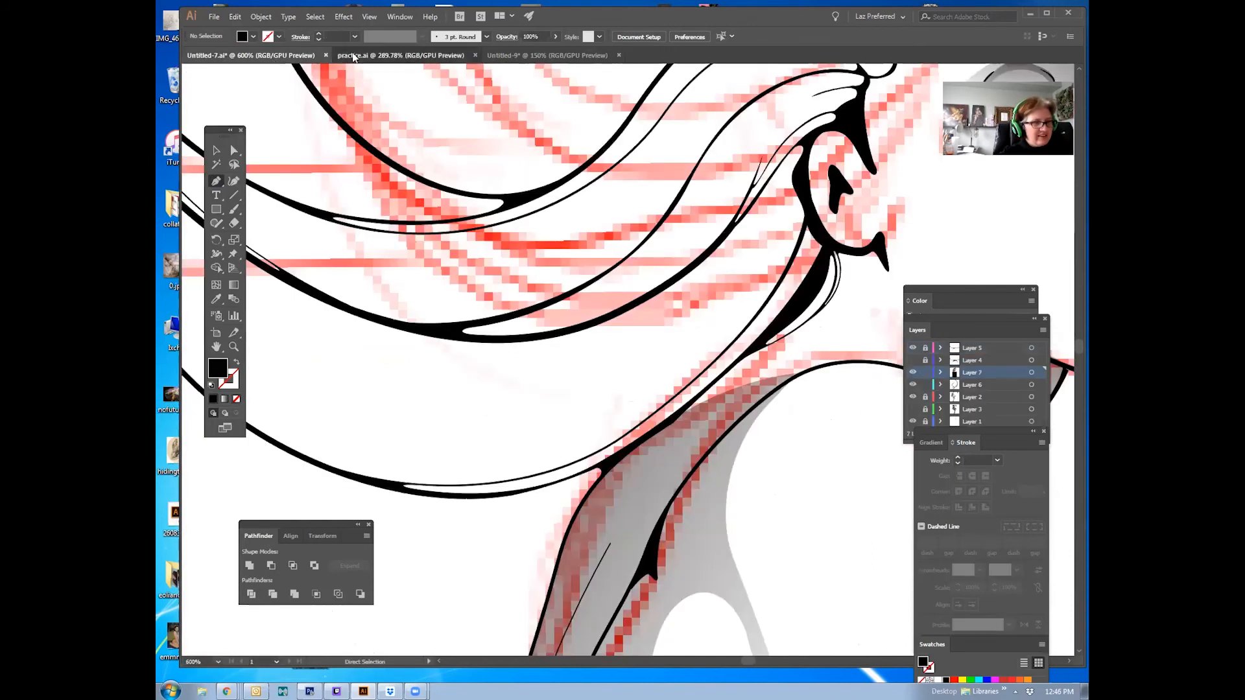
{"action": "left_click", "coordinate": [395, 56]}
{"action": "left_click_drag", "start_coordinate": [518, 460], "coordinate": [461, 275]}
{"action": "left_click_drag", "start_coordinate": [563, 505], "coordinate": [512, 301]}
{"action": "left_click_drag", "start_coordinate": [582, 464], "coordinate": [570, 309]}
{"action": "mouse_move", "coordinate": [561, 546]}
{"action": "left_mouse_down"}
{"action": "mouse_move", "coordinate": [603, 217]}
{"action": "mouse_move", "coordinate": [640, 250]}
{"action": "left_mouse_up"}
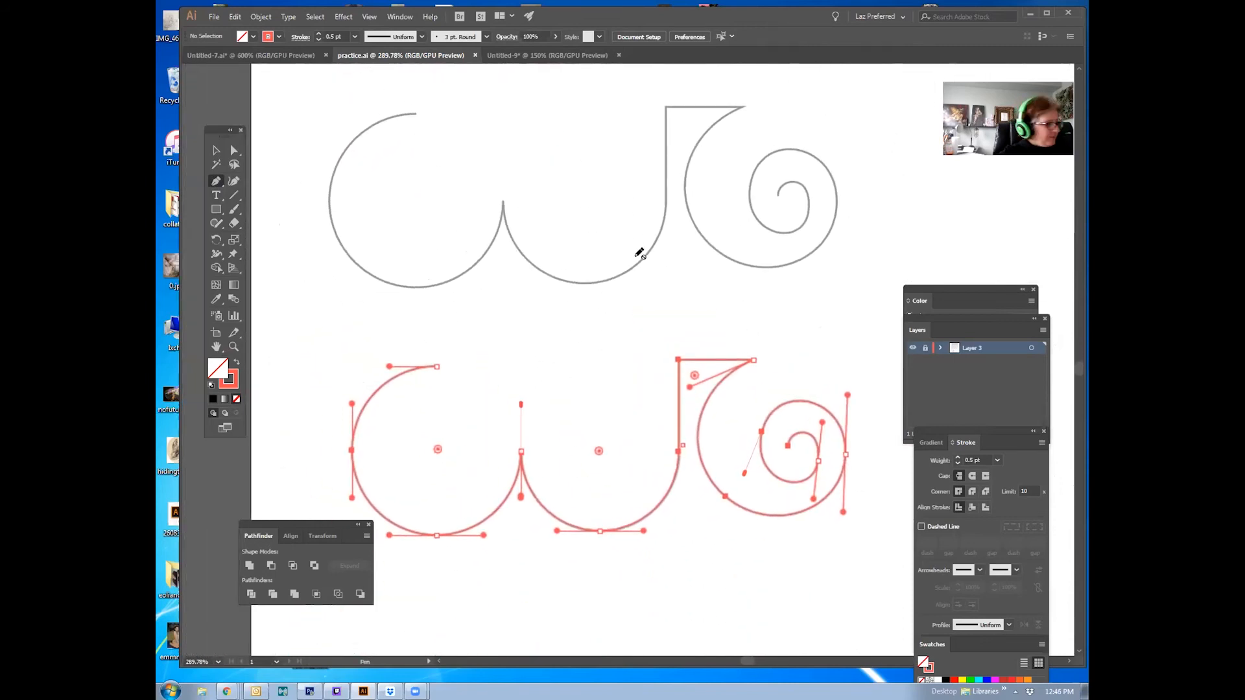
{"action": "key", "text": "Tab"}
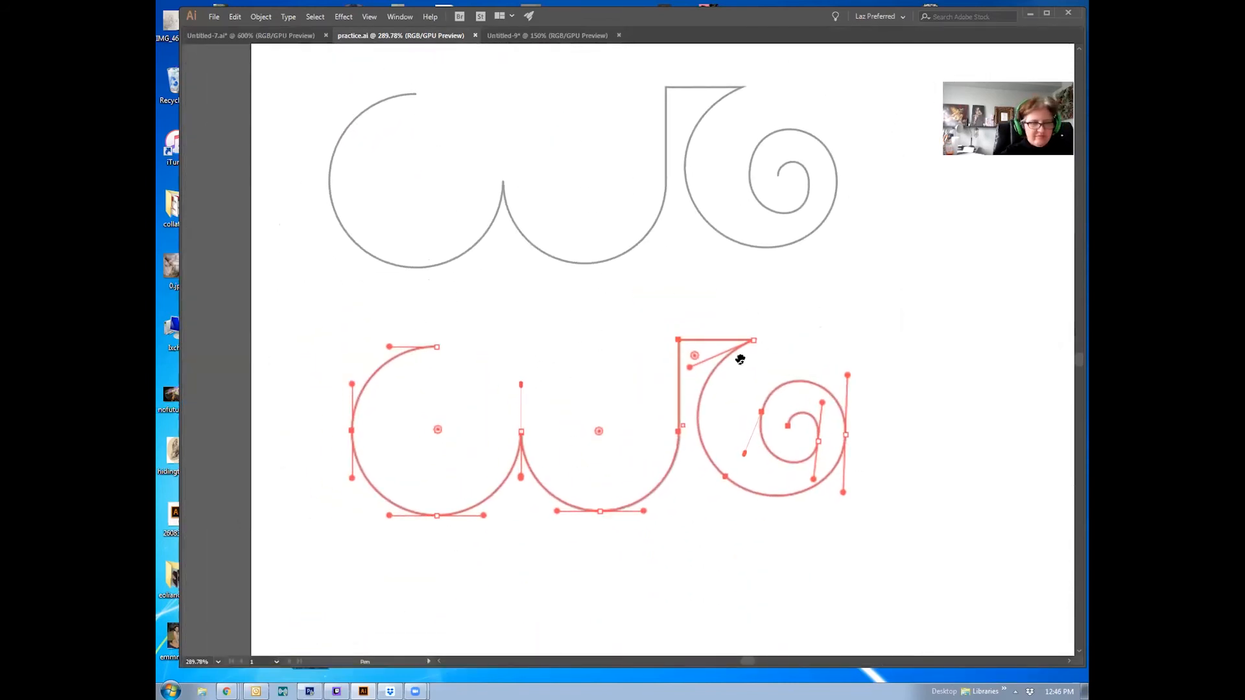
{"action": "left_click_drag", "start_coordinate": [740, 354], "coordinate": [742, 373]}
{"action": "left_click", "coordinate": [168, 689]}
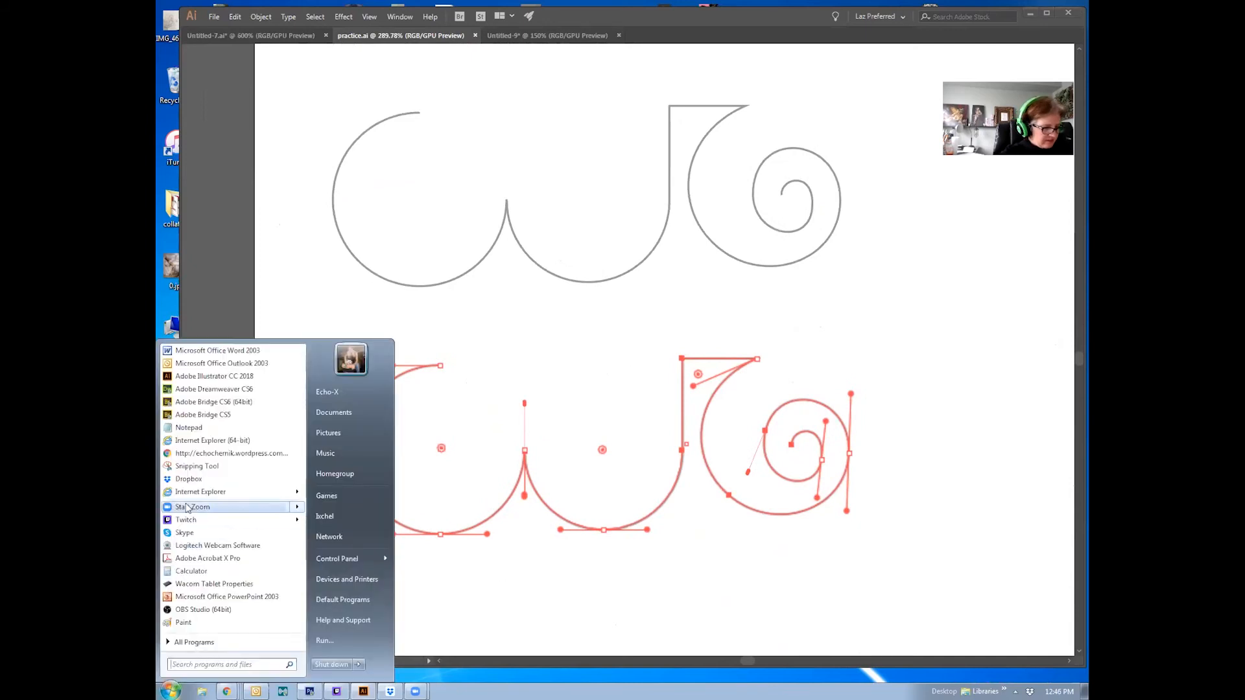
{"action": "left_click", "coordinate": [196, 471]}
{"action": "left_click_drag", "start_coordinate": [271, 87], "coordinate": [901, 596]}
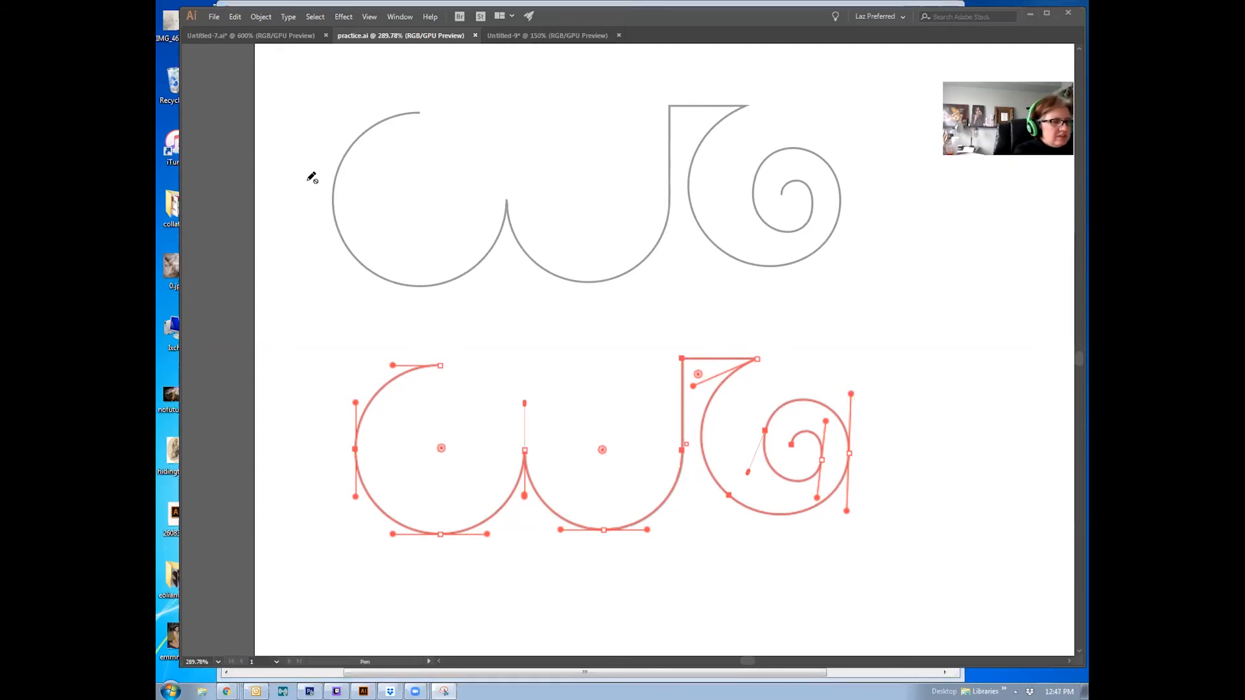
{"action": "key", "text": "Tab"}
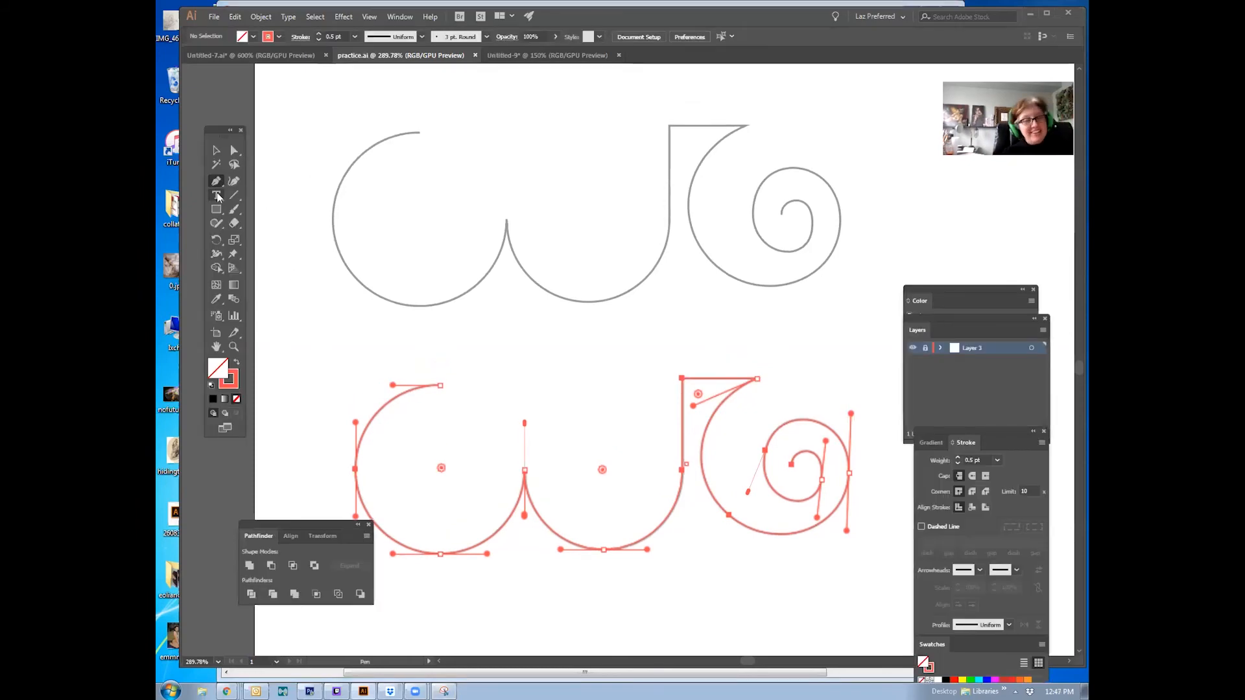
Step: Add a new layer above the locked template layer to hold the hook-and-spiral tracing
{"action": "left_click_drag", "start_coordinate": [450, 297], "coordinate": [500, 352]}
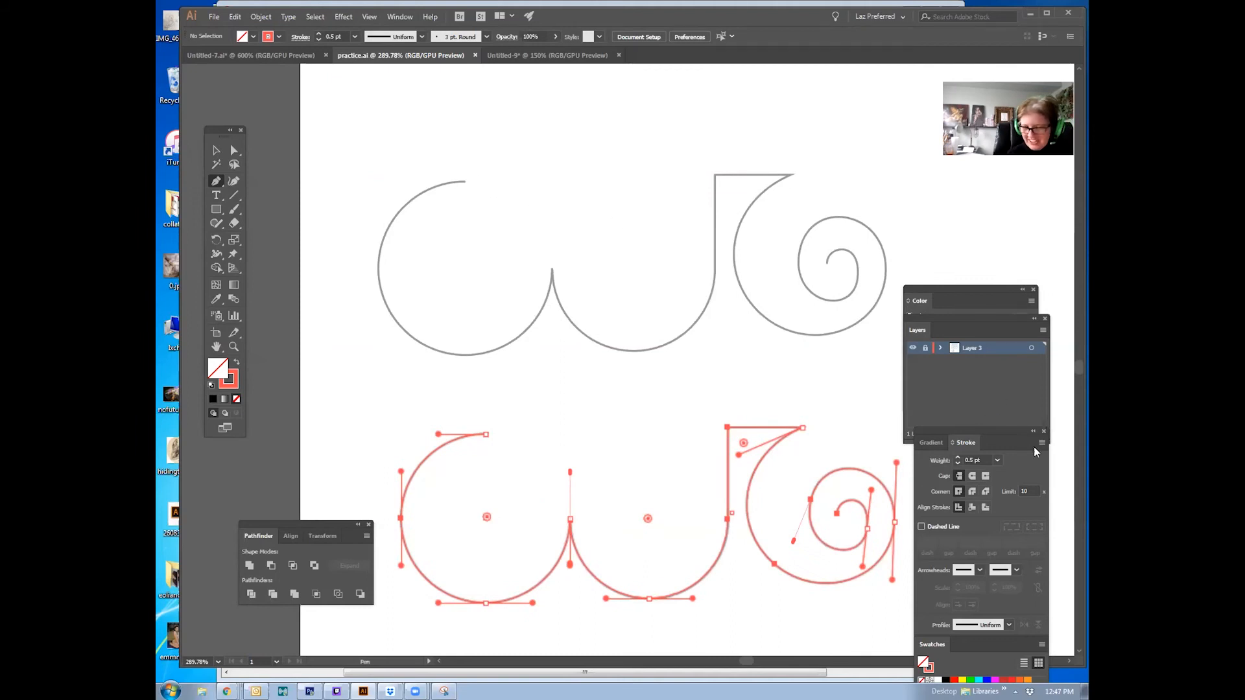
{"action": "left_click", "coordinate": [1001, 419]}
{"action": "left_click", "coordinate": [1016, 438]}
Step: Start tracing the first U-curve with the Pen tool, placing curved anchors at its top and bottom
{"action": "left_click_drag", "start_coordinate": [464, 182], "coordinate": [364, 178]}
{"action": "left_click", "coordinate": [379, 278]}
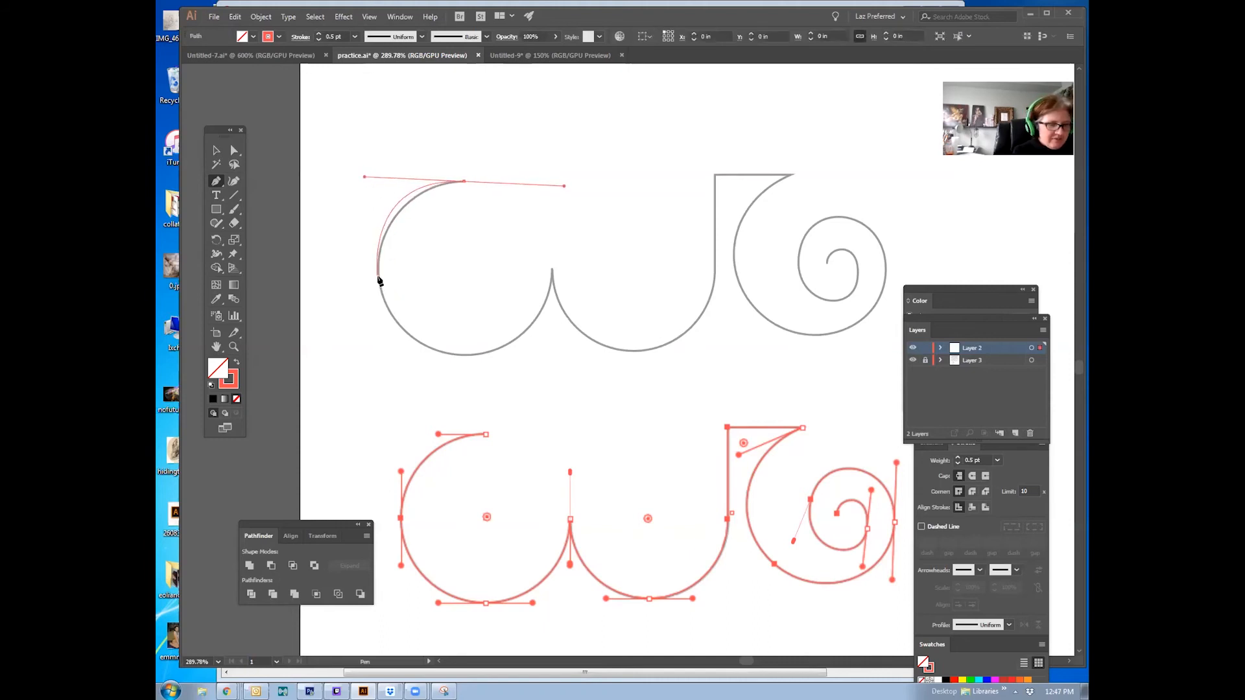
{"action": "key", "text": "ctrl+z"}
{"action": "left_click_drag", "start_coordinate": [464, 182], "coordinate": [370, 175]}
{"action": "left_click_drag", "start_coordinate": [379, 275], "coordinate": [380, 318]}
{"action": "key", "text": "ctrl+z"}
{"action": "left_click_drag", "start_coordinate": [468, 356], "coordinate": [525, 349]}
Step: Place a corner anchor at the cusp between the two curves and break its outgoing handle downward
{"action": "left_click_drag", "start_coordinate": [552, 268], "coordinate": [556, 319]}
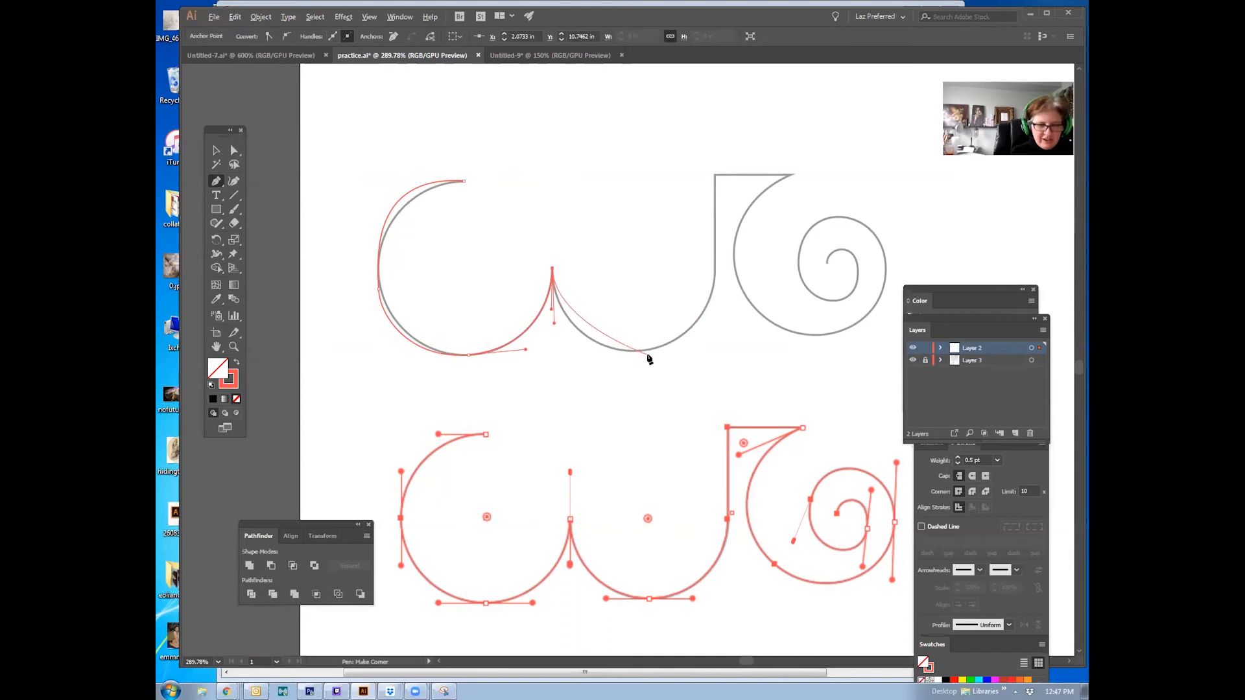
{"action": "left_click_drag", "start_coordinate": [552, 269], "coordinate": [560, 413]}
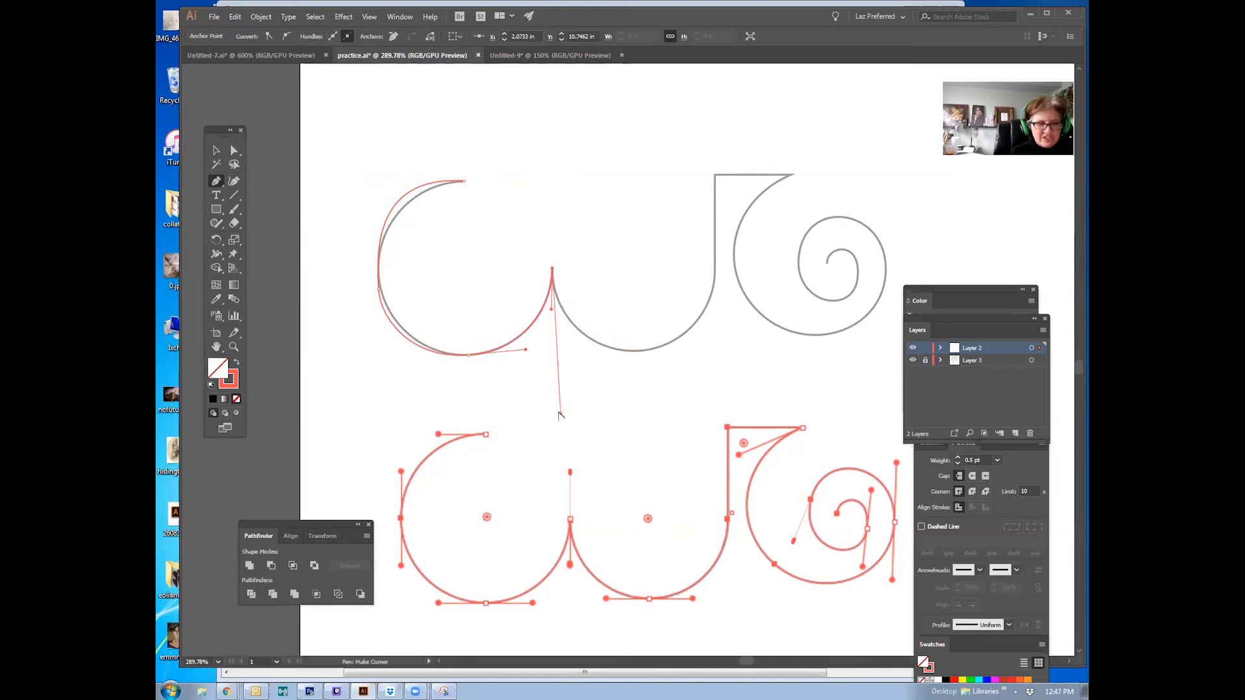
{"action": "left_click_drag", "start_coordinate": [716, 280], "coordinate": [718, 206]}
{"action": "key", "text": "ctrl+z"}
{"action": "left_click_drag", "start_coordinate": [553, 268], "coordinate": [556, 337]}
{"action": "left_click", "coordinate": [640, 352]}
Step: Trace the second curve up to the vertical stem, then across the hook's top corner and edge
{"action": "left_click_drag", "start_coordinate": [651, 357], "coordinate": [675, 351]}
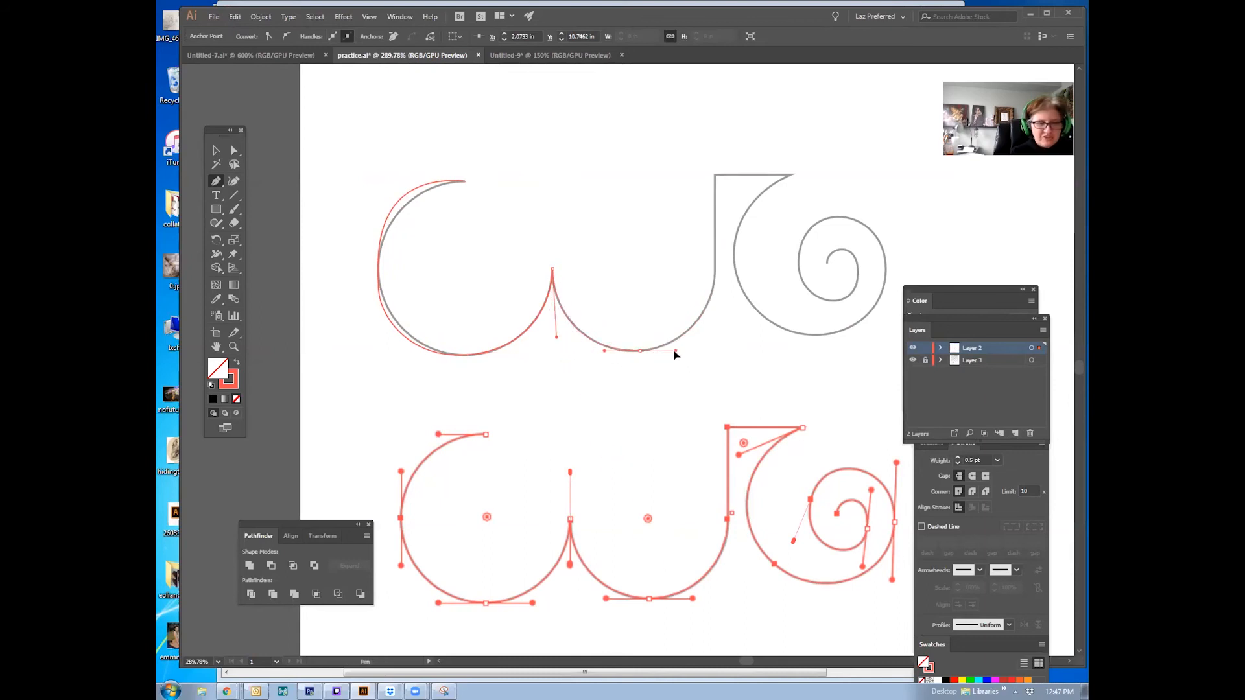
{"action": "left_click_drag", "start_coordinate": [716, 279], "coordinate": [718, 232]}
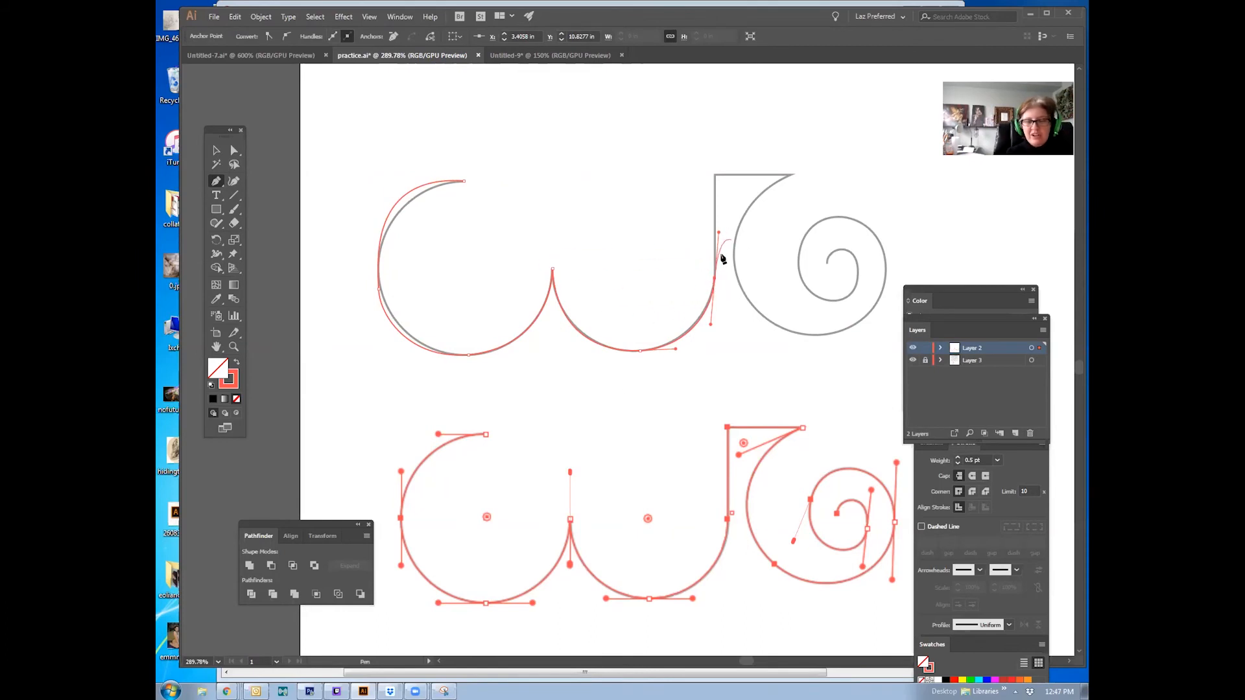
{"action": "left_click", "coordinate": [716, 280]}
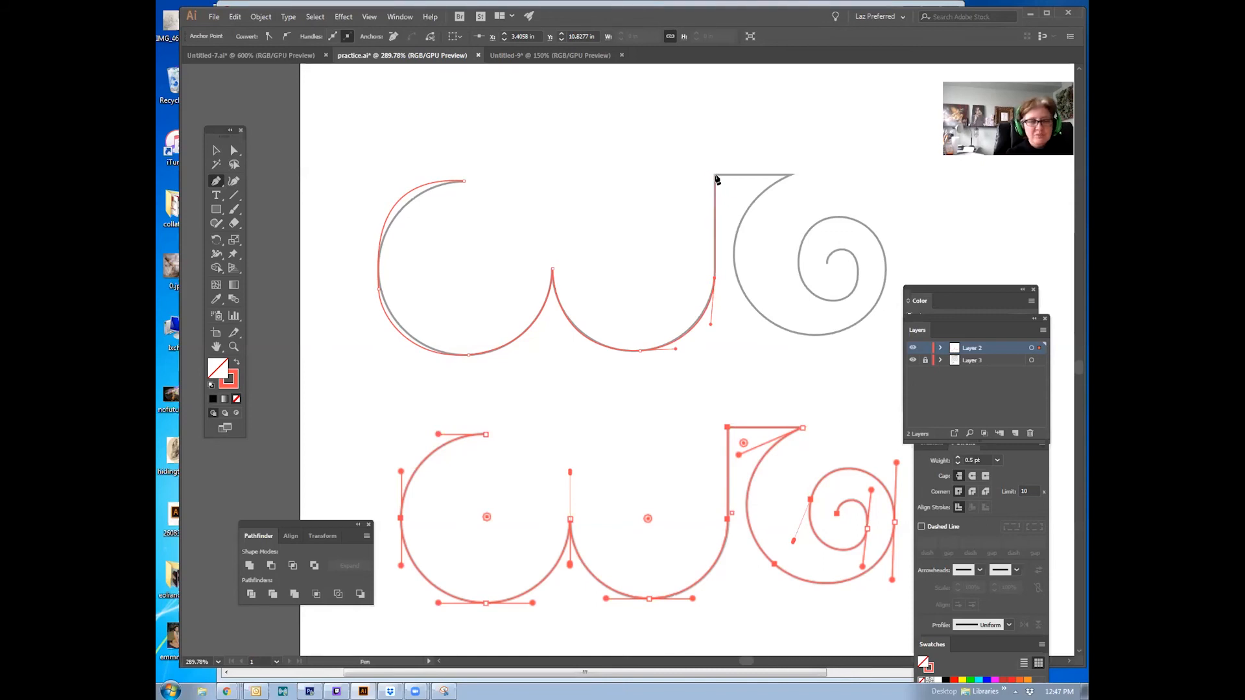
{"action": "left_click", "coordinate": [715, 175]}
{"action": "left_click", "coordinate": [791, 174], "text": "shift"}
{"action": "left_click_drag", "start_coordinate": [791, 173], "coordinate": [733, 201]}
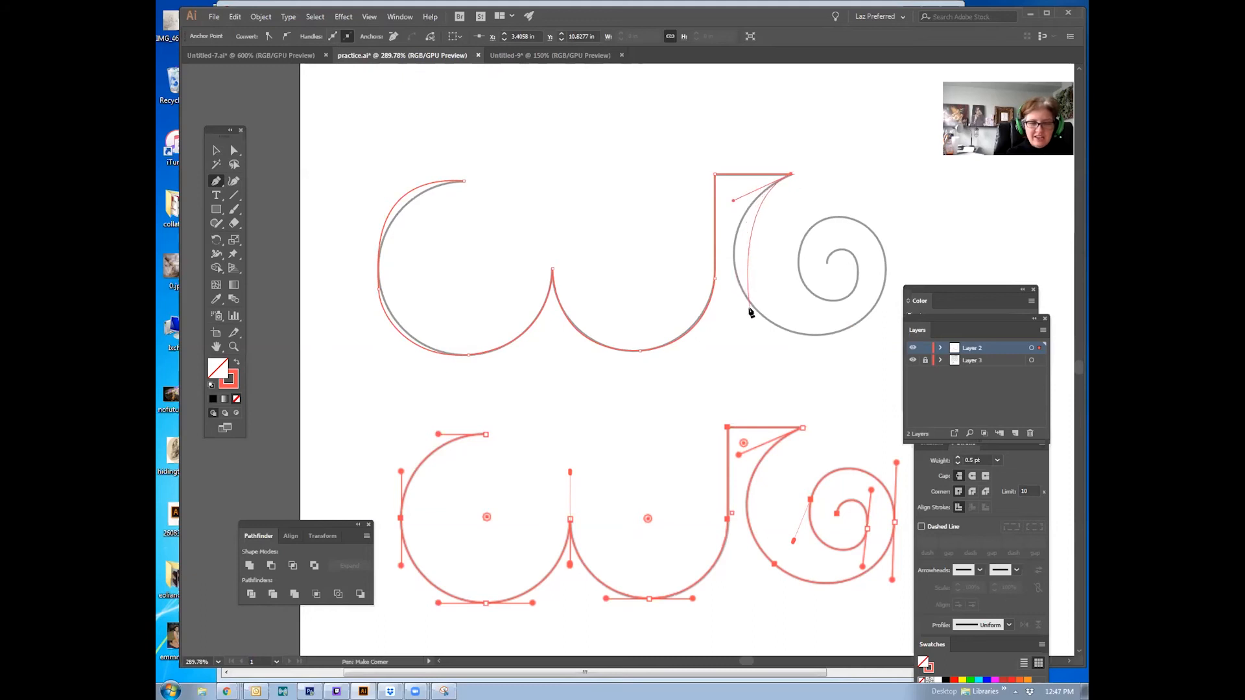
Step: Try to continue the path around the spiral's outer loop, undoing the attempt
{"action": "left_click_drag", "start_coordinate": [766, 318], "coordinate": [823, 364]}
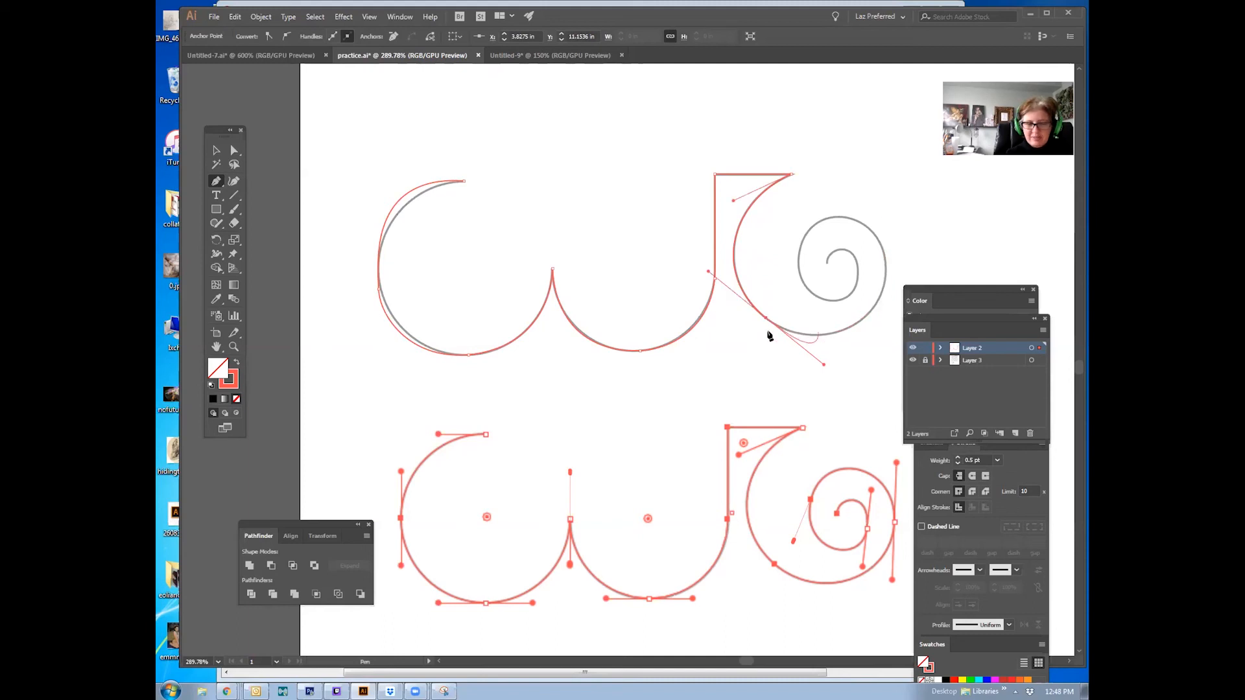
{"action": "left_click_drag", "start_coordinate": [853, 326], "coordinate": [813, 208]}
{"action": "left_click_drag", "start_coordinate": [804, 252], "coordinate": [720, 523]}
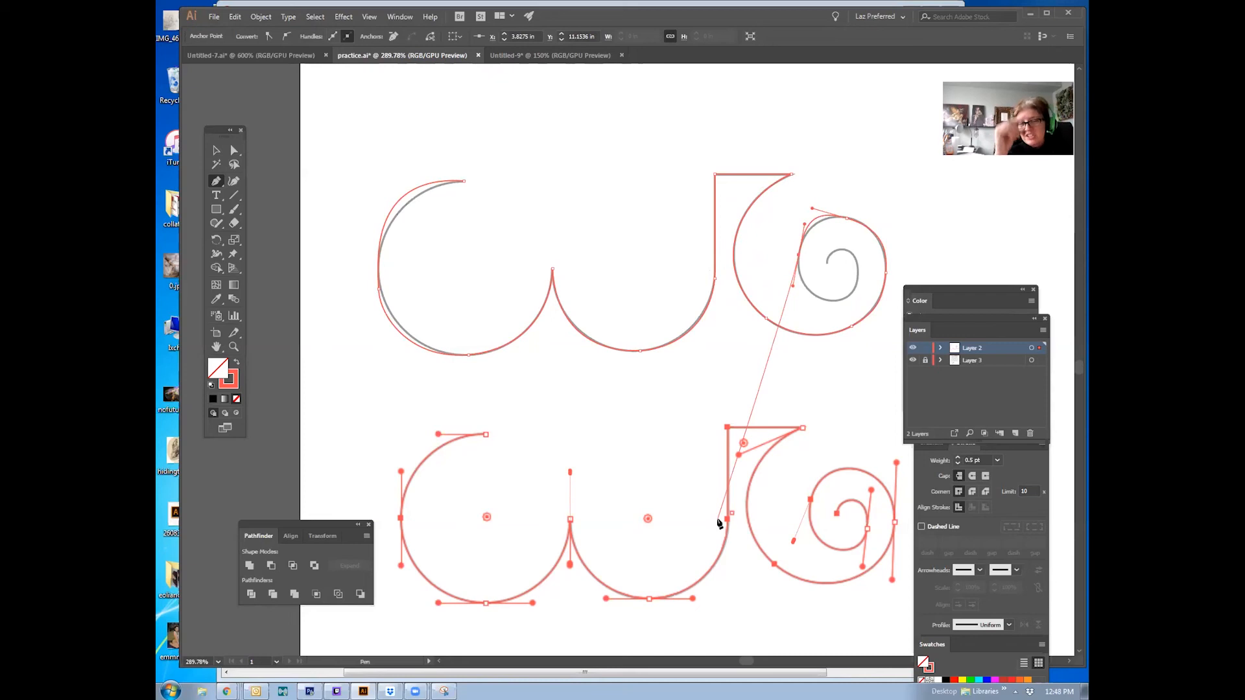
{"action": "key", "text": "ctrl+z"}
{"action": "key", "text": "ctrl+z"}
{"action": "key", "text": "ctrl+z"}
{"action": "key", "text": "ctrl+z"}
{"action": "key", "text": "ctrl+z"}
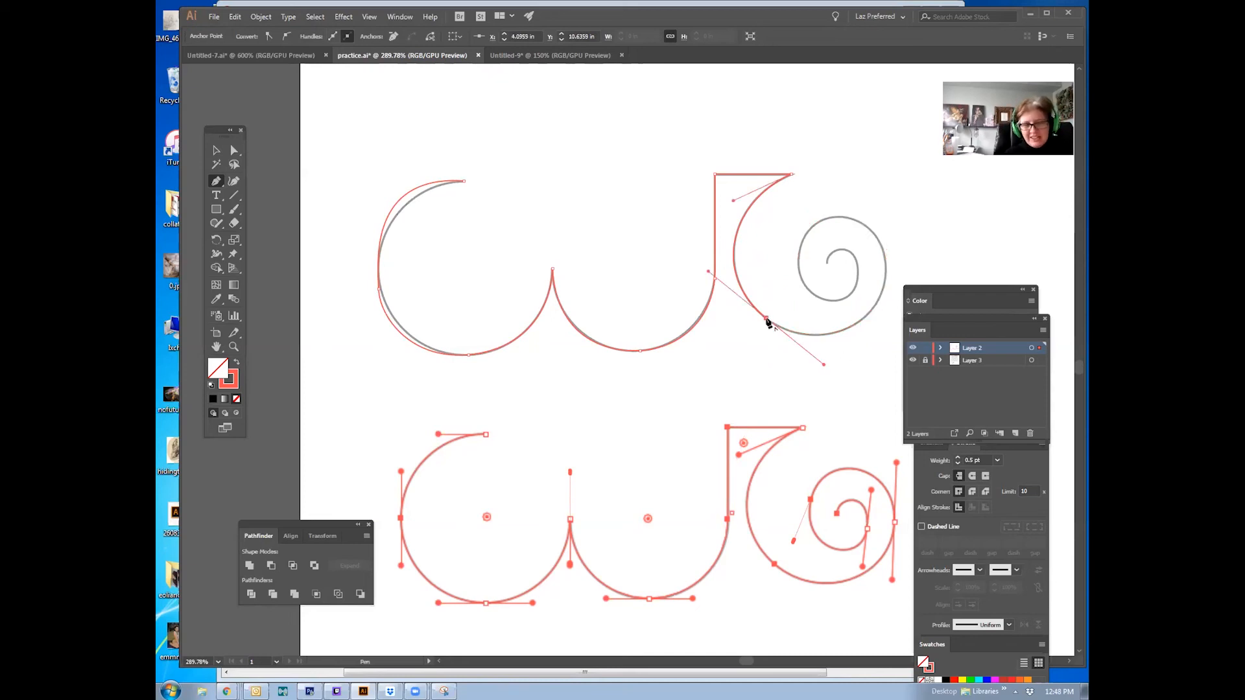
Step: Trace the spiral's outer loop and inner curl with curved anchors, then end the path
{"action": "left_click_drag", "start_coordinate": [766, 318], "coordinate": [823, 370]}
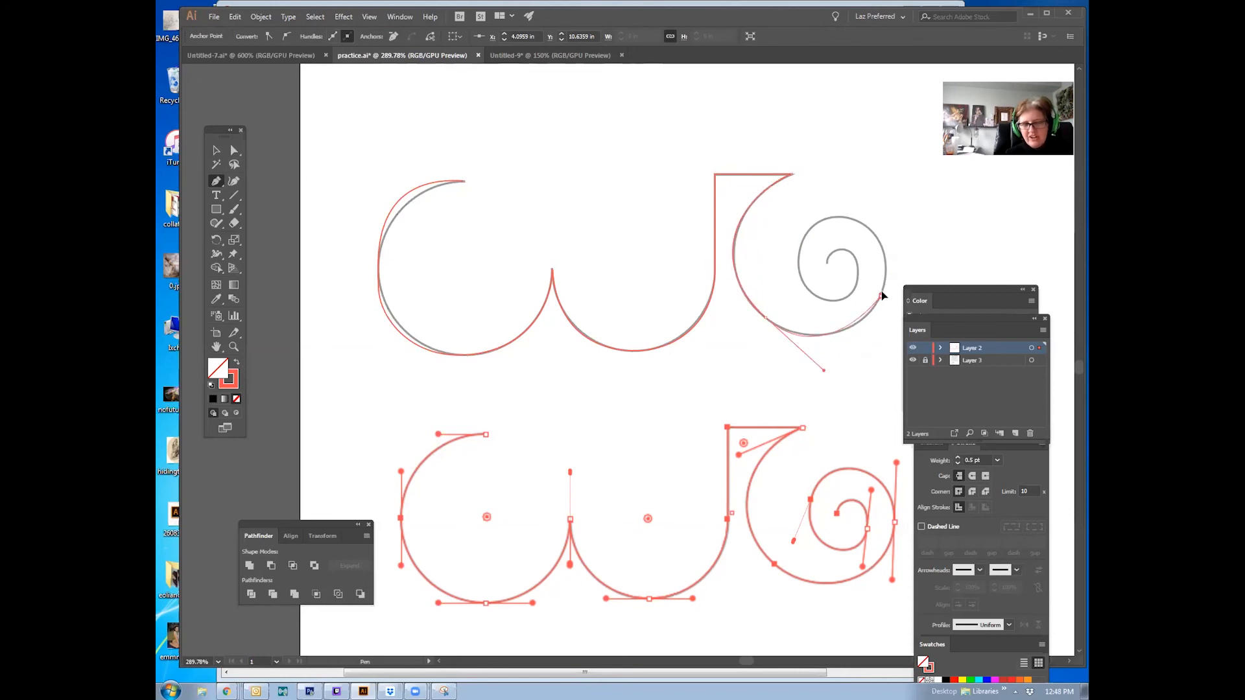
{"action": "left_click_drag", "start_coordinate": [883, 249], "coordinate": [806, 156]}
{"action": "key", "text": "ctrl+z"}
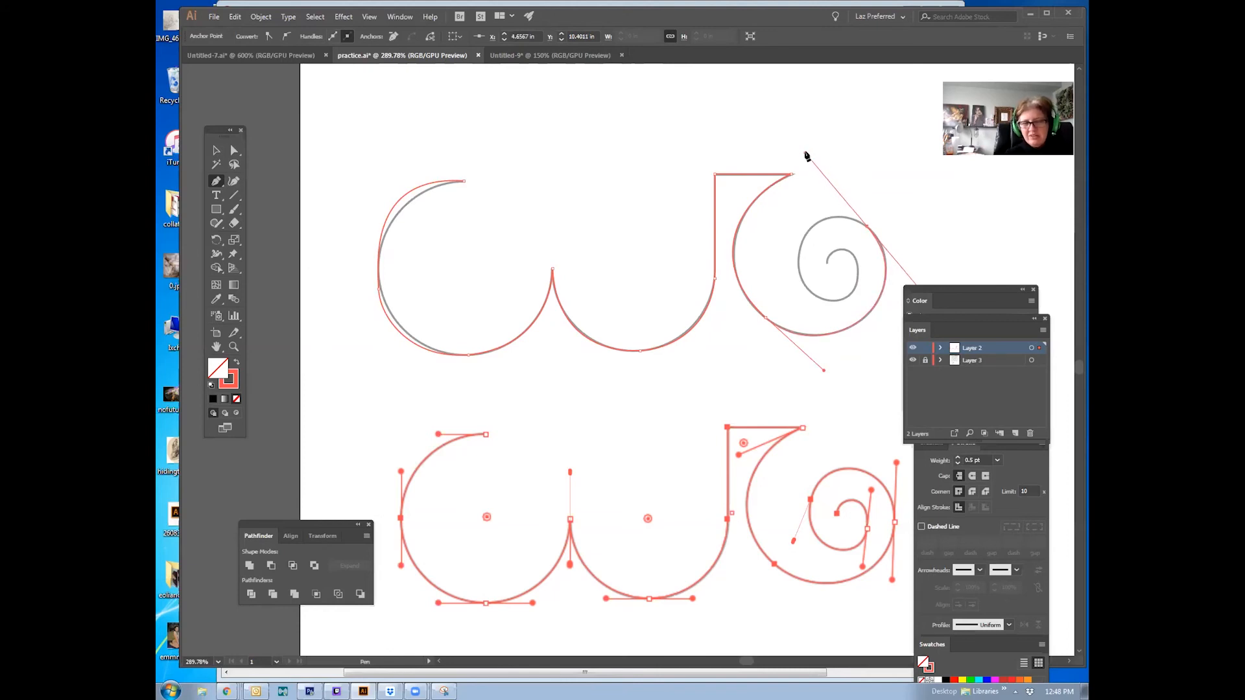
{"action": "left_click_drag", "start_coordinate": [797, 303], "coordinate": [867, 338]}
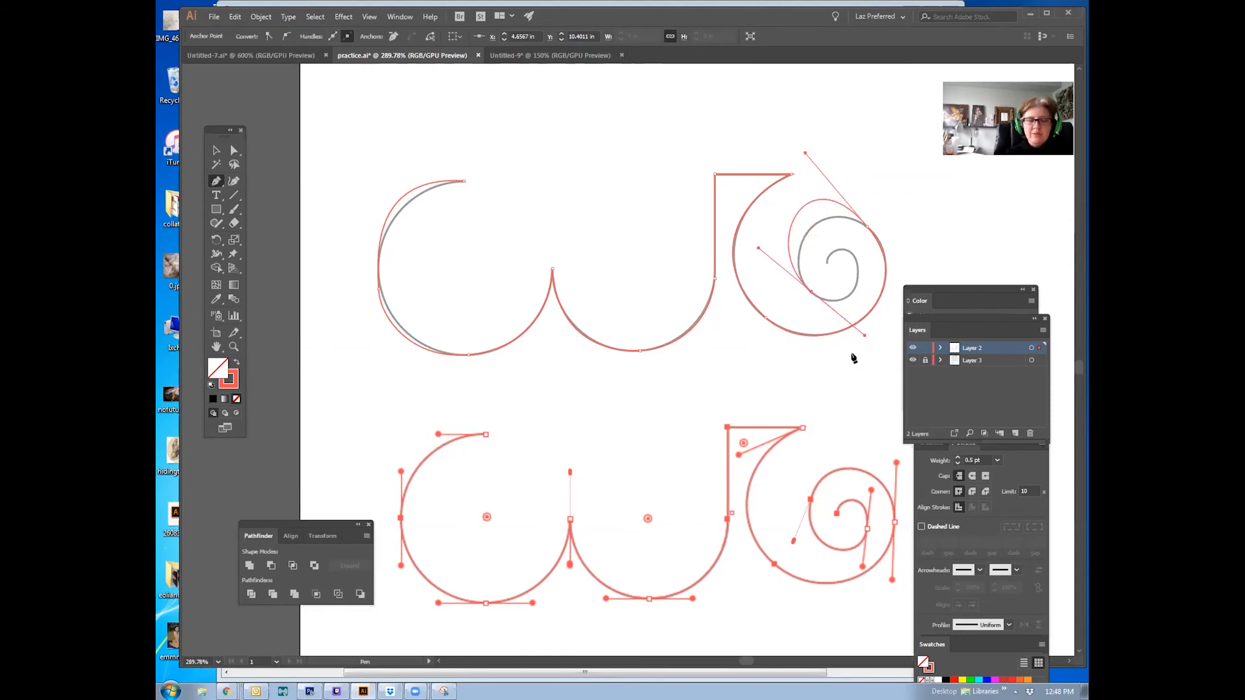
{"action": "left_click_drag", "start_coordinate": [854, 259], "coordinate": [832, 327]}
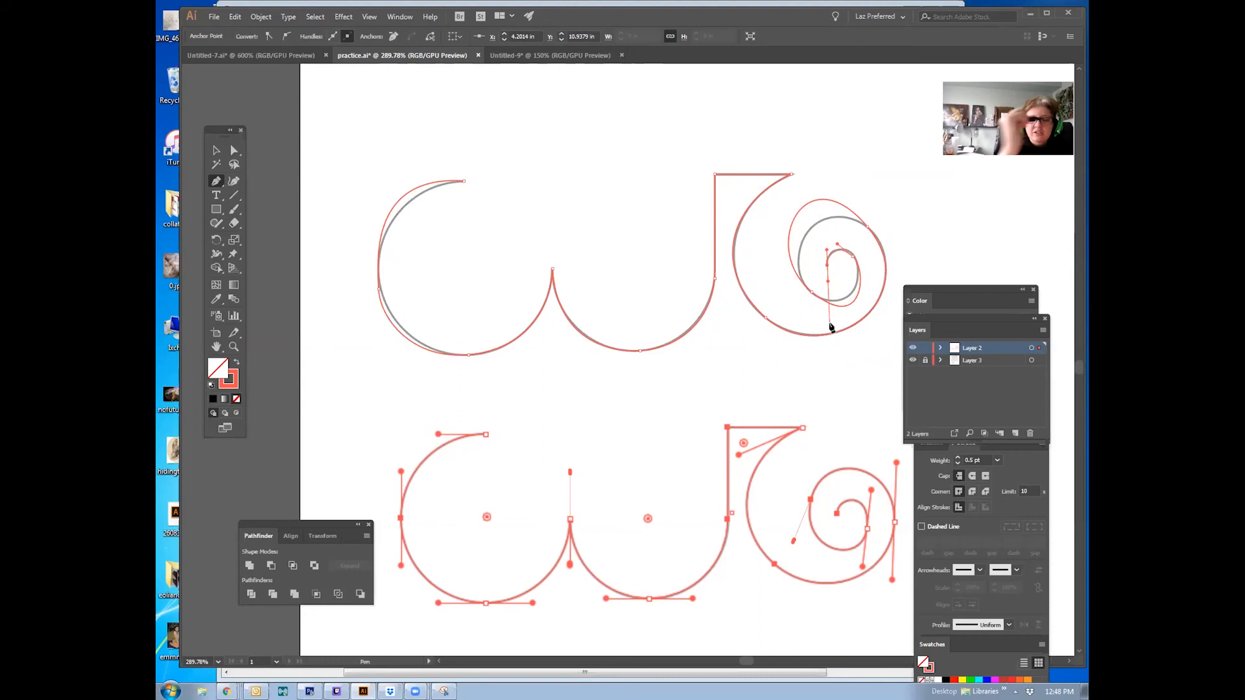
{"action": "left_click", "coordinate": [217, 152]}
{"action": "left_click", "coordinate": [379, 163]}
{"action": "left_click_drag", "start_coordinate": [632, 232], "coordinate": [576, 162]}
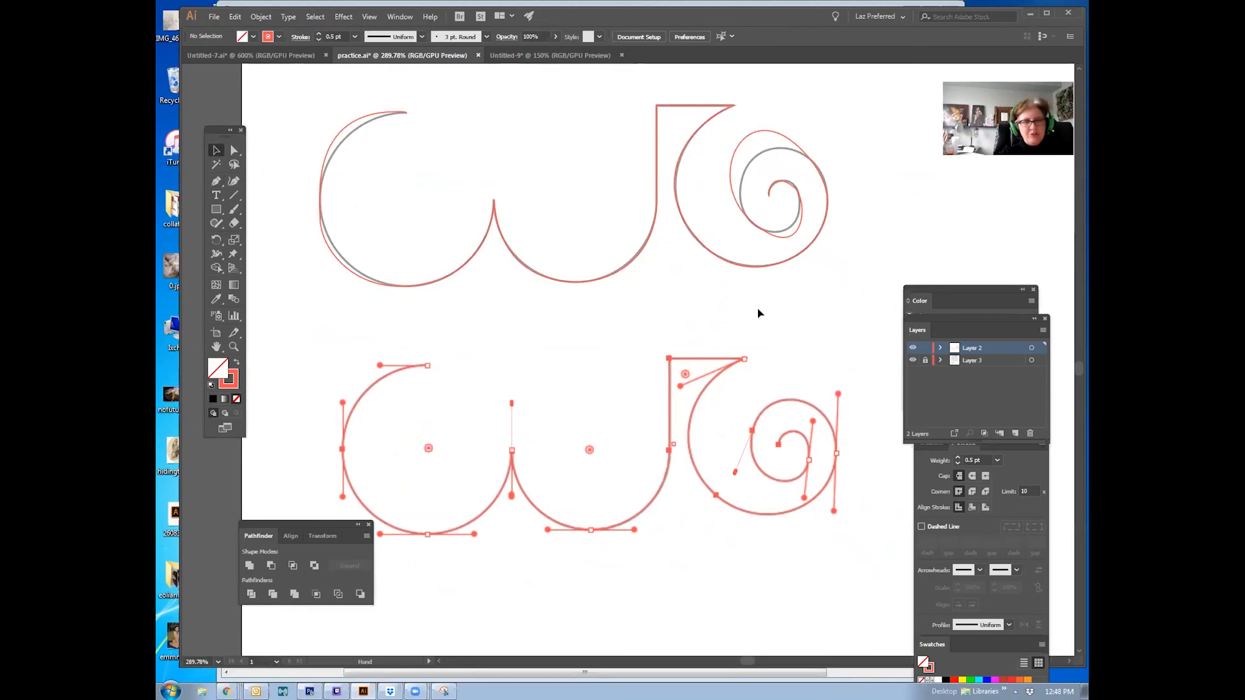
{"action": "left_click_drag", "start_coordinate": [574, 224], "coordinate": [570, 256]}
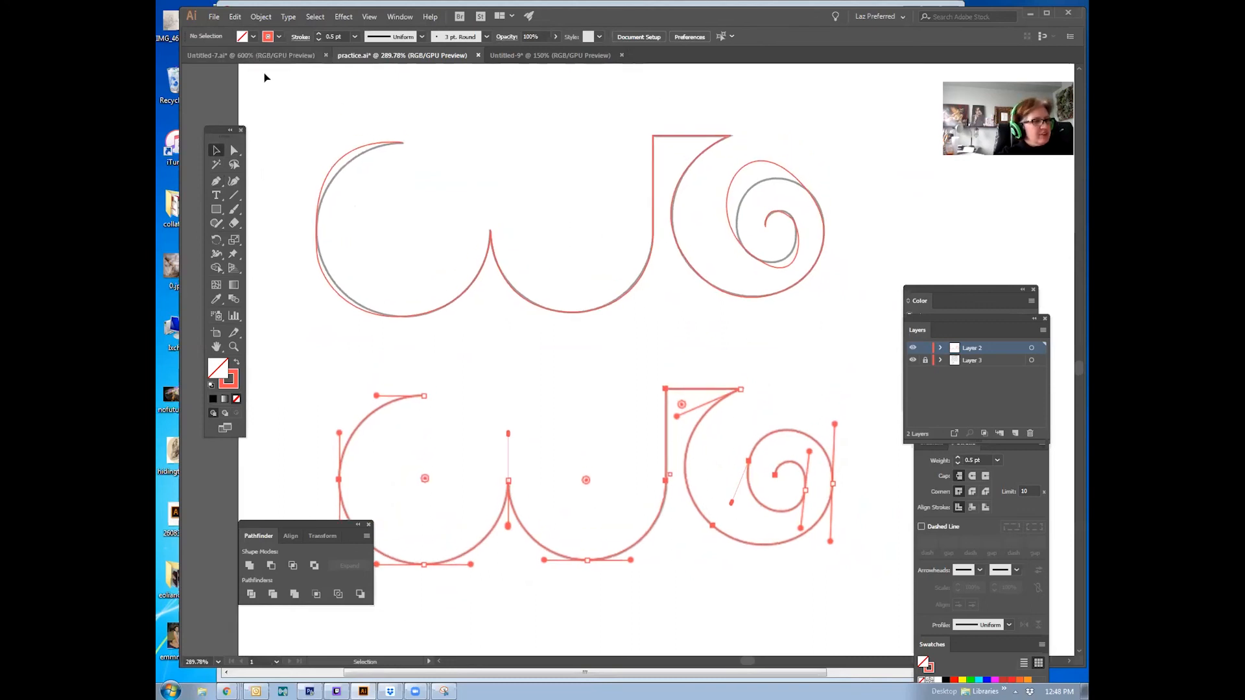
{"action": "left_click", "coordinate": [216, 16]}
{"action": "left_click", "coordinate": [516, 131]}
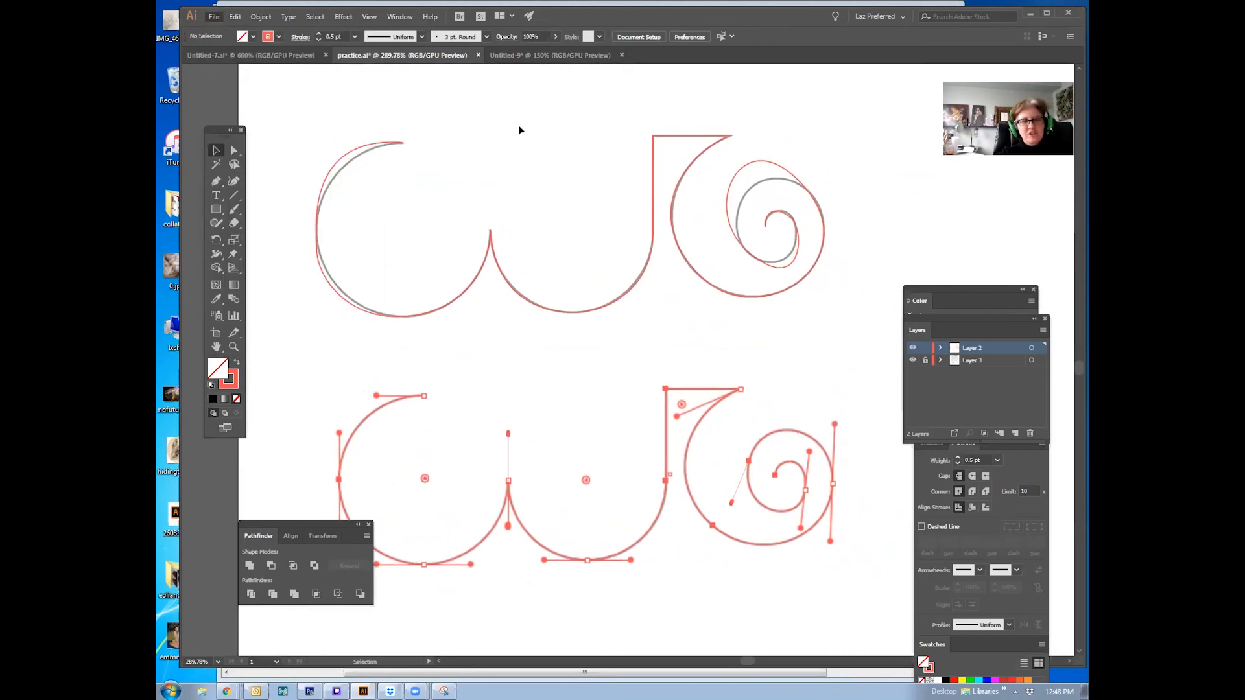
Step: Browse the image files in the Open dialog, previewing each tracing worksheet, then cancel
{"action": "left_click", "coordinate": [215, 17]}
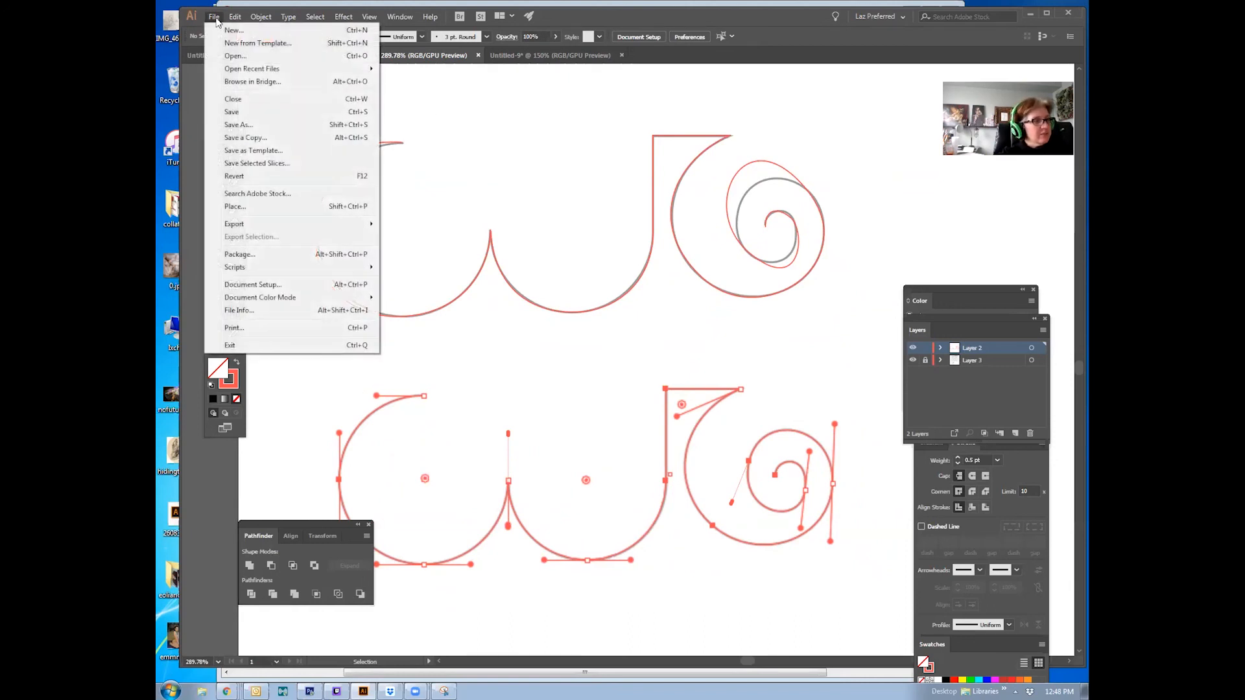
{"action": "left_click", "coordinate": [235, 56]}
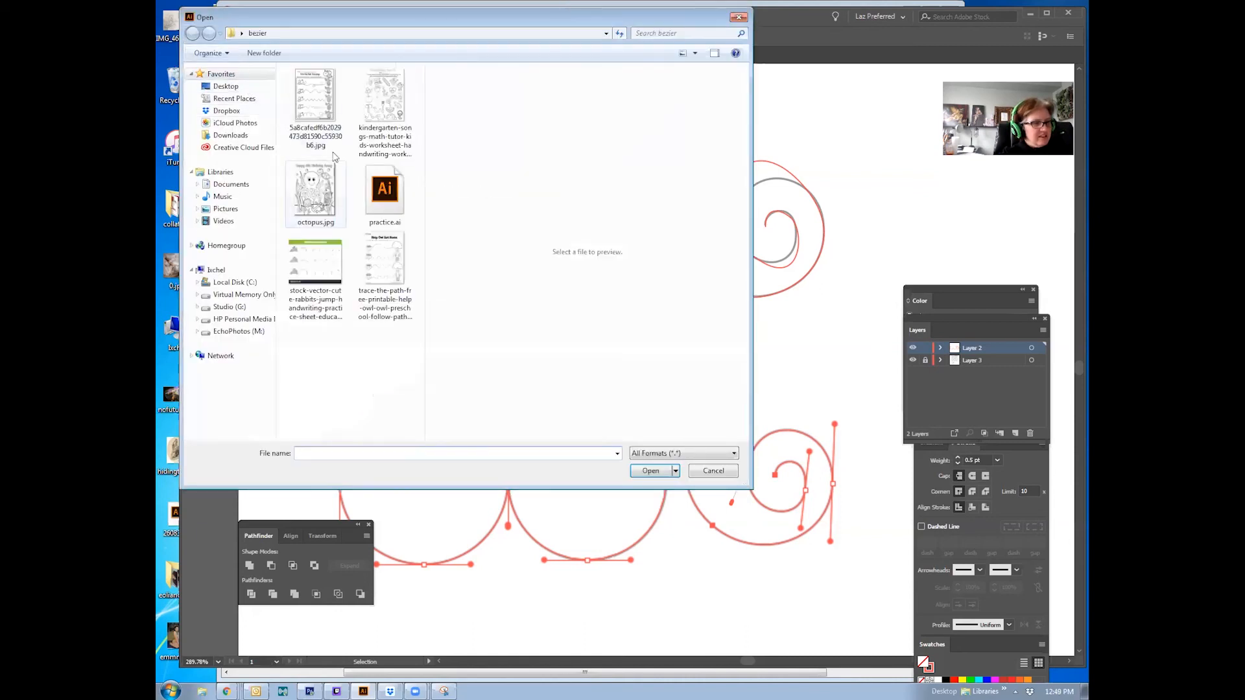
{"action": "left_click", "coordinate": [321, 113]}
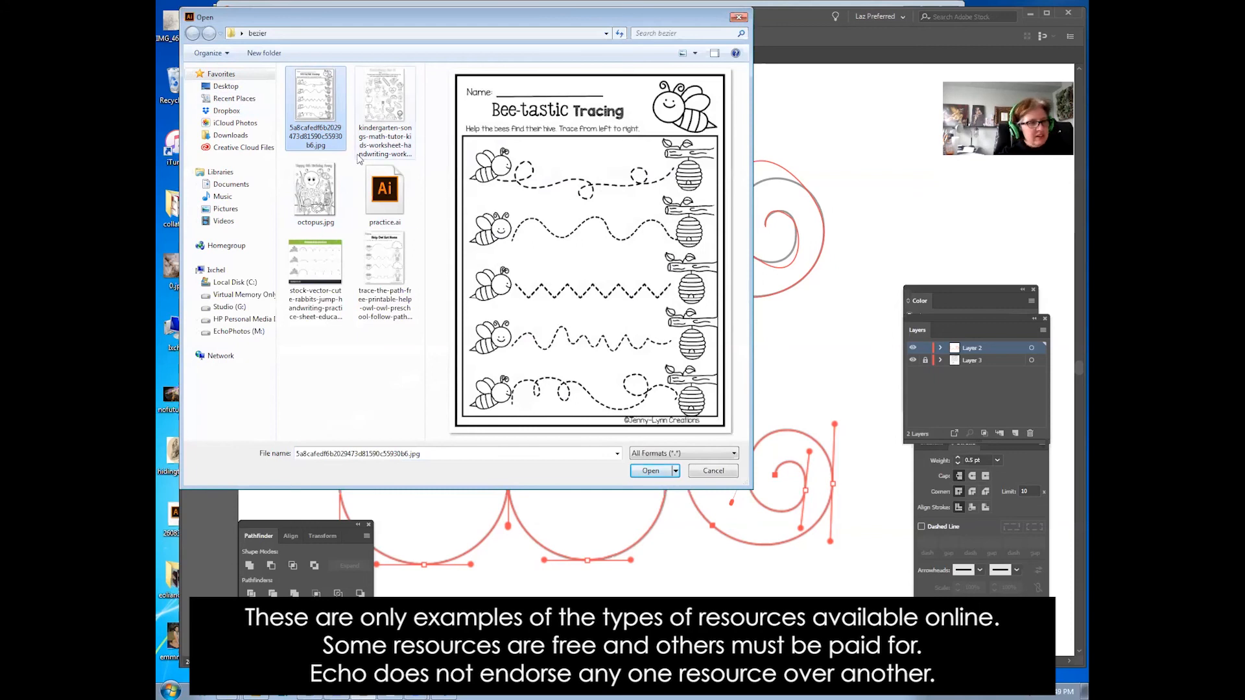
{"action": "left_click", "coordinate": [398, 259]}
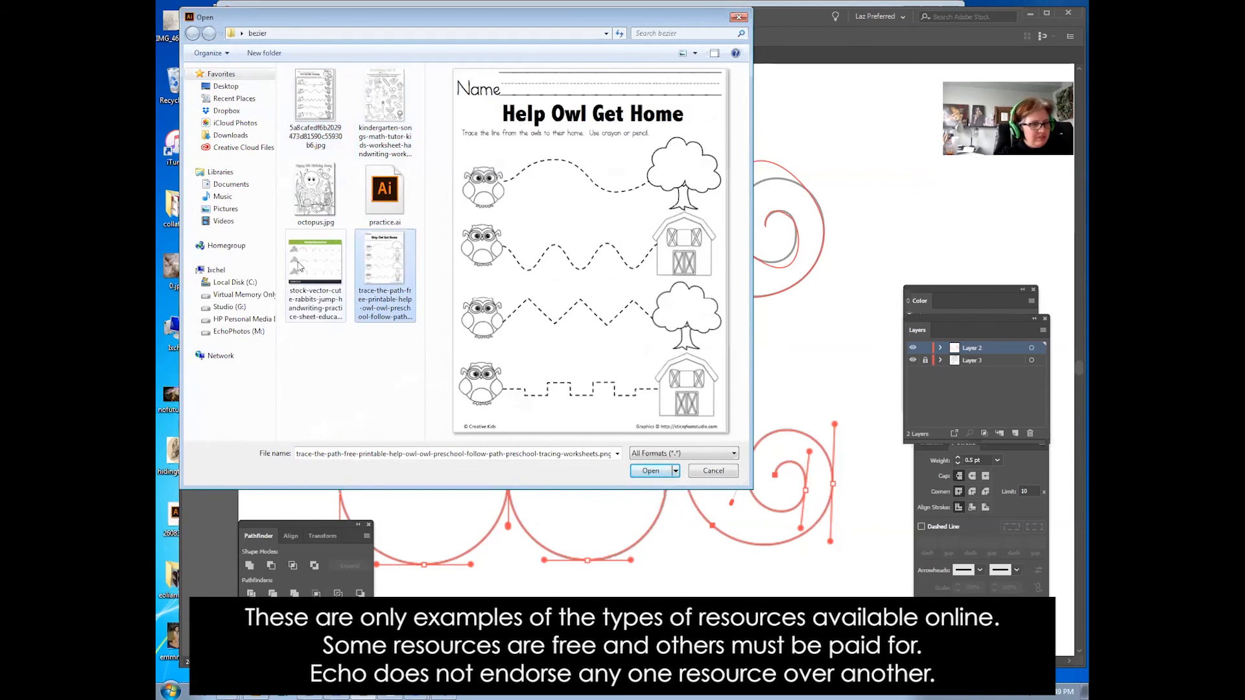
{"action": "left_click", "coordinate": [321, 269]}
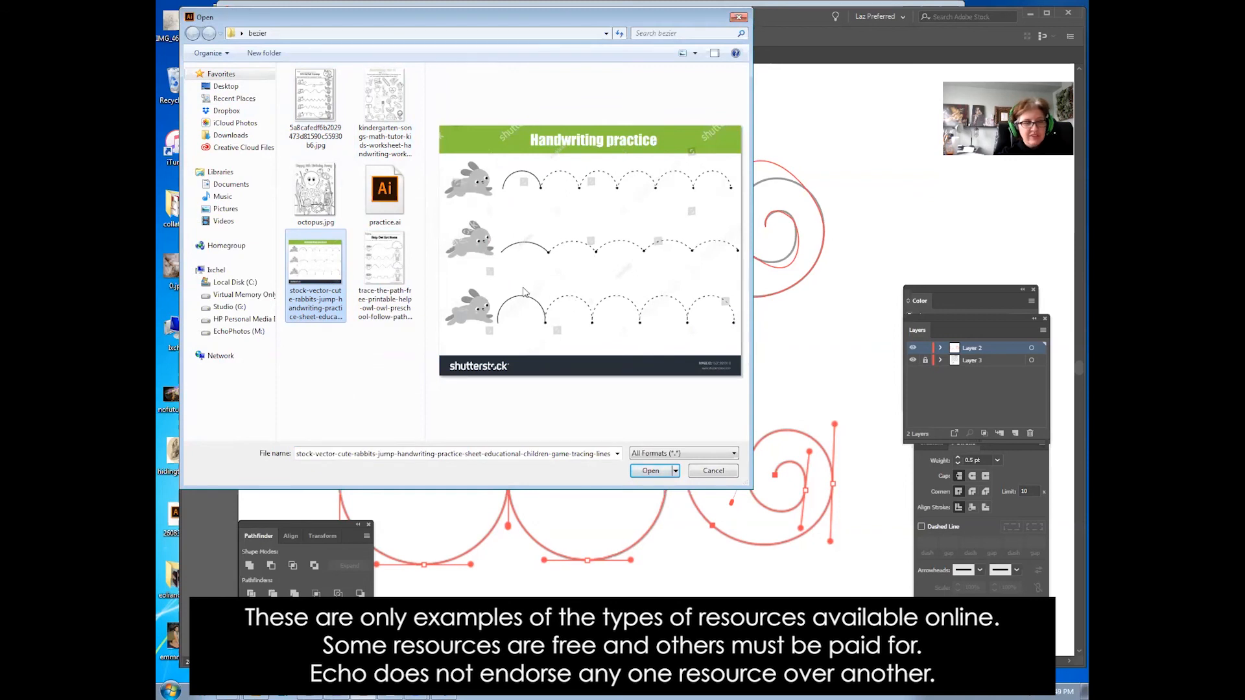
{"action": "left_click", "coordinate": [382, 111]}
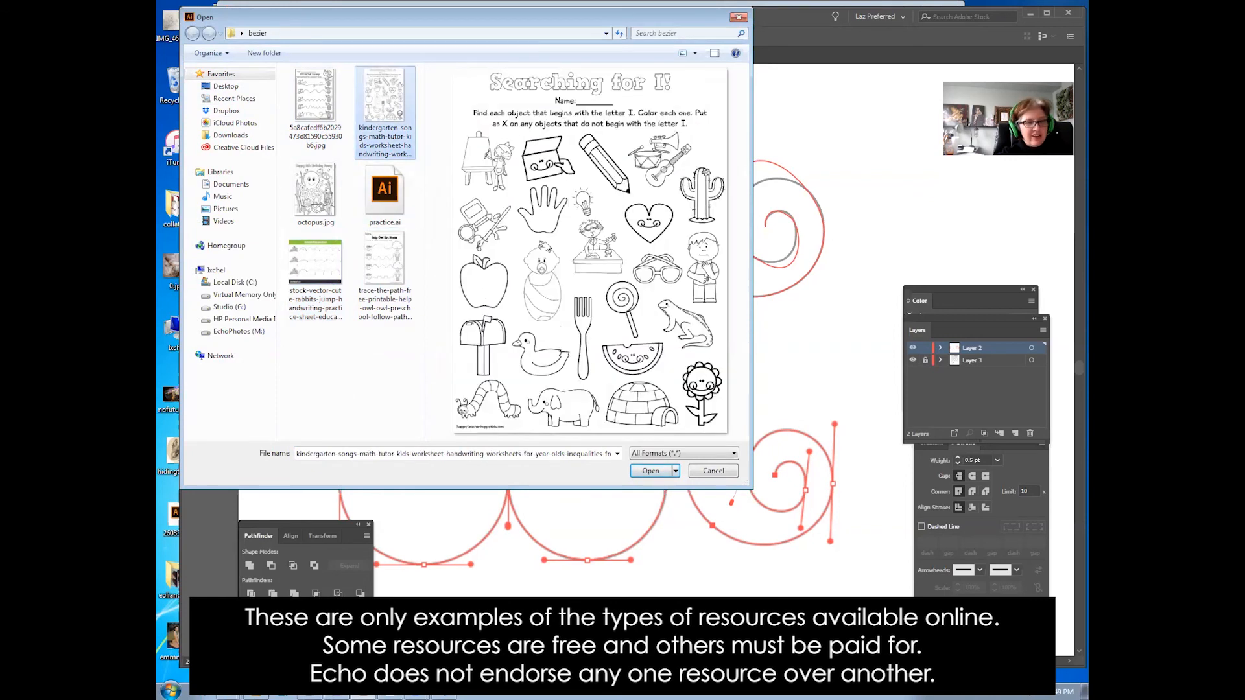
{"action": "left_click", "coordinate": [328, 207]}
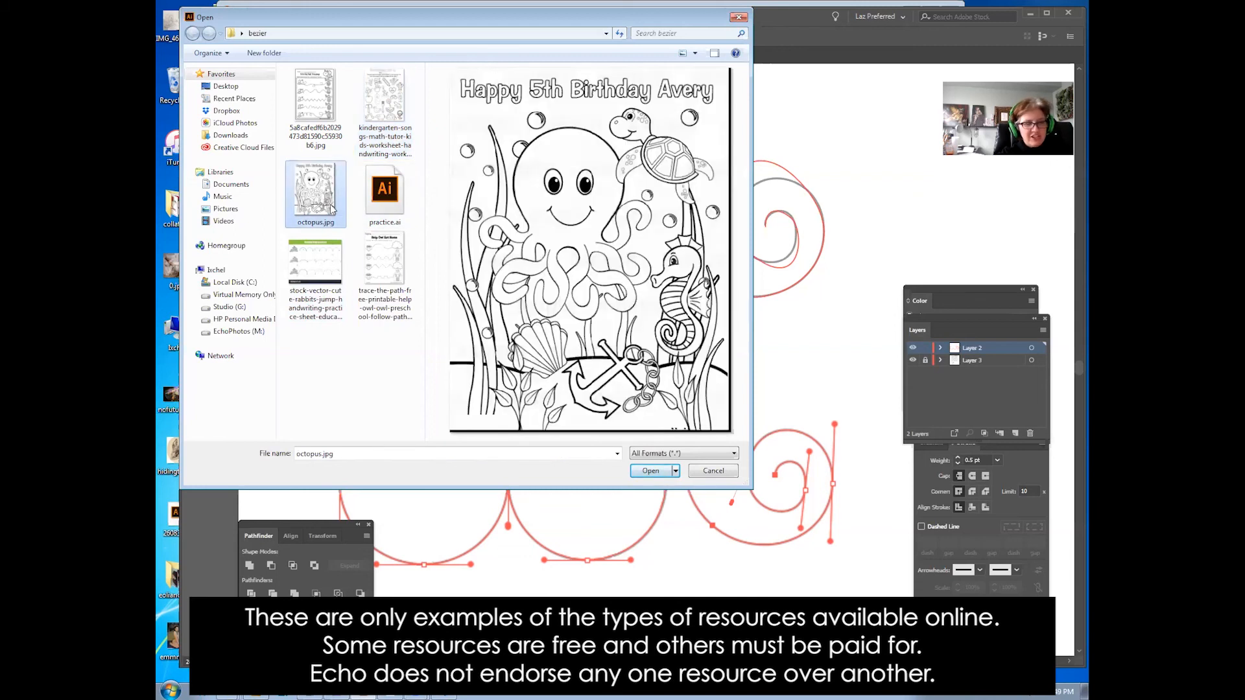
{"action": "left_click", "coordinate": [381, 108]}
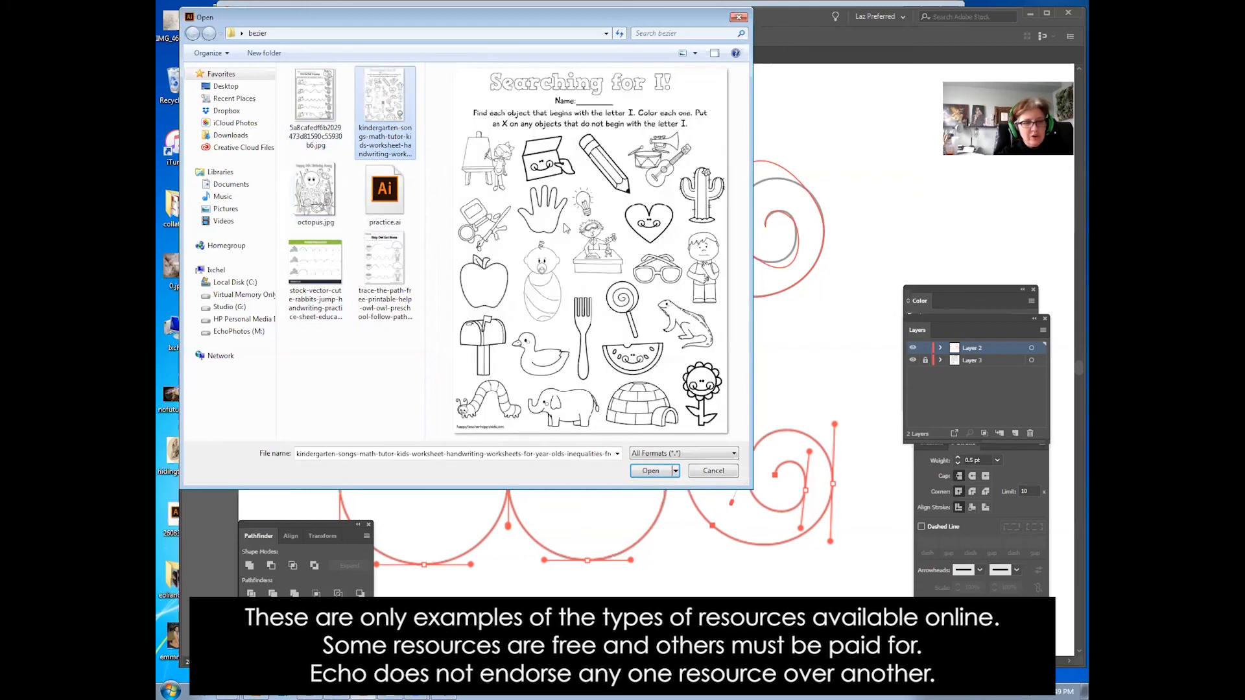
{"action": "left_click", "coordinate": [325, 206]}
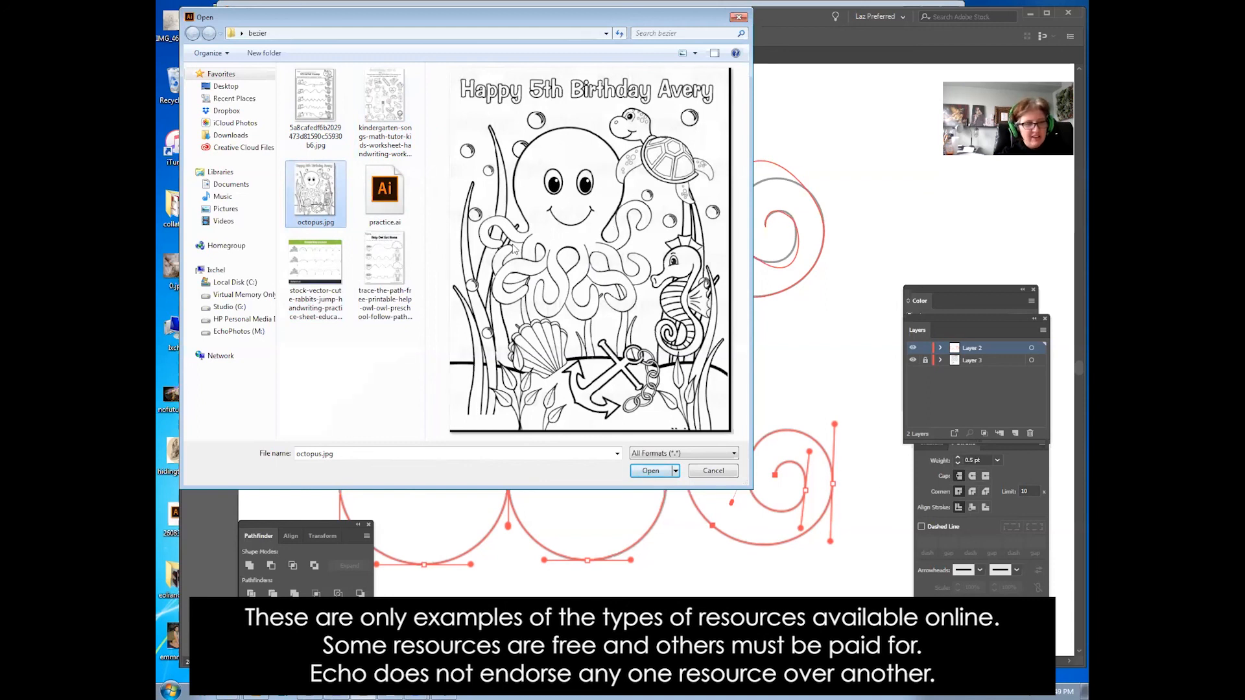
{"action": "left_click", "coordinate": [380, 116]}
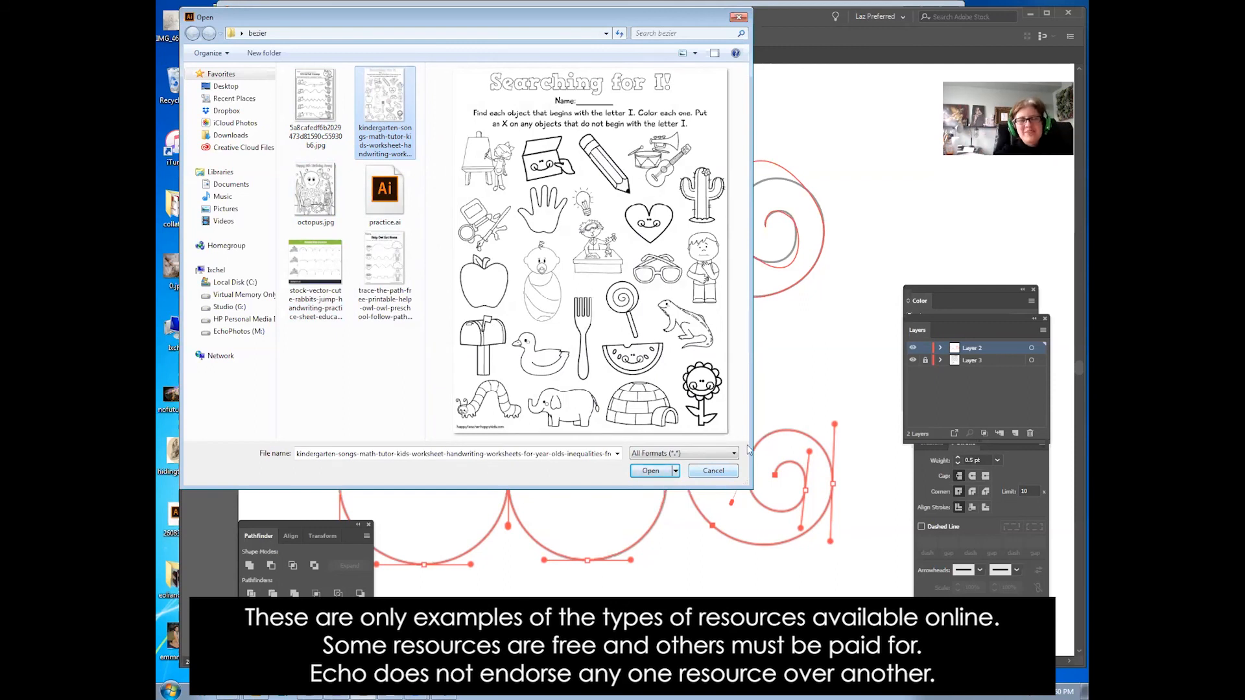
{"action": "left_click", "coordinate": [706, 473]}
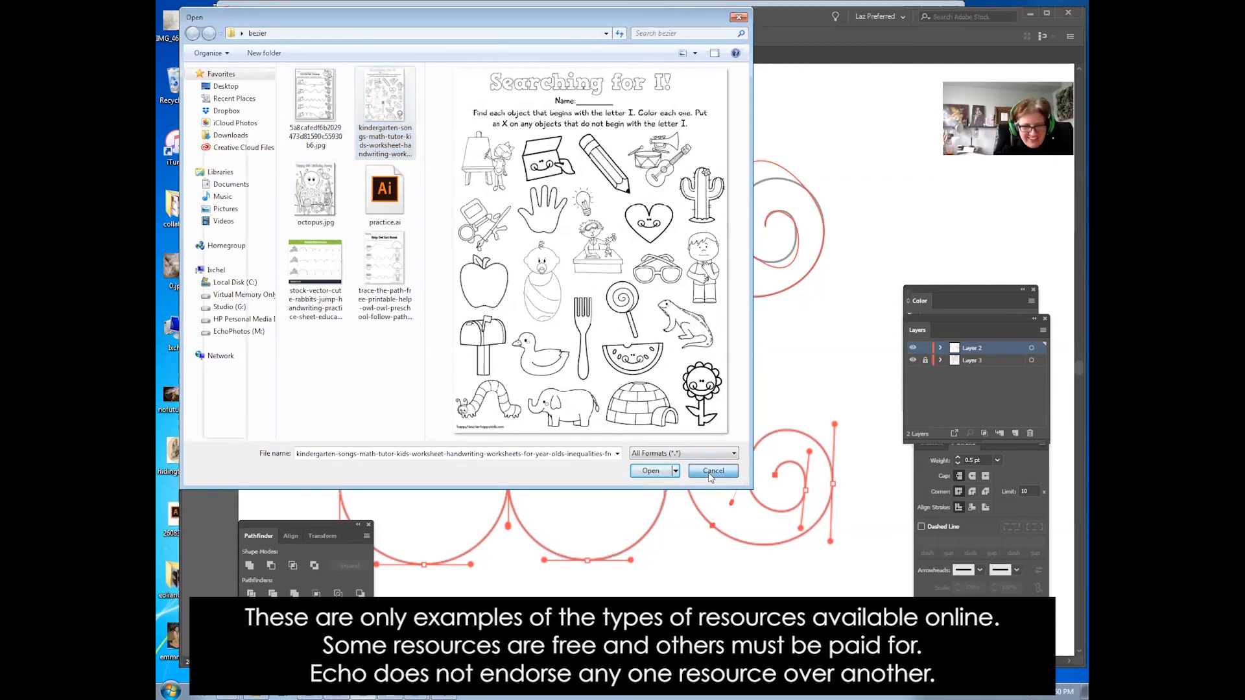